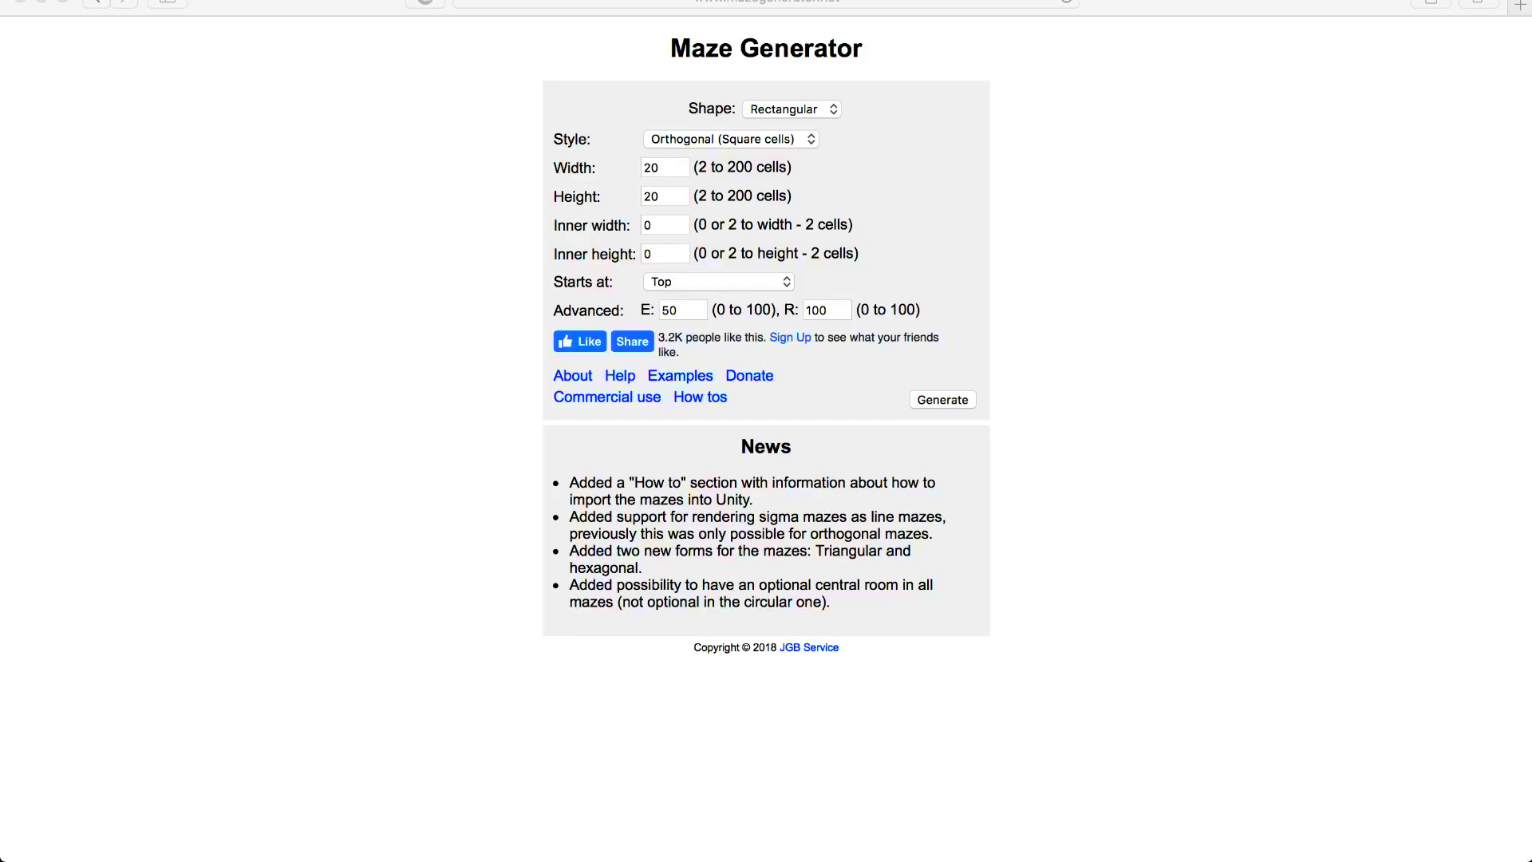
- Review the maze's shape, style, width and height, inner size and starting point options
{"action": "key", "text": "super+Tab"}
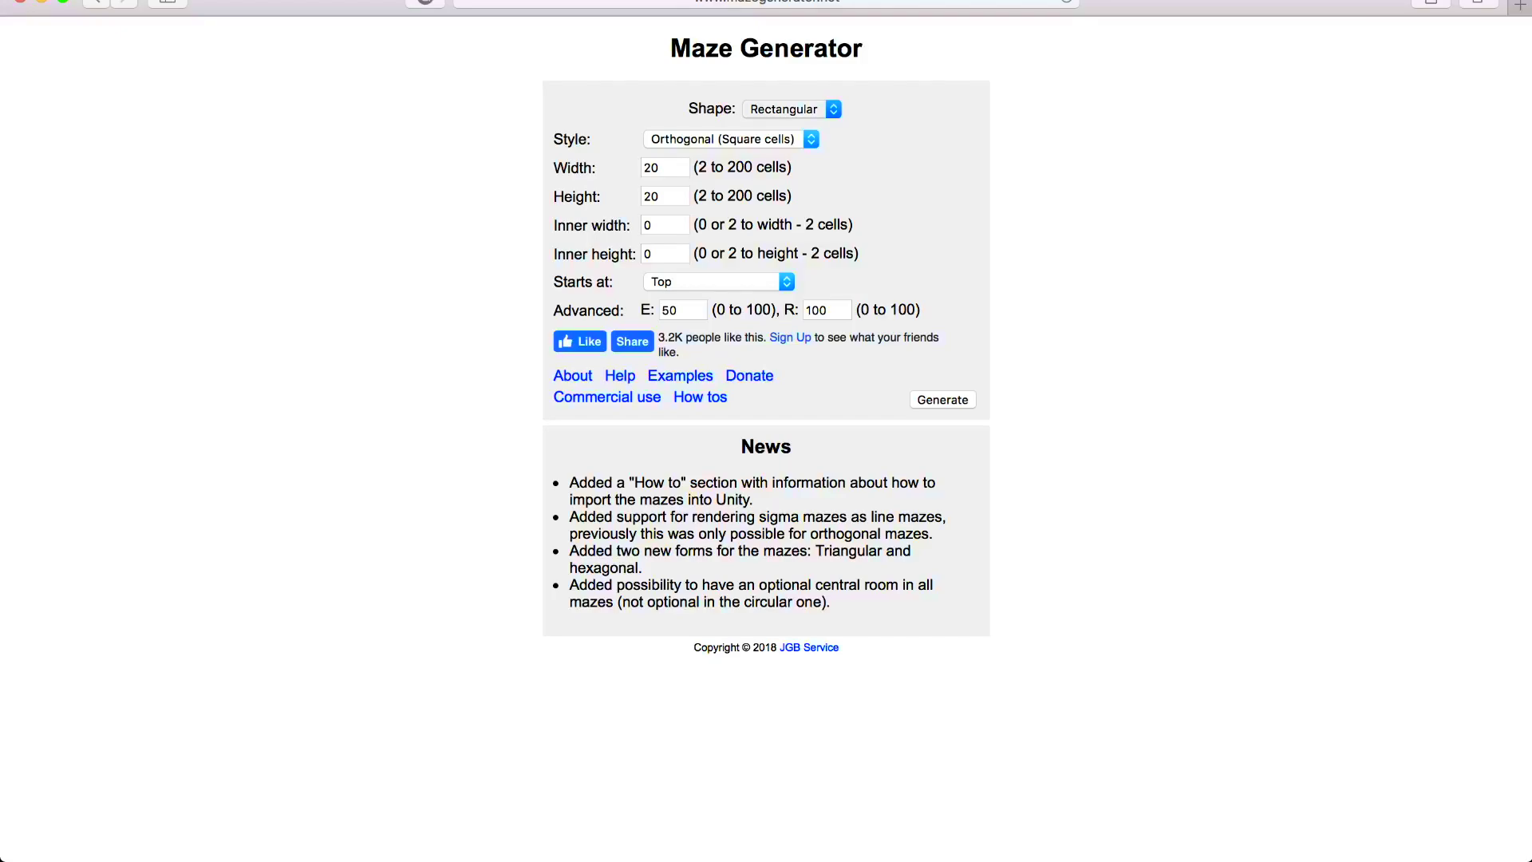
{"action": "left_click", "coordinate": [792, 109]}
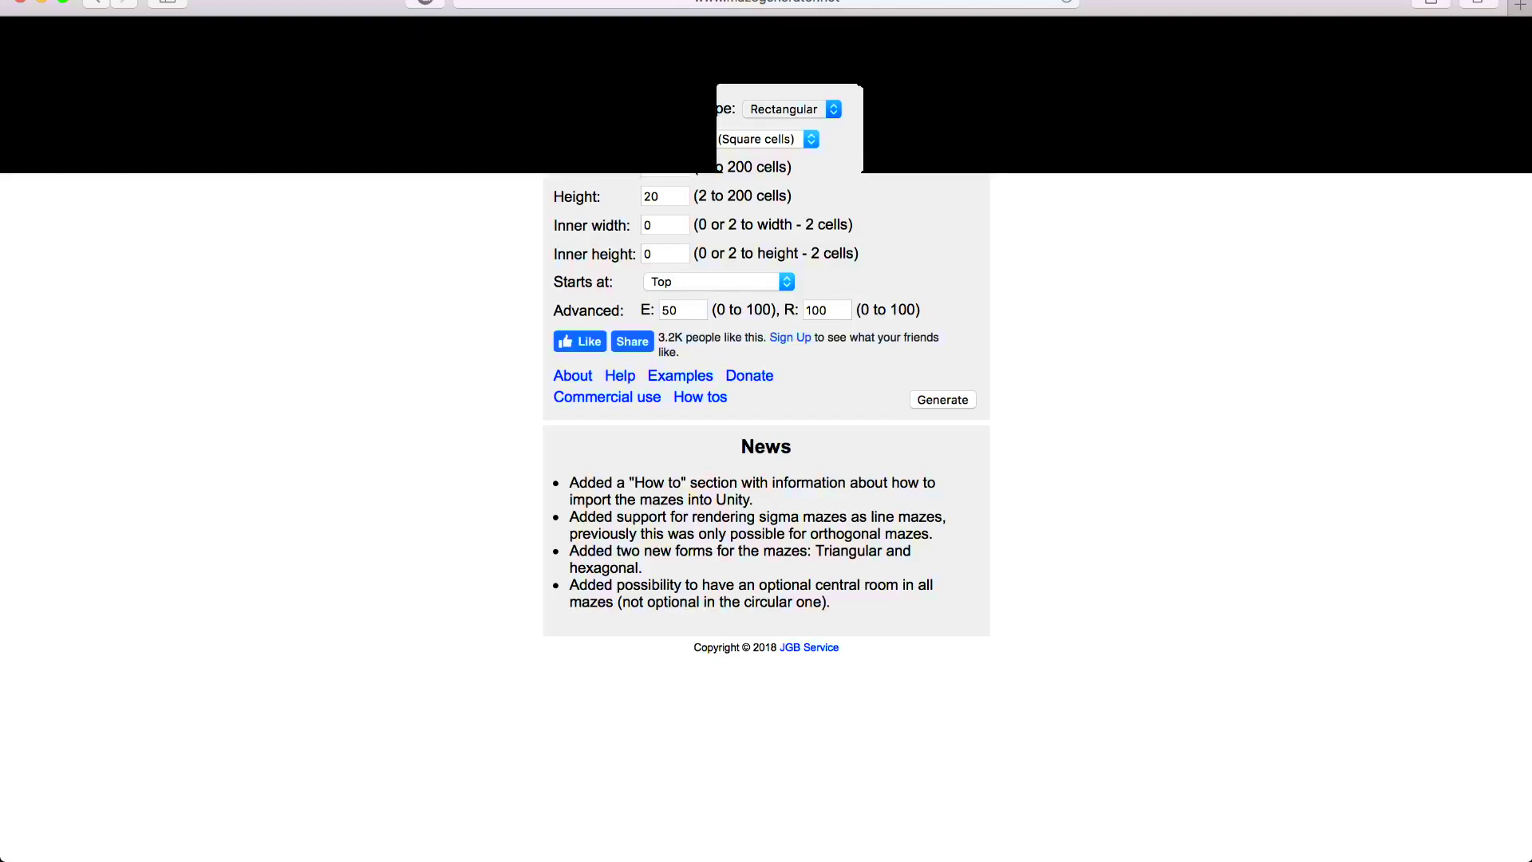
{"action": "left_click", "coordinate": [730, 139]}
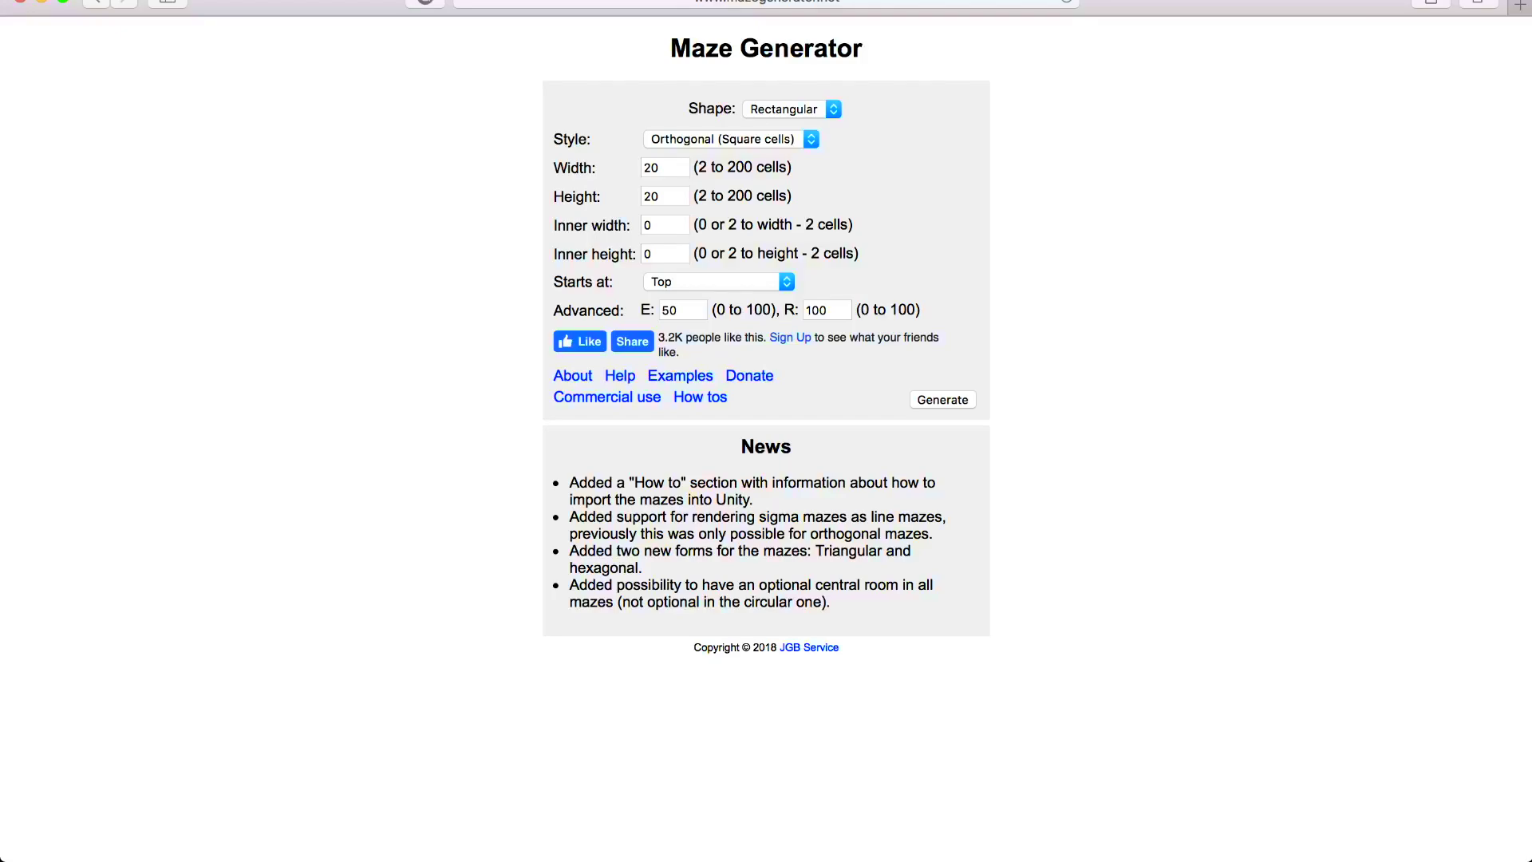
{"action": "left_click", "coordinate": [666, 167]}
{"action": "left_click", "coordinate": [666, 197]}
{"action": "left_click", "coordinate": [666, 226]}
{"action": "left_click", "coordinate": [666, 254]}
{"action": "key", "text": "Tab"}
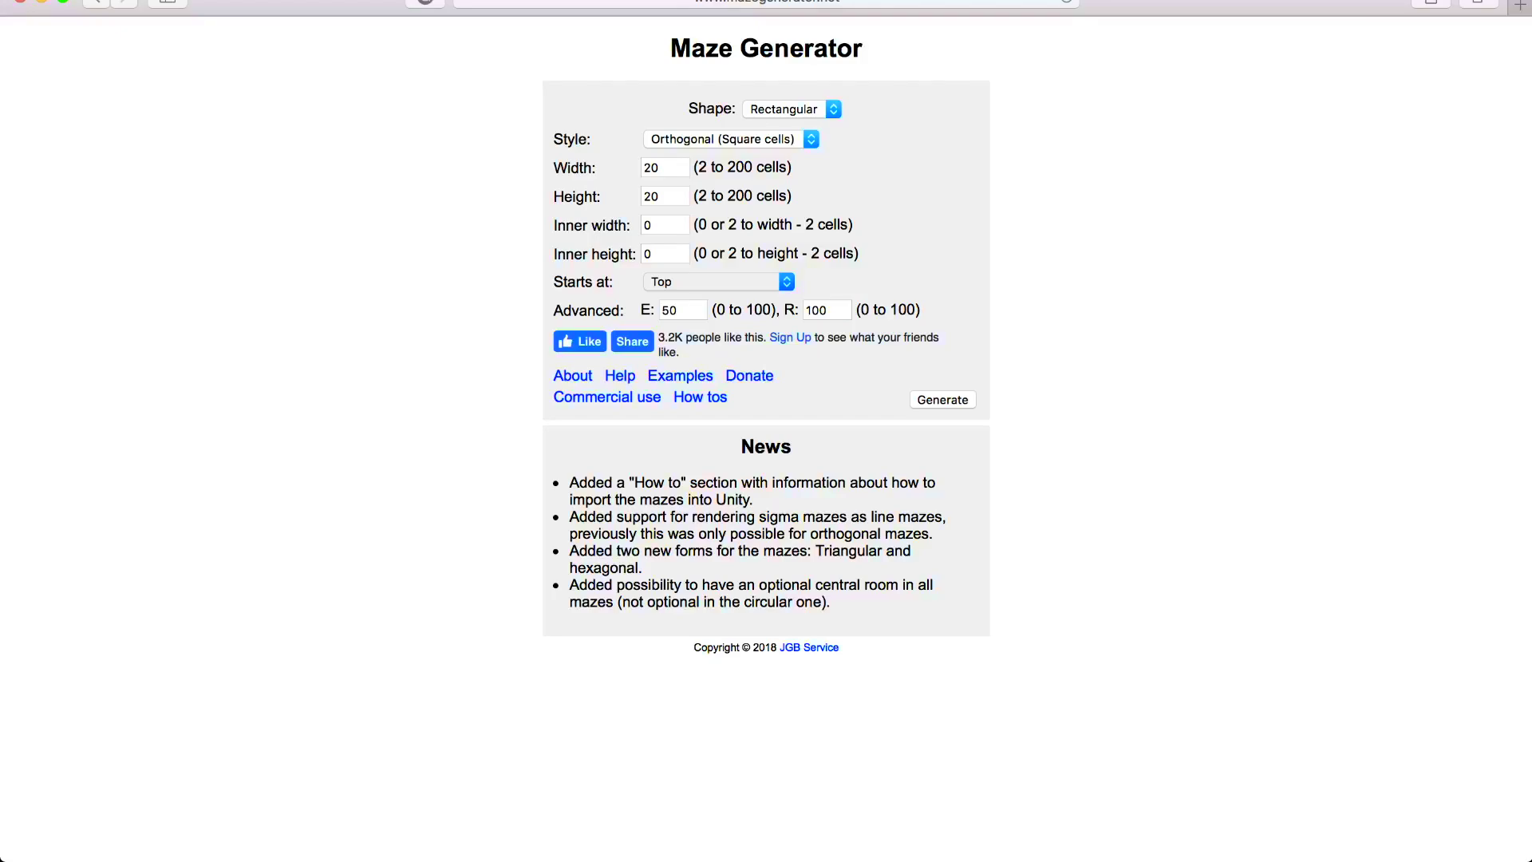
{"action": "left_click", "coordinate": [718, 281]}
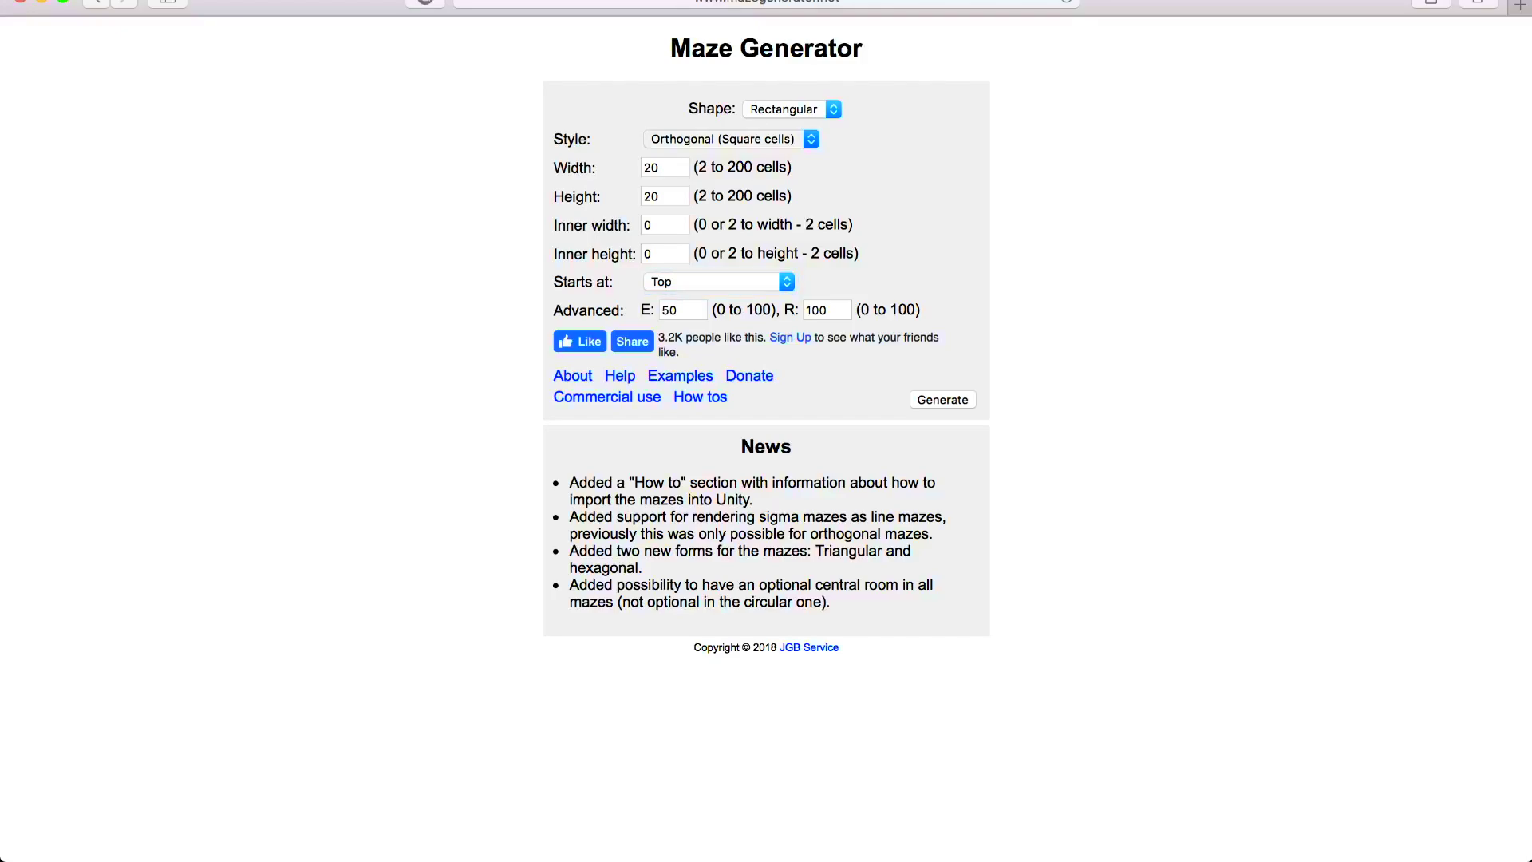
{"action": "left_click", "coordinate": [731, 139]}
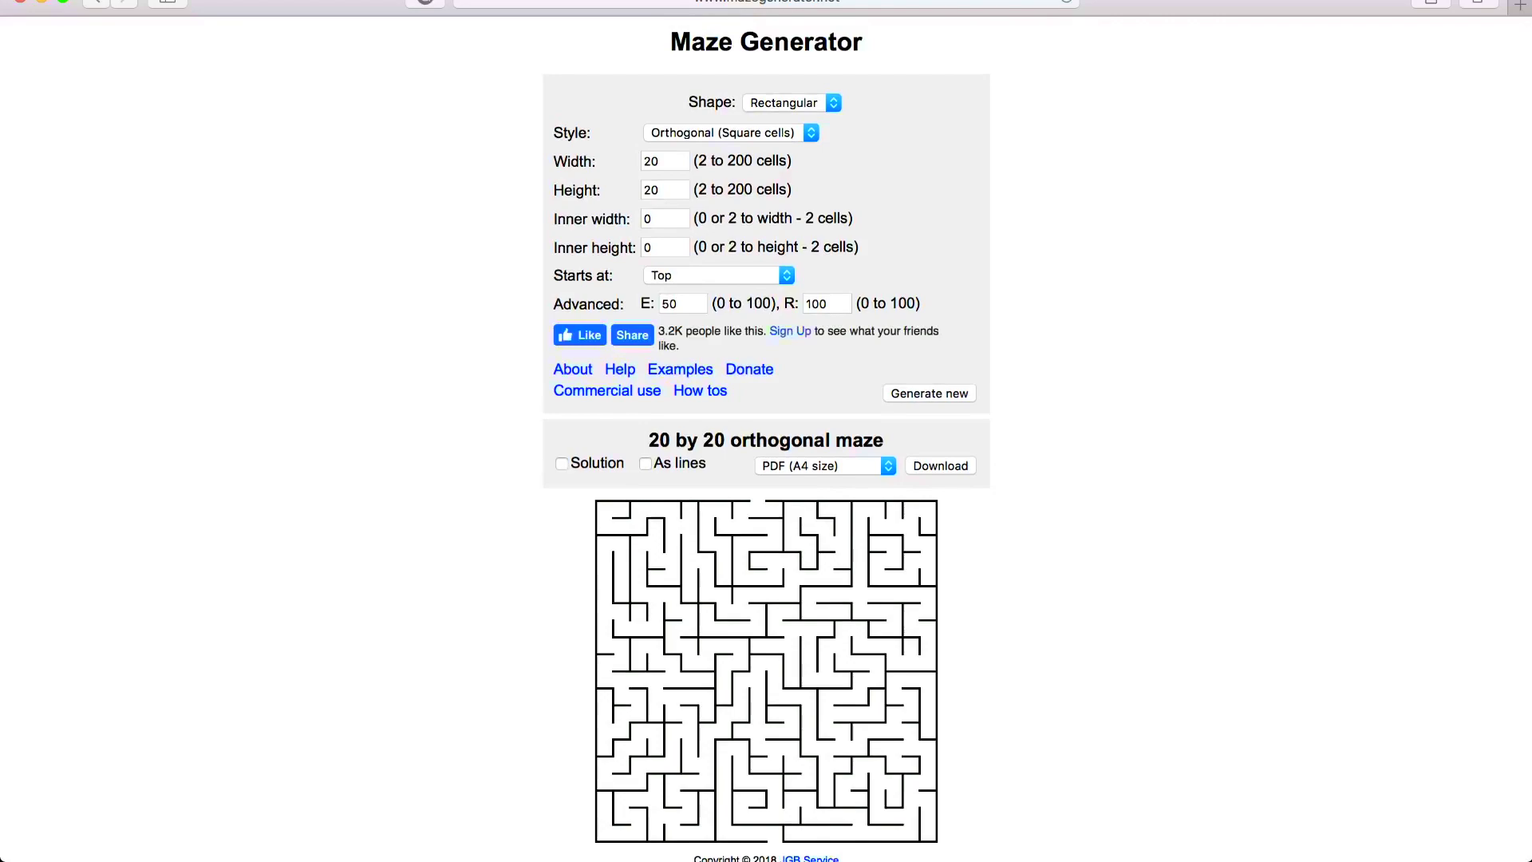
- Generate a 20 by 20 rectangular maze in the Sigma (Hexagonal cells) style
{"action": "left_click", "coordinate": [731, 133]}
{"action": "left_click", "coordinate": [718, 150]}
{"action": "left_click", "coordinate": [930, 394]}
{"action": "scroll", "coordinate": [767, 479], "scroll_direction": "down", "scroll_amount": 5}
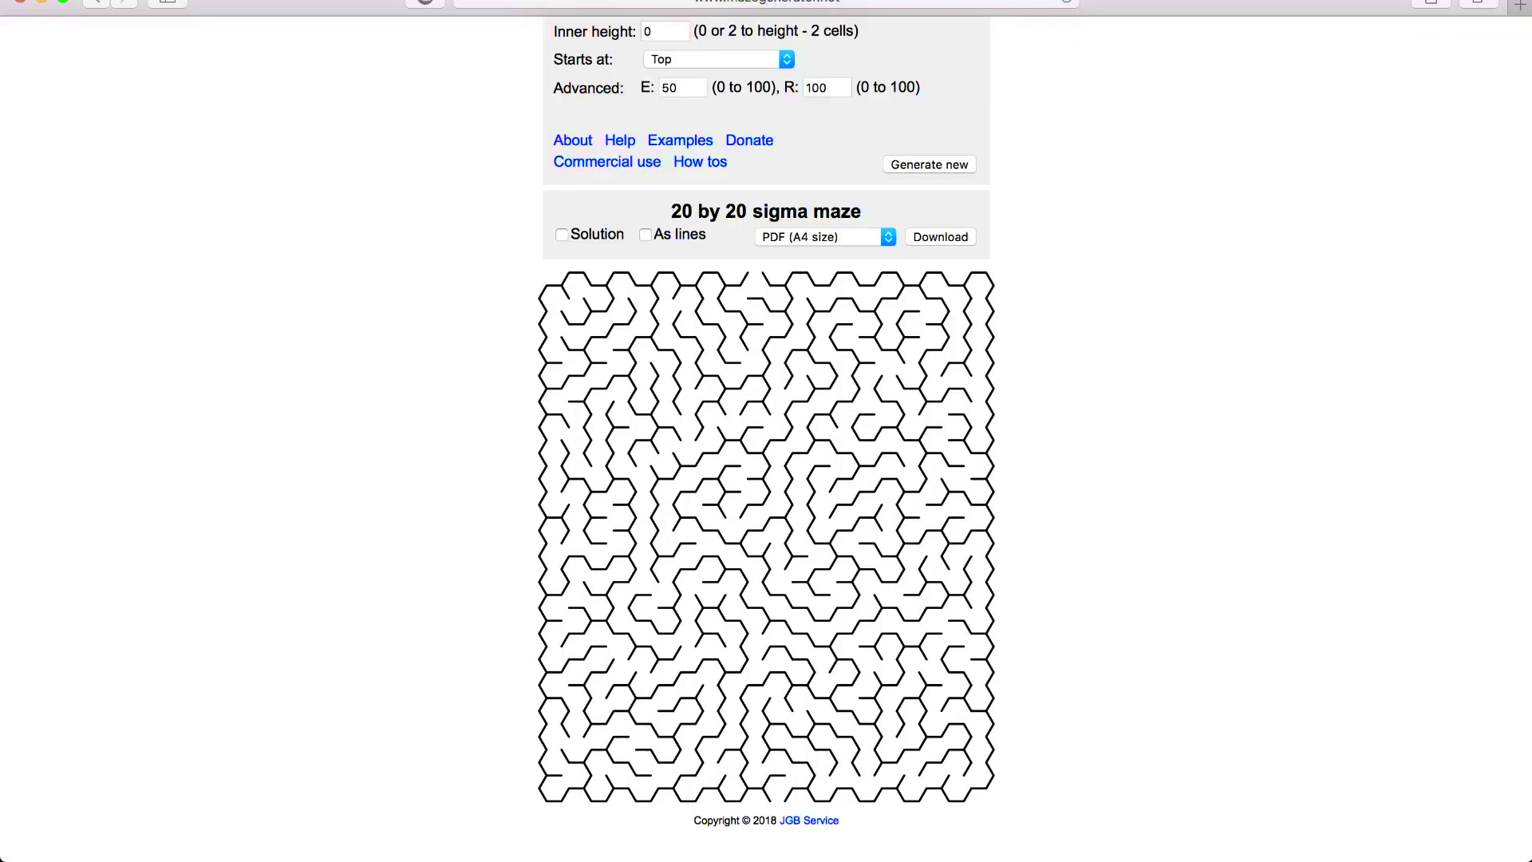
- Generate a 20 by 20 rectangular maze in the Delta (Triangular cells) style
{"action": "scroll", "coordinate": [766, 479], "scroll_direction": "up", "scroll_amount": 5}
{"action": "left_click", "coordinate": [731, 140]}
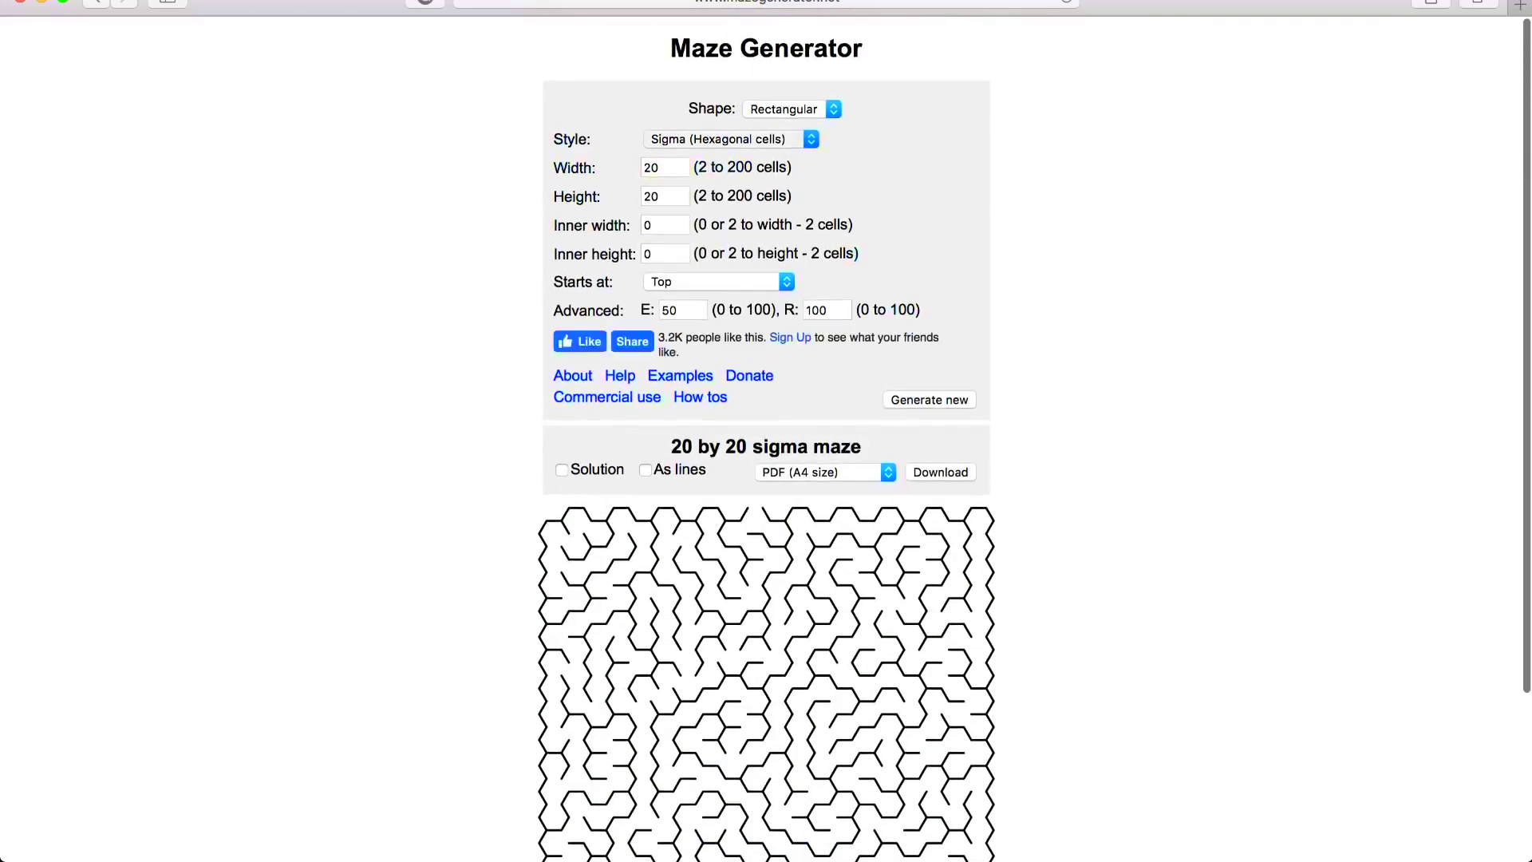
{"action": "left_click", "coordinate": [718, 157]}
{"action": "left_click", "coordinate": [930, 400]}
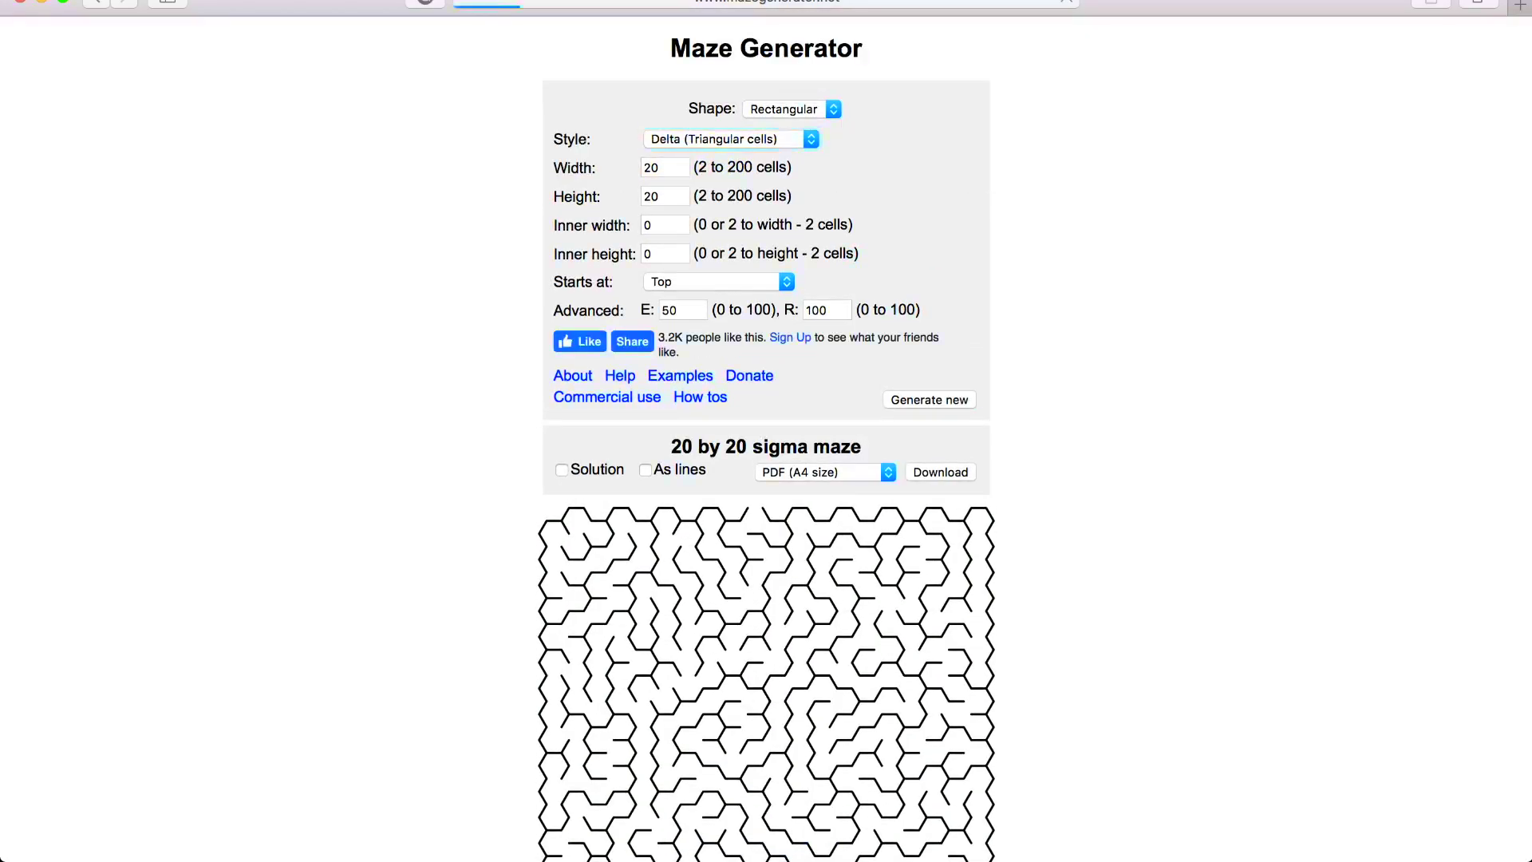
{"action": "scroll", "coordinate": [767, 479], "scroll_direction": "down", "scroll_amount": 2}
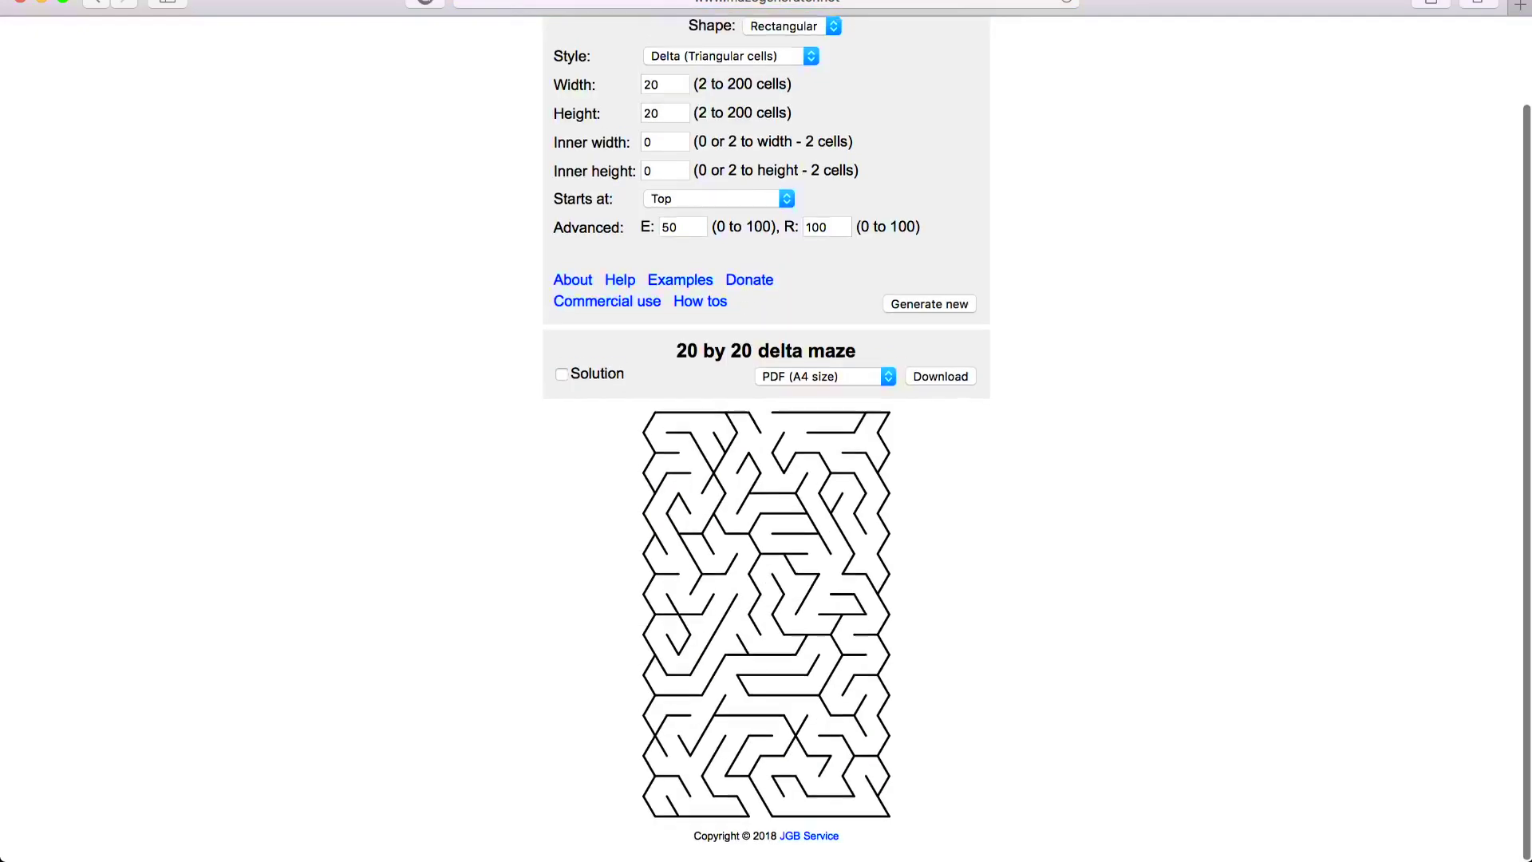
- Generate a 20 by 20 rectangular maze in the Orthogonal (Square cells) style
{"action": "scroll", "coordinate": [766, 478], "scroll_direction": "up", "scroll_amount": 2}
{"action": "left_click", "coordinate": [731, 138]}
{"action": "left_click", "coordinate": [718, 104]}
{"action": "key", "text": "Return"}
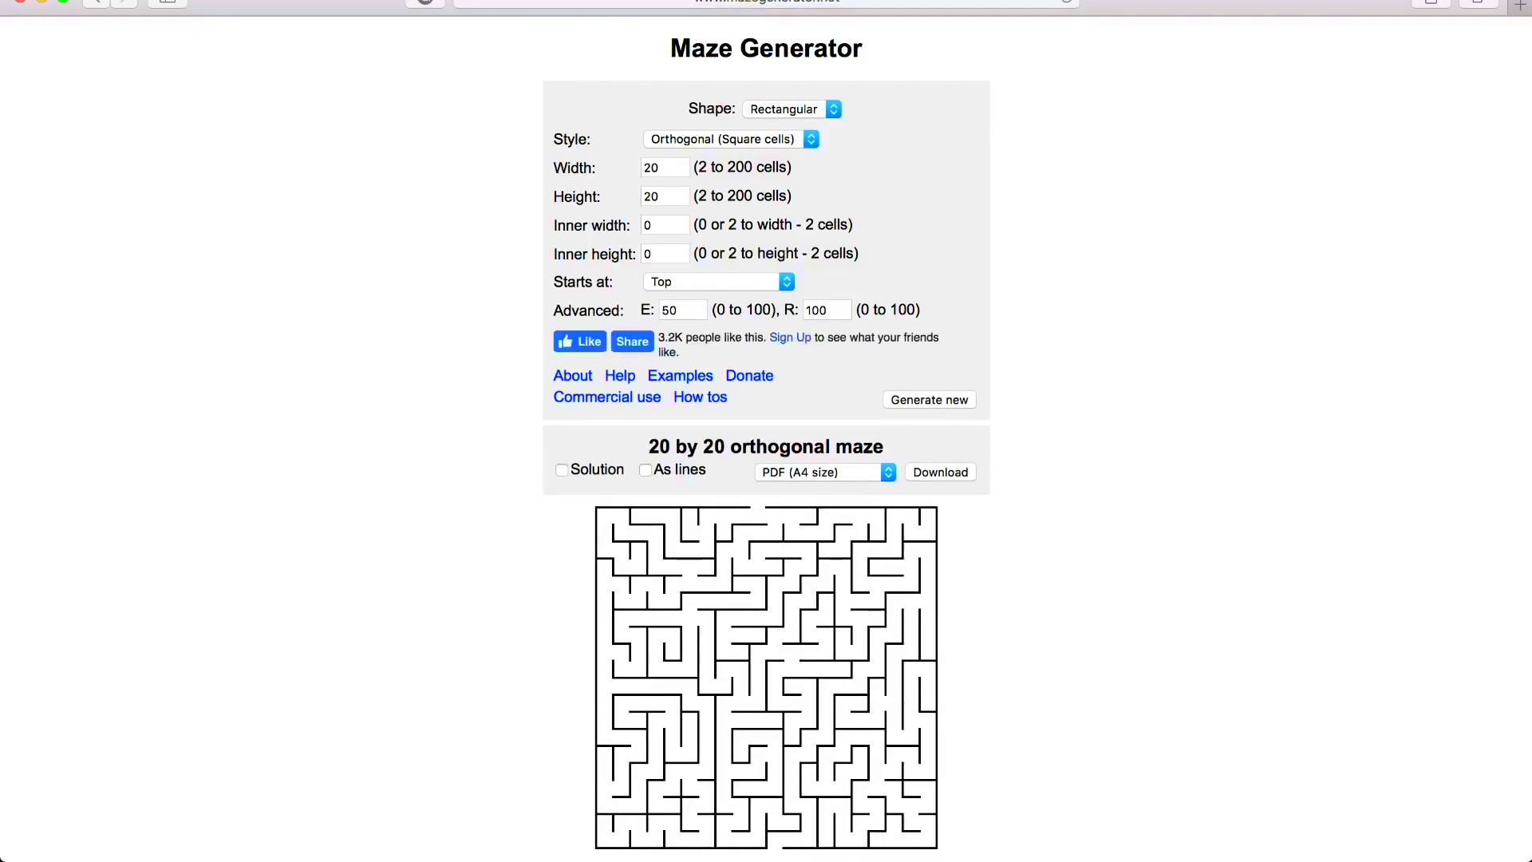
{"action": "scroll", "coordinate": [766, 479], "scroll_direction": "down", "scroll_amount": 1}
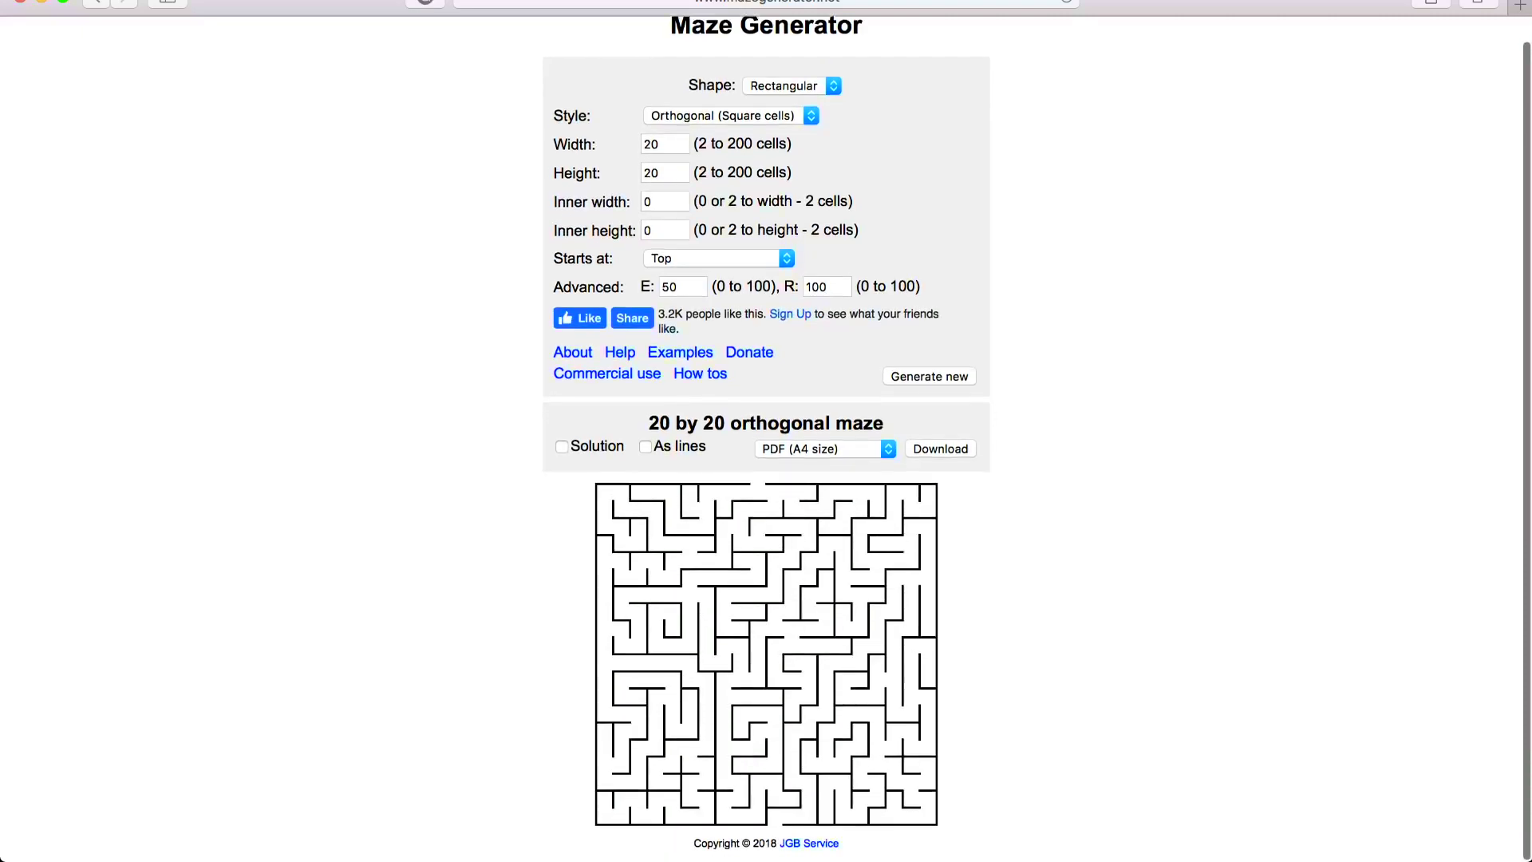
{"action": "scroll", "coordinate": [766, 478], "scroll_direction": "up", "scroll_amount": 1}
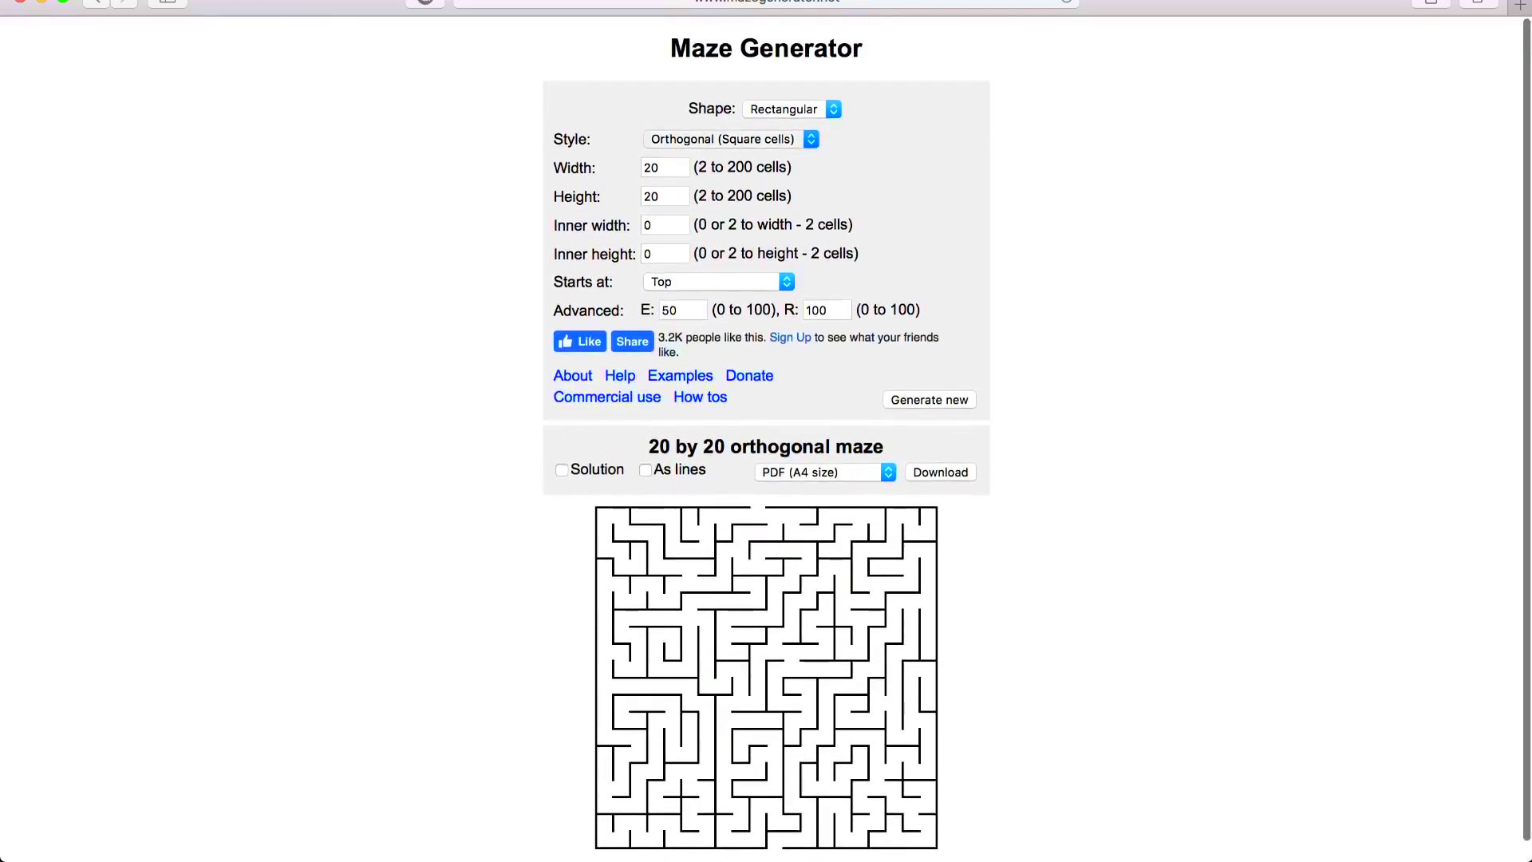
- Set the maze's download format to SVG
{"action": "left_click", "coordinate": [731, 138]}
{"action": "scroll", "coordinate": [766, 479], "scroll_direction": "down", "scroll_amount": 1}
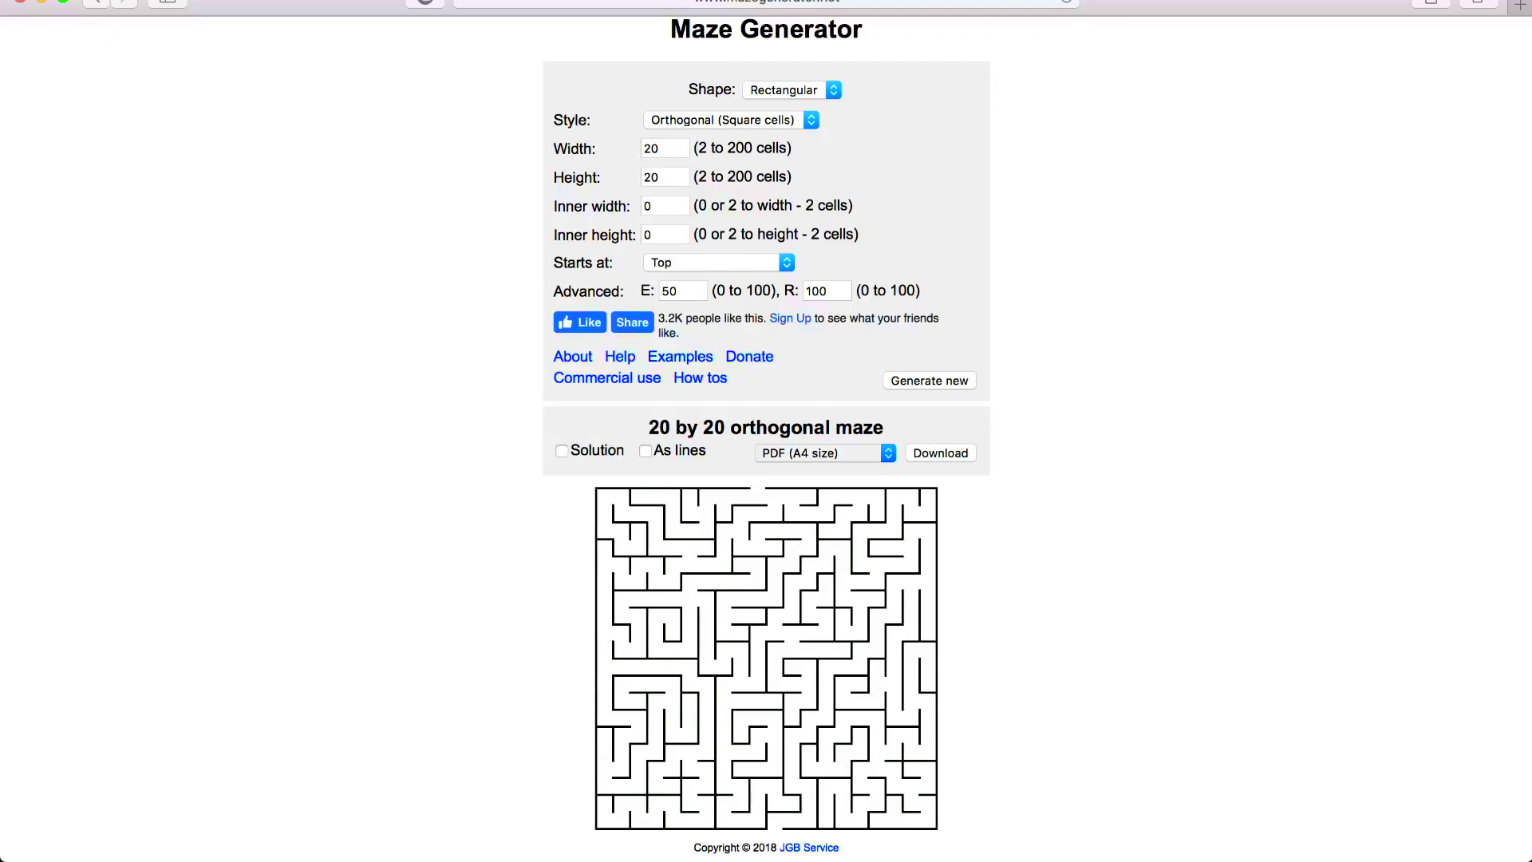
{"action": "left_click", "coordinate": [825, 453]}
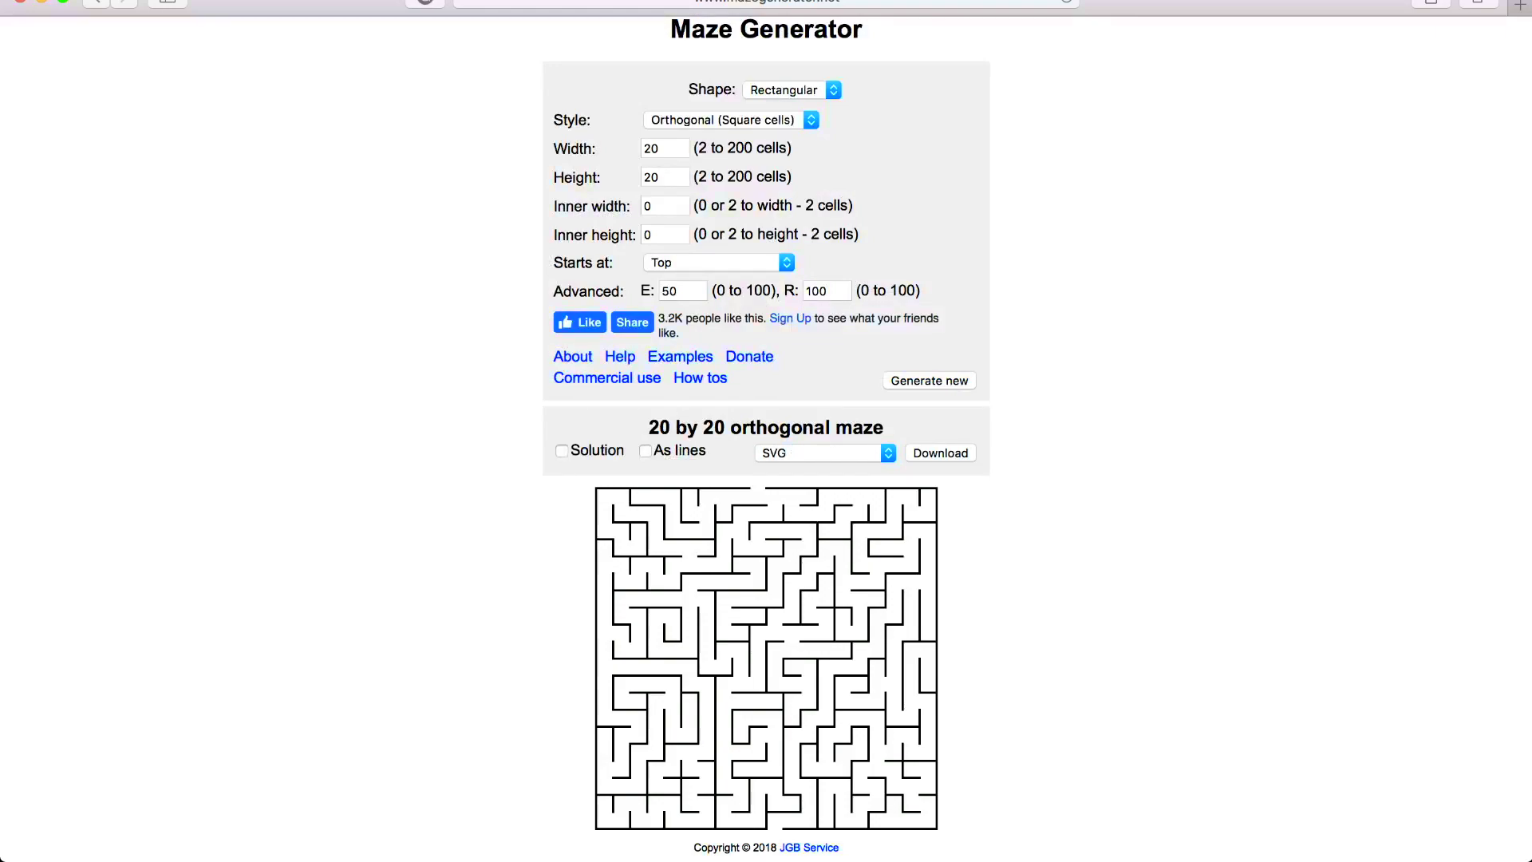
- Preview the maze with its solution and as lines, switching each option off again
{"action": "left_click", "coordinate": [562, 451]}
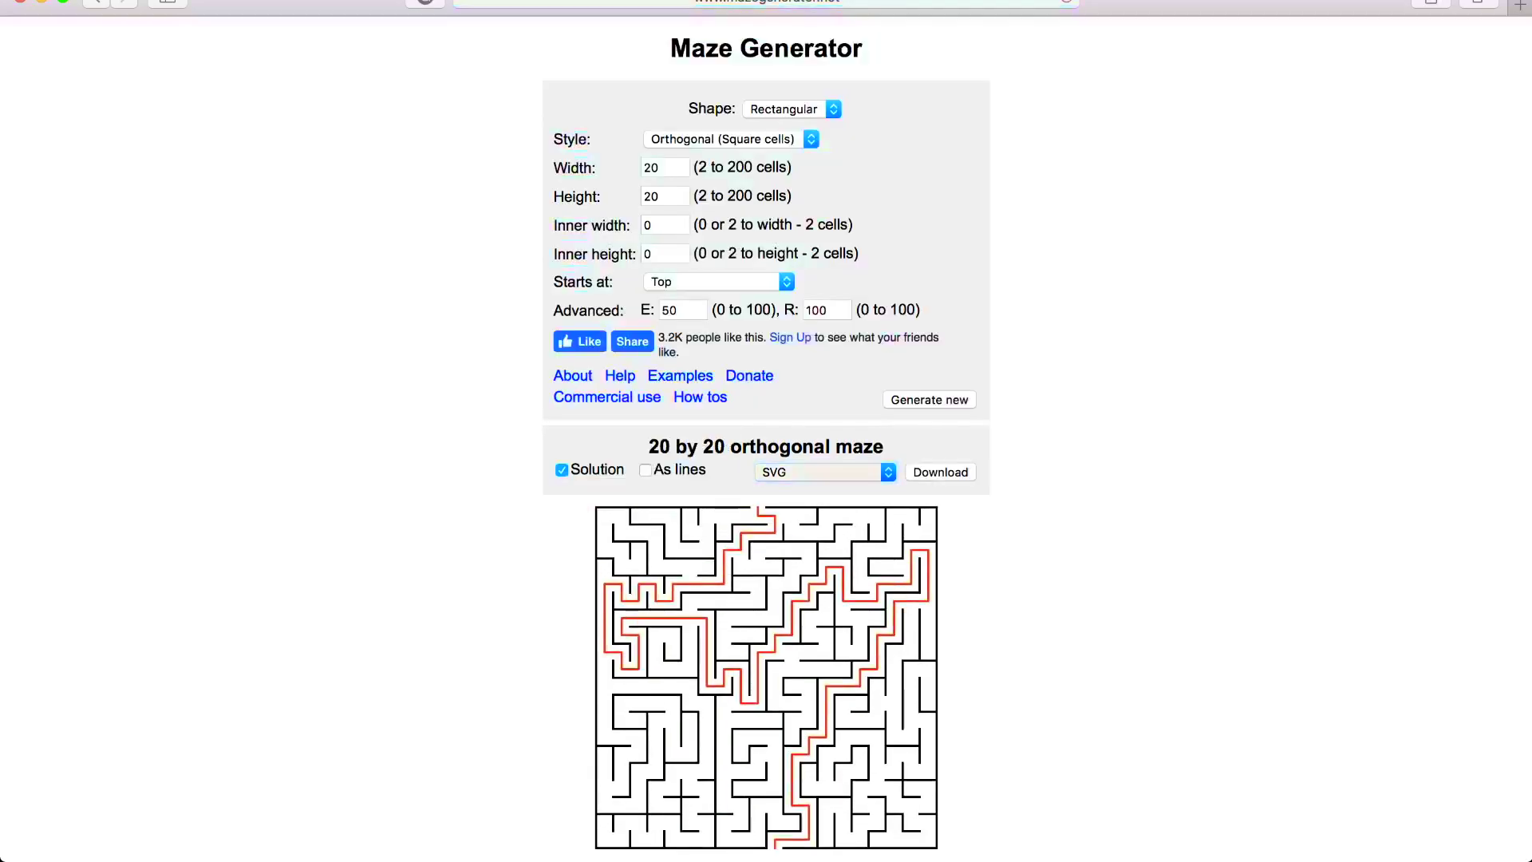
{"action": "left_click", "coordinate": [825, 472]}
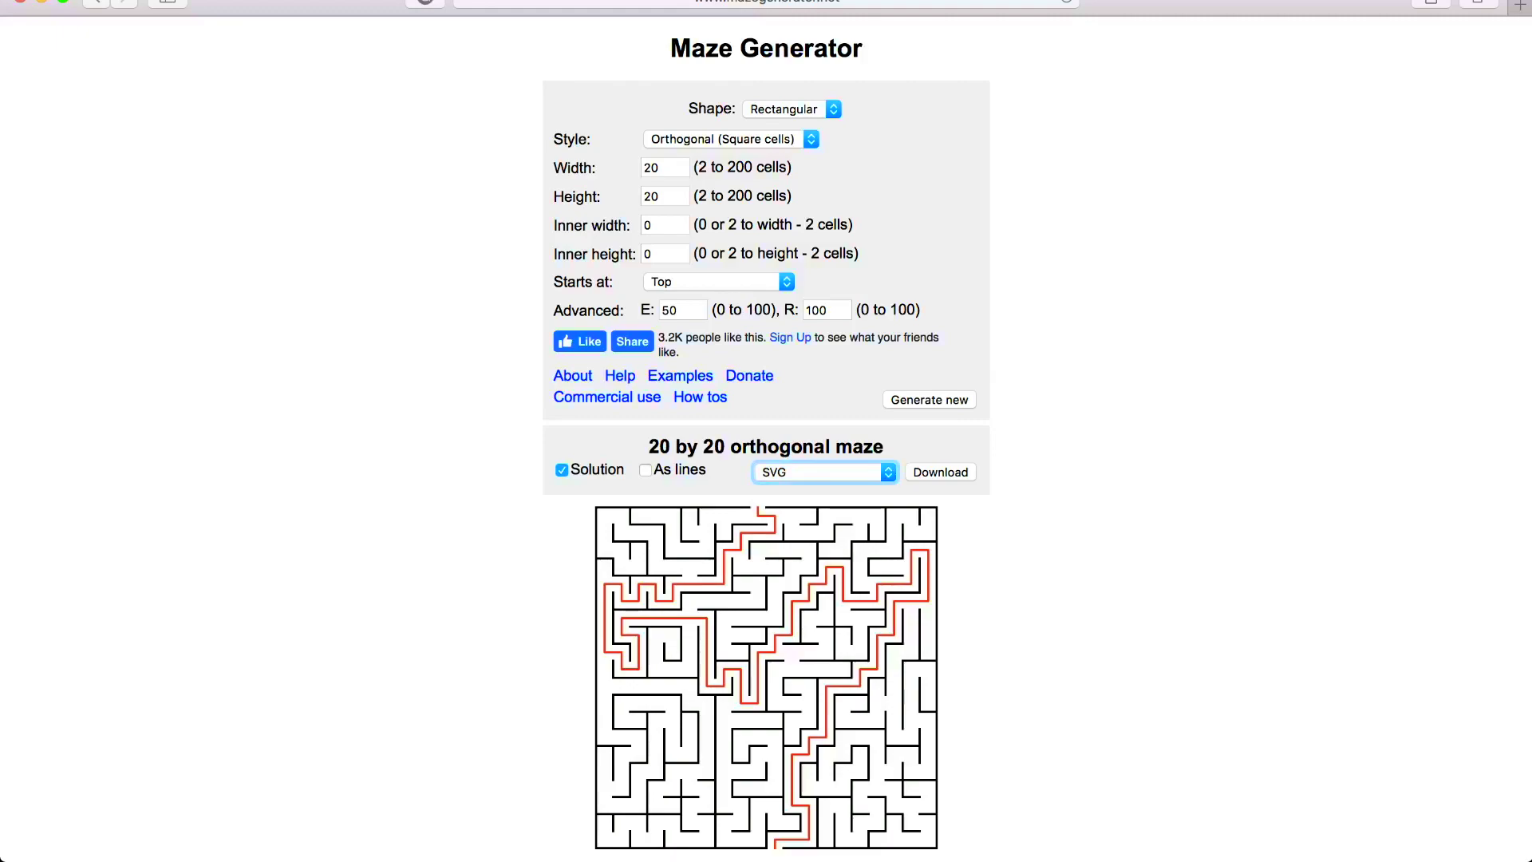
{"action": "left_click", "coordinate": [562, 470]}
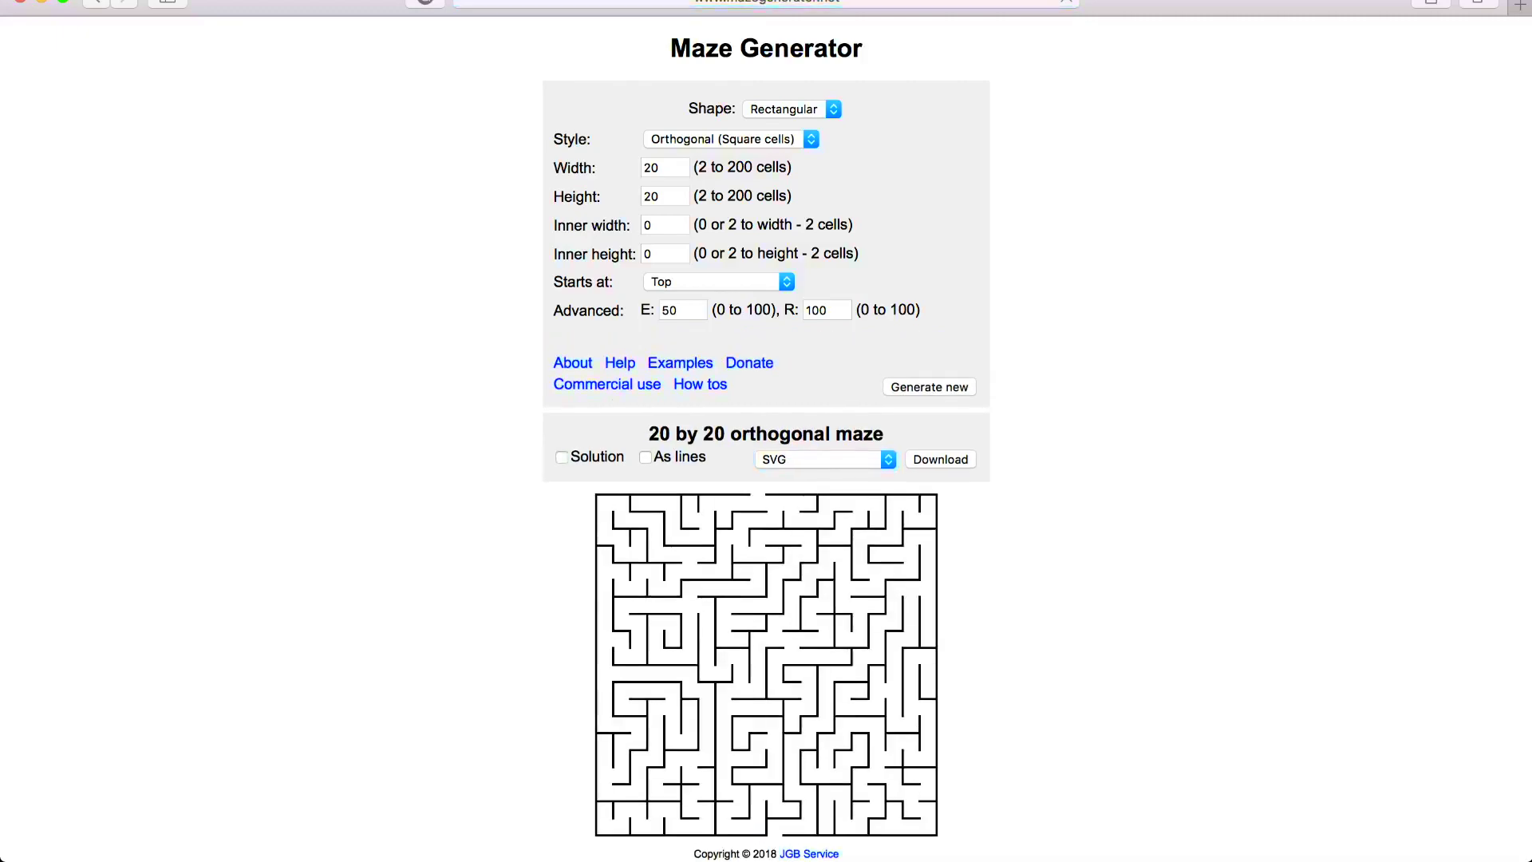
{"action": "left_click", "coordinate": [646, 470]}
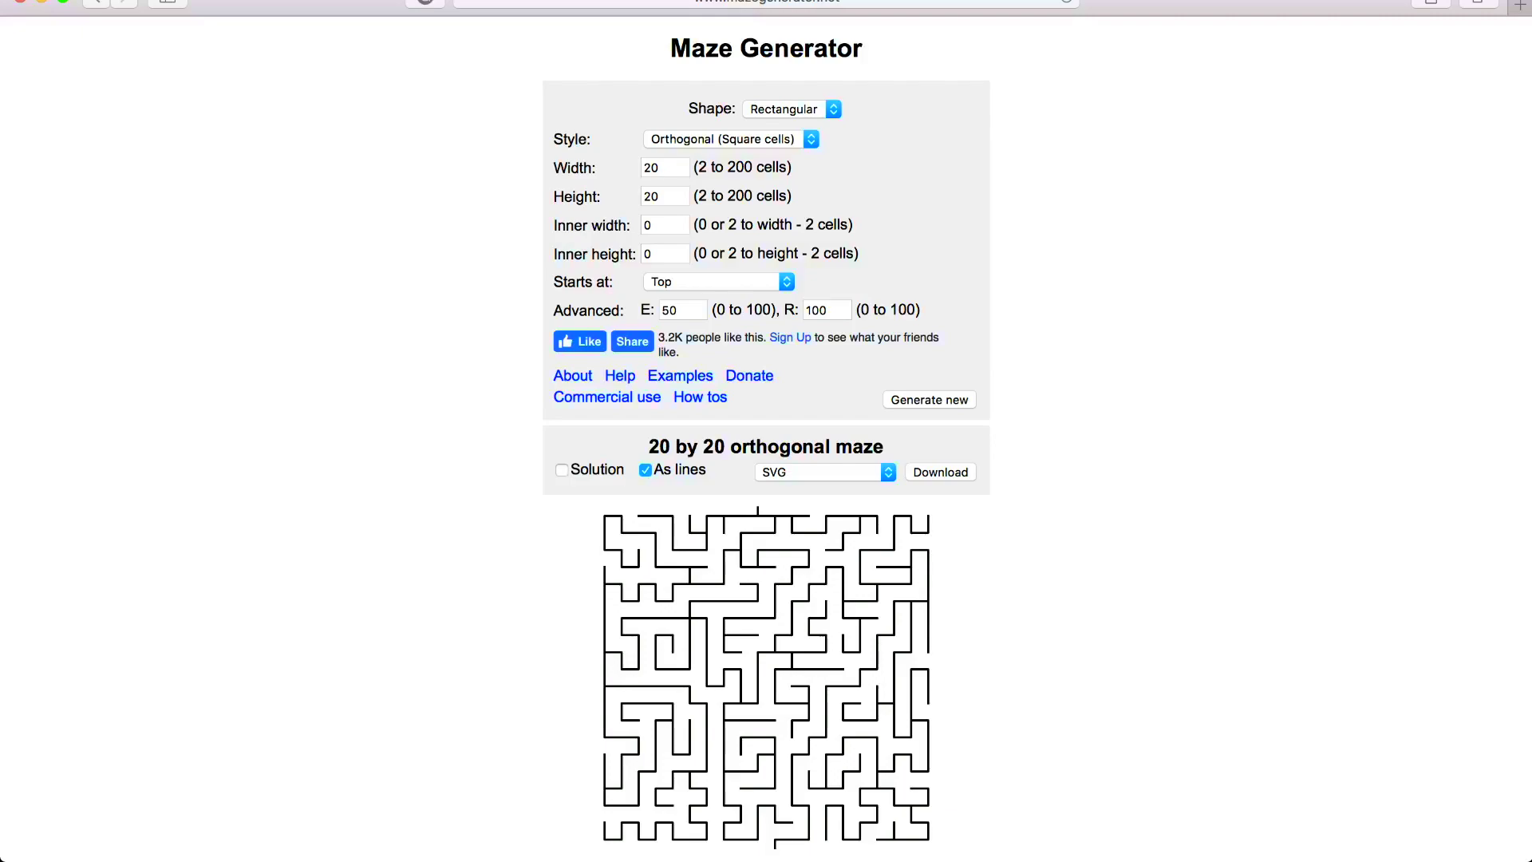
{"action": "left_click", "coordinate": [646, 470]}
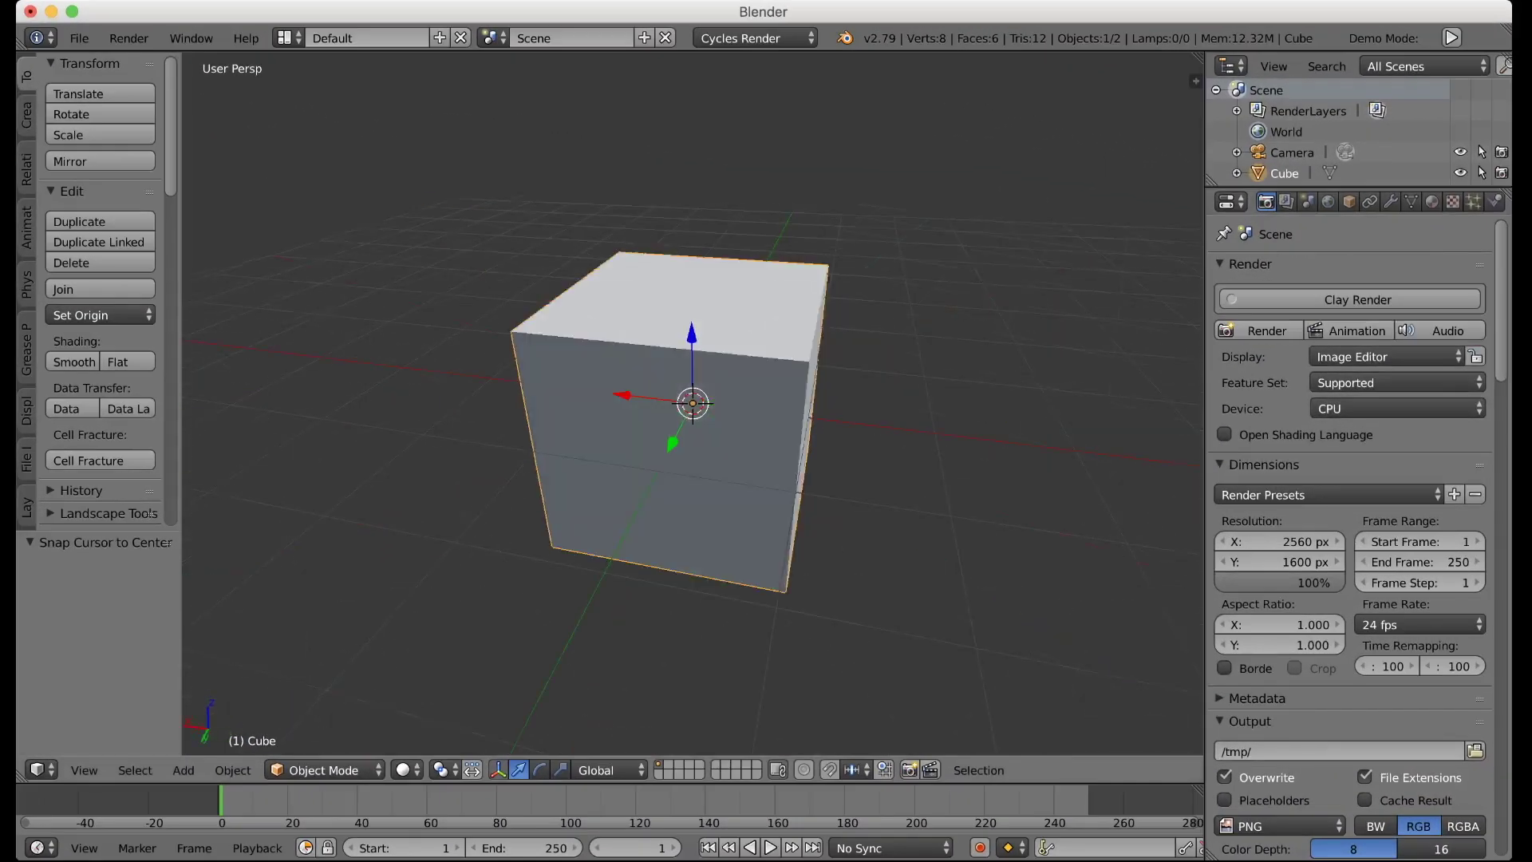
- Delete the default cube from the Blender scene
{"action": "middle_click_drag", "start_coordinate": [606, 403], "coordinate": [778, 403]}
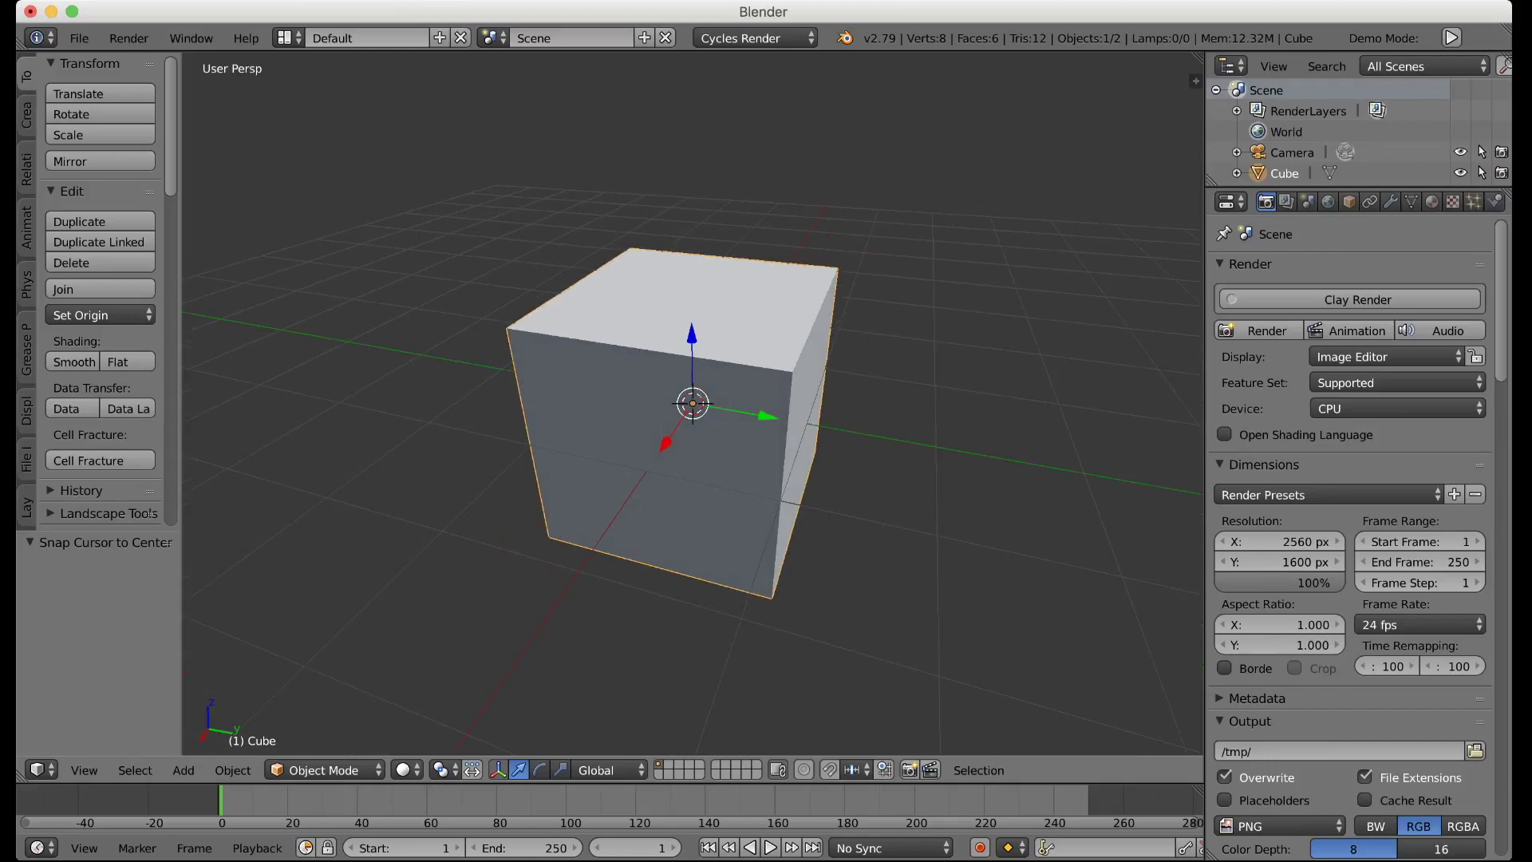
{"action": "key", "text": "x"}
{"action": "left_click", "coordinate": [683, 366]}
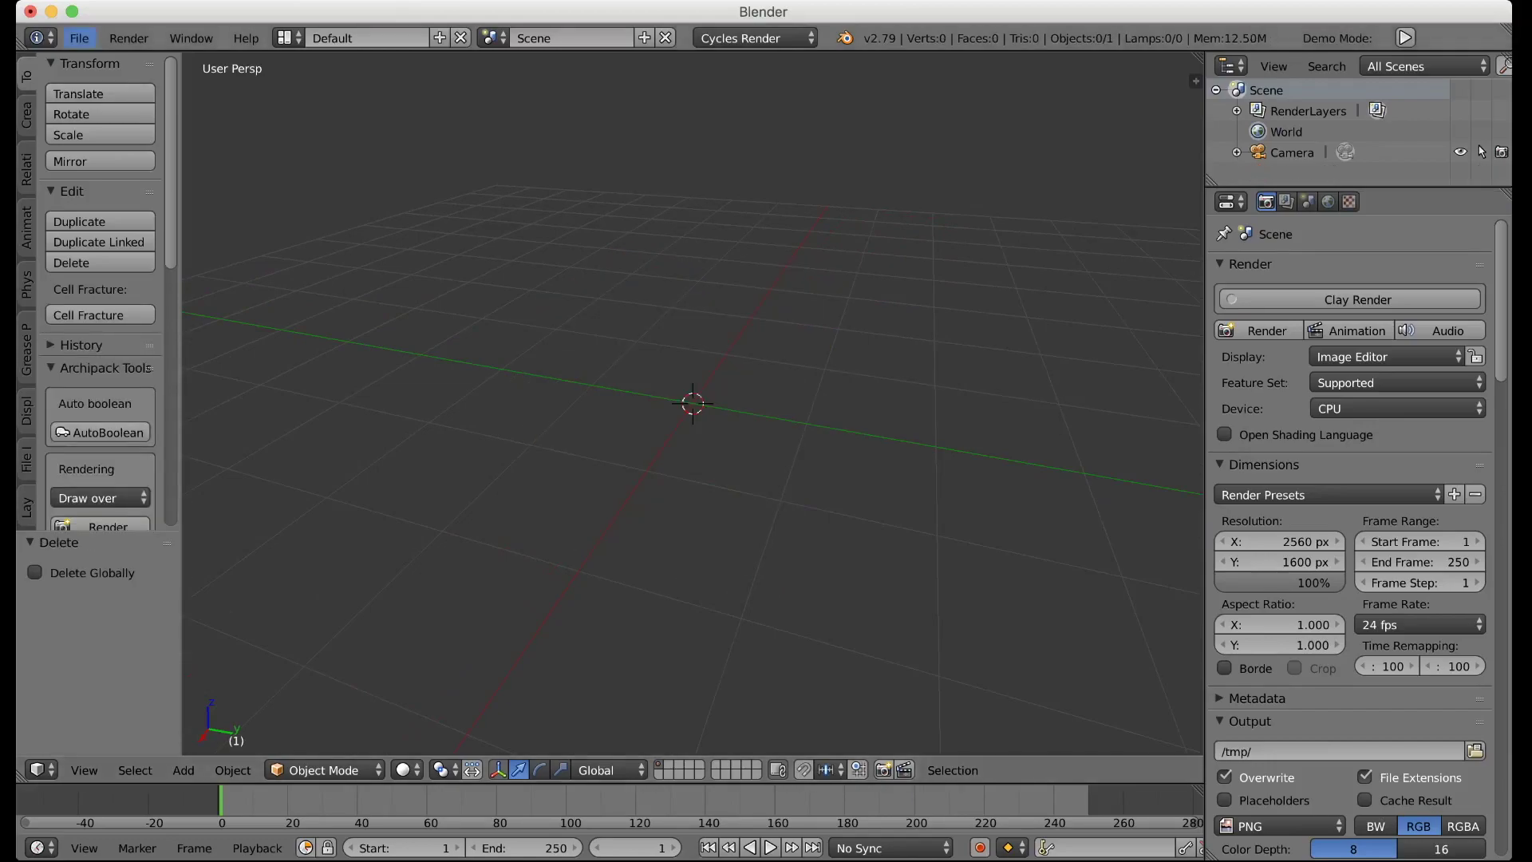
- Check the available import formats and open the user preferences
{"action": "left_click", "coordinate": [79, 38]}
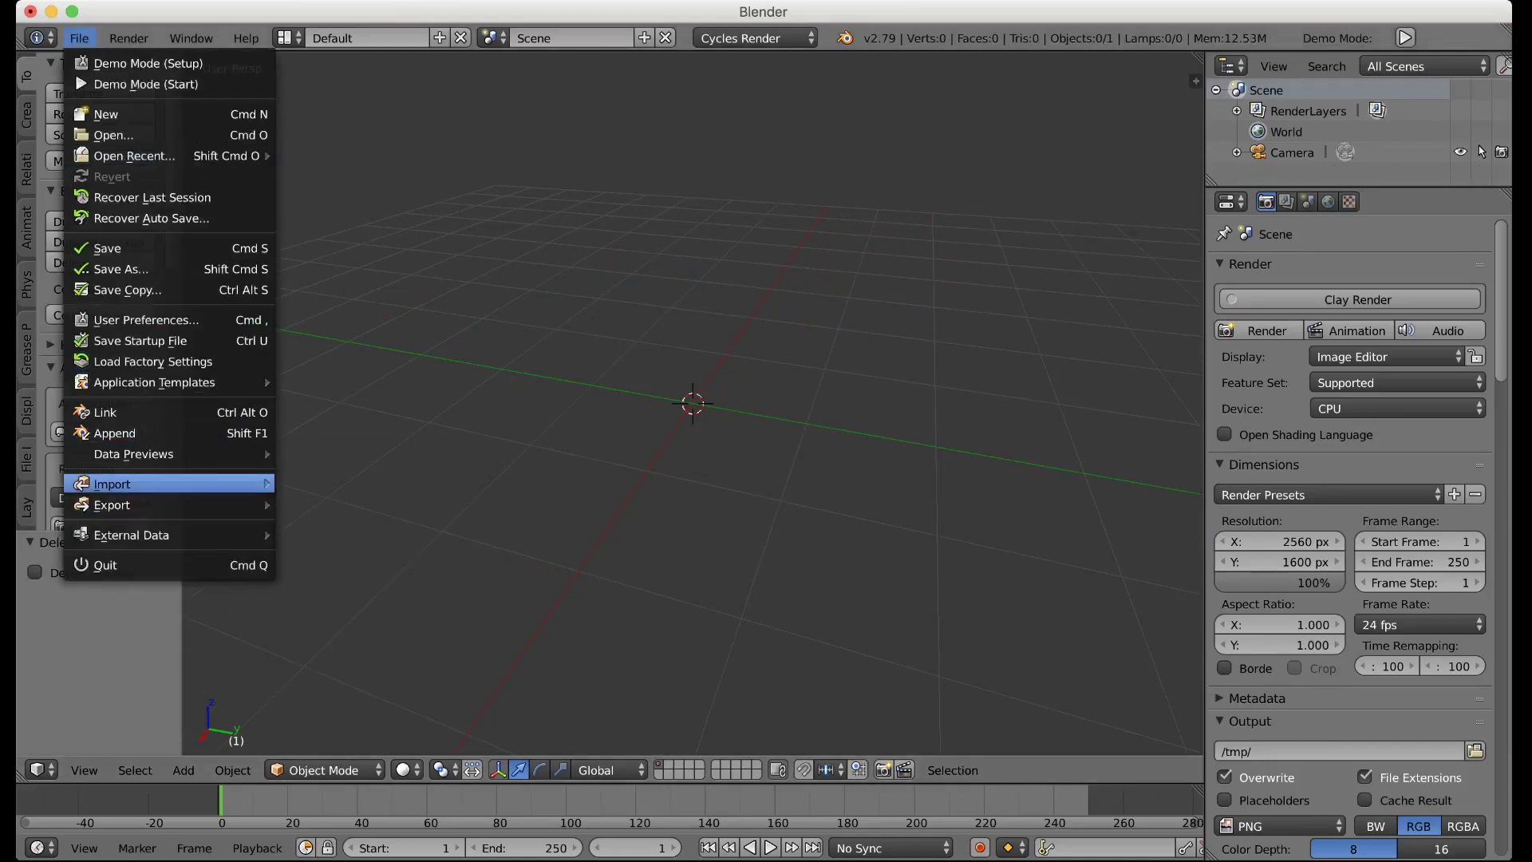
{"action": "mouse_move", "coordinate": [160, 484]}
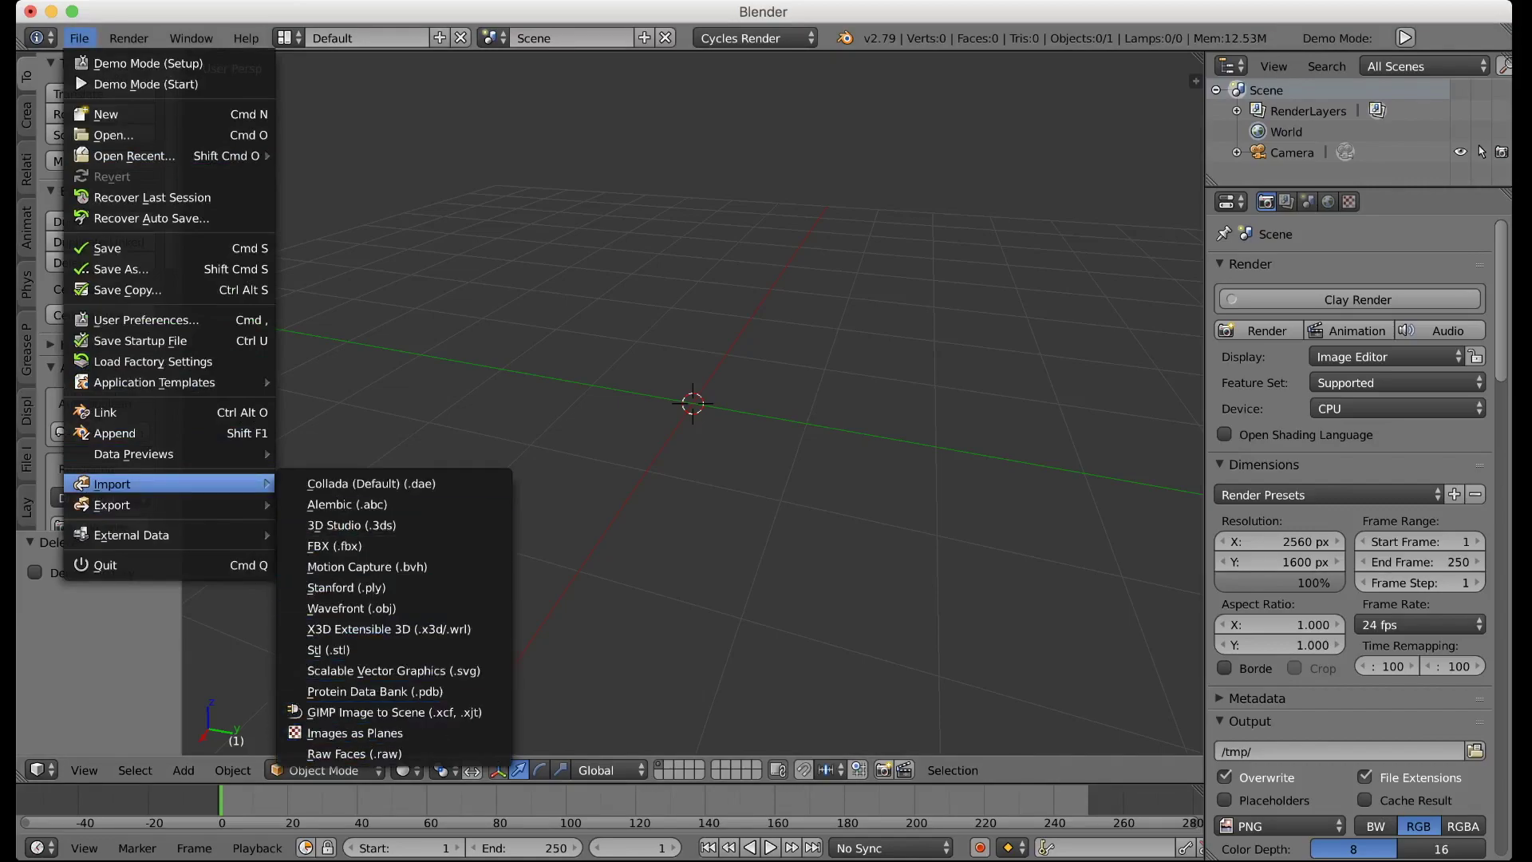
{"action": "left_click", "coordinate": [146, 320]}
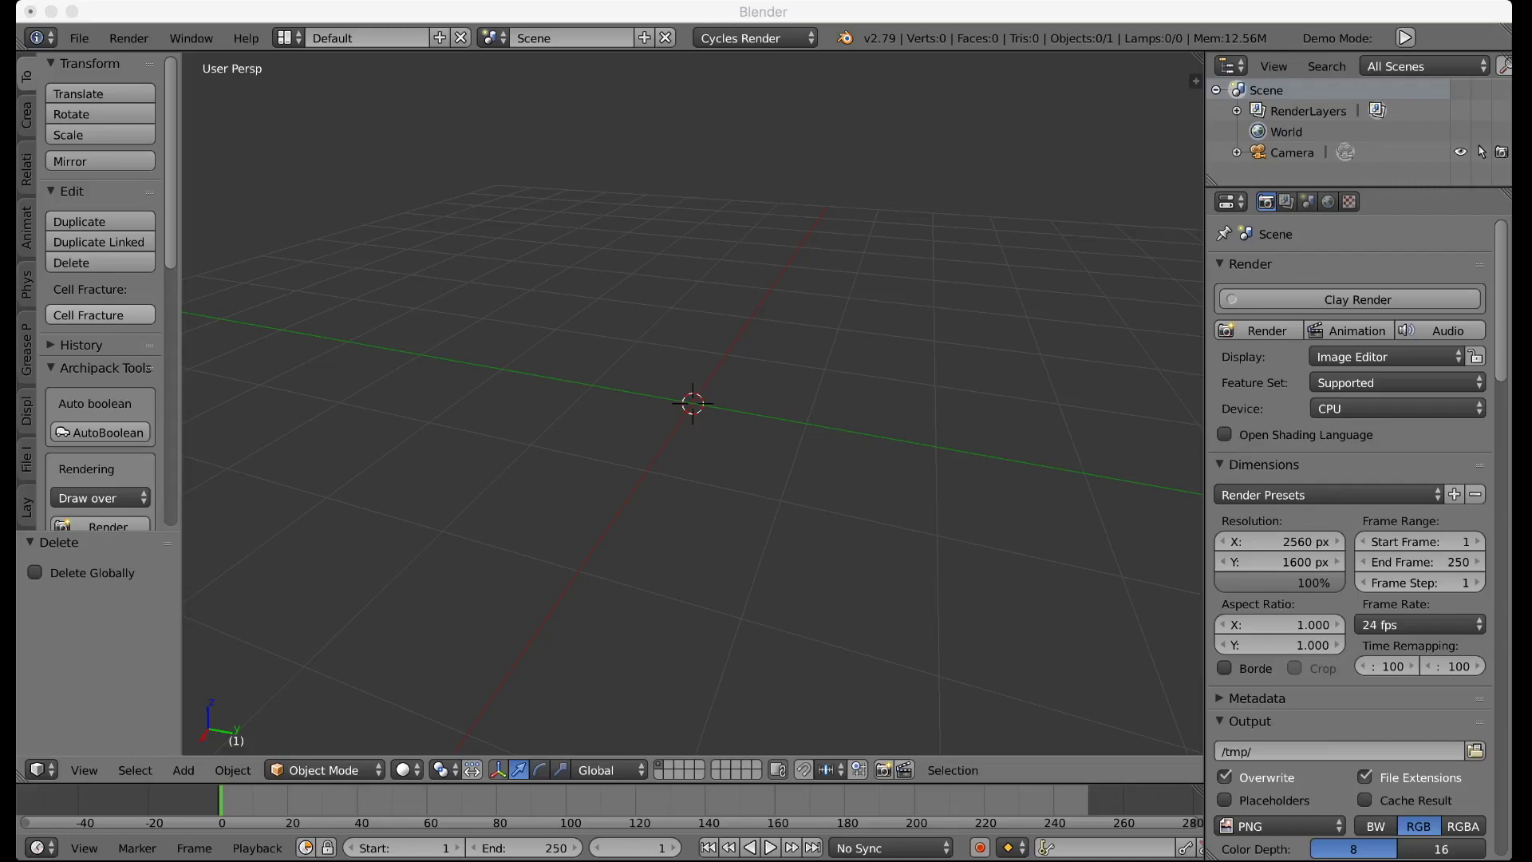
- Import the downloaded maze as a Scalable Vector Graphics (.svg) file
{"action": "left_click", "coordinate": [79, 38]}
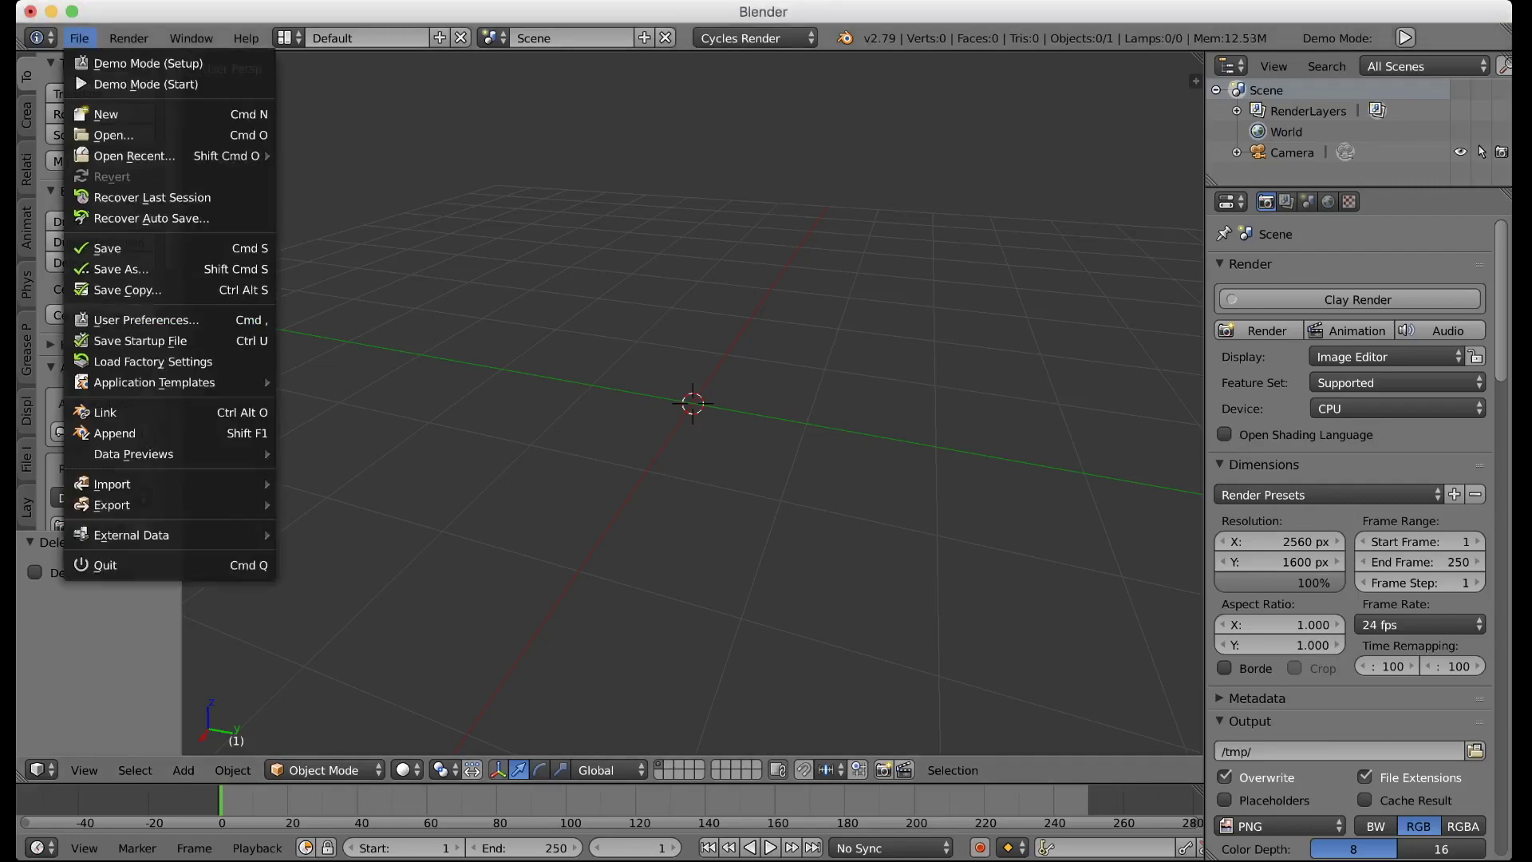
{"action": "mouse_move", "coordinate": [112, 484]}
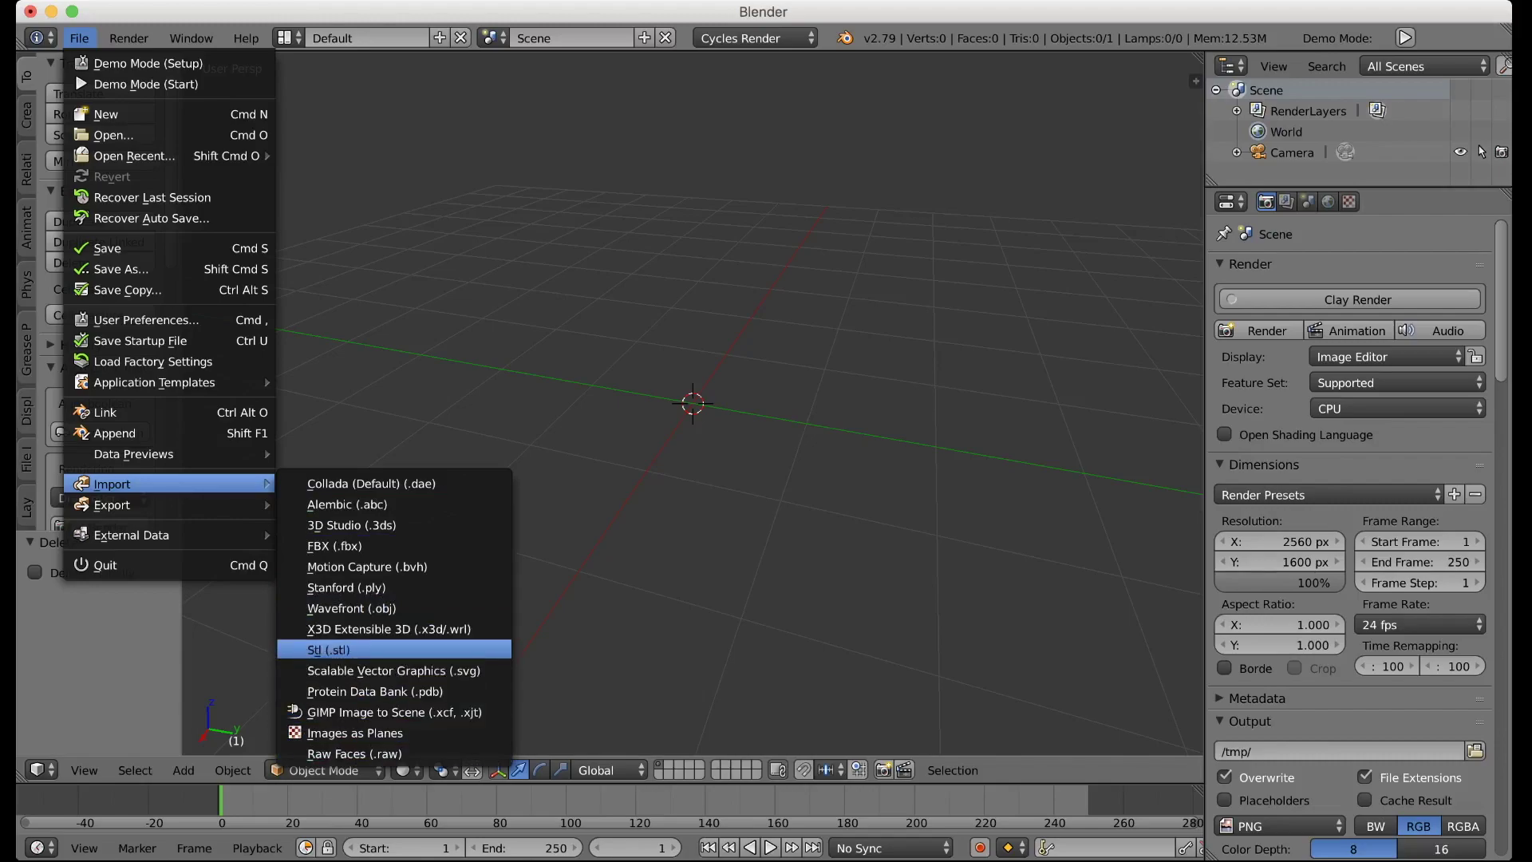
{"action": "left_click", "coordinate": [375, 670]}
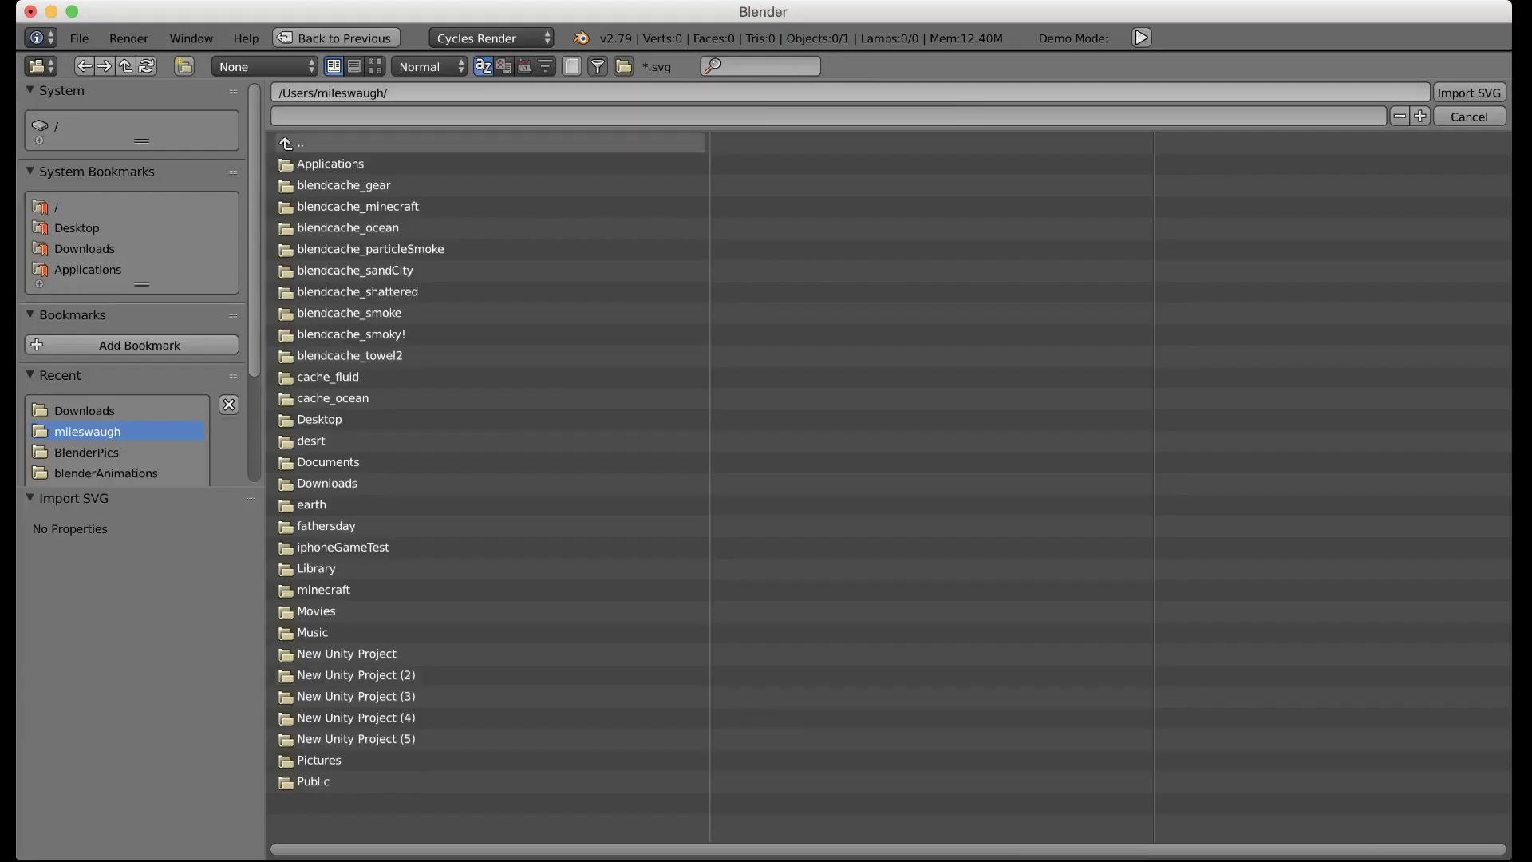
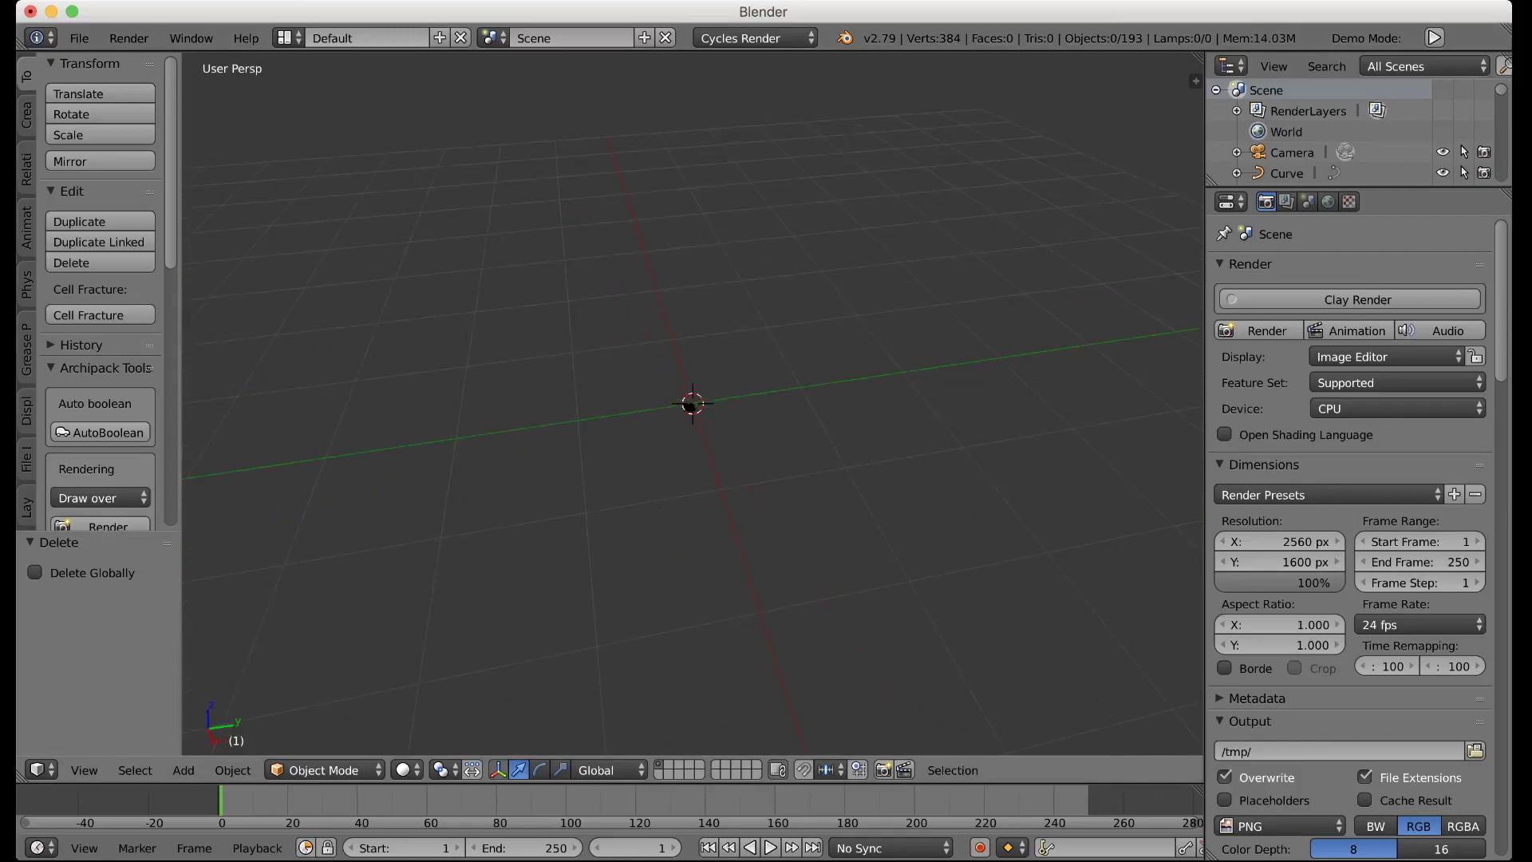
- Delete the camera so that only the imported maze curves remain in the scene
{"action": "scroll", "coordinate": [693, 404], "scroll_direction": "up", "scroll_amount": 15}
{"action": "scroll", "coordinate": [693, 404], "scroll_direction": "down", "scroll_amount": 6}
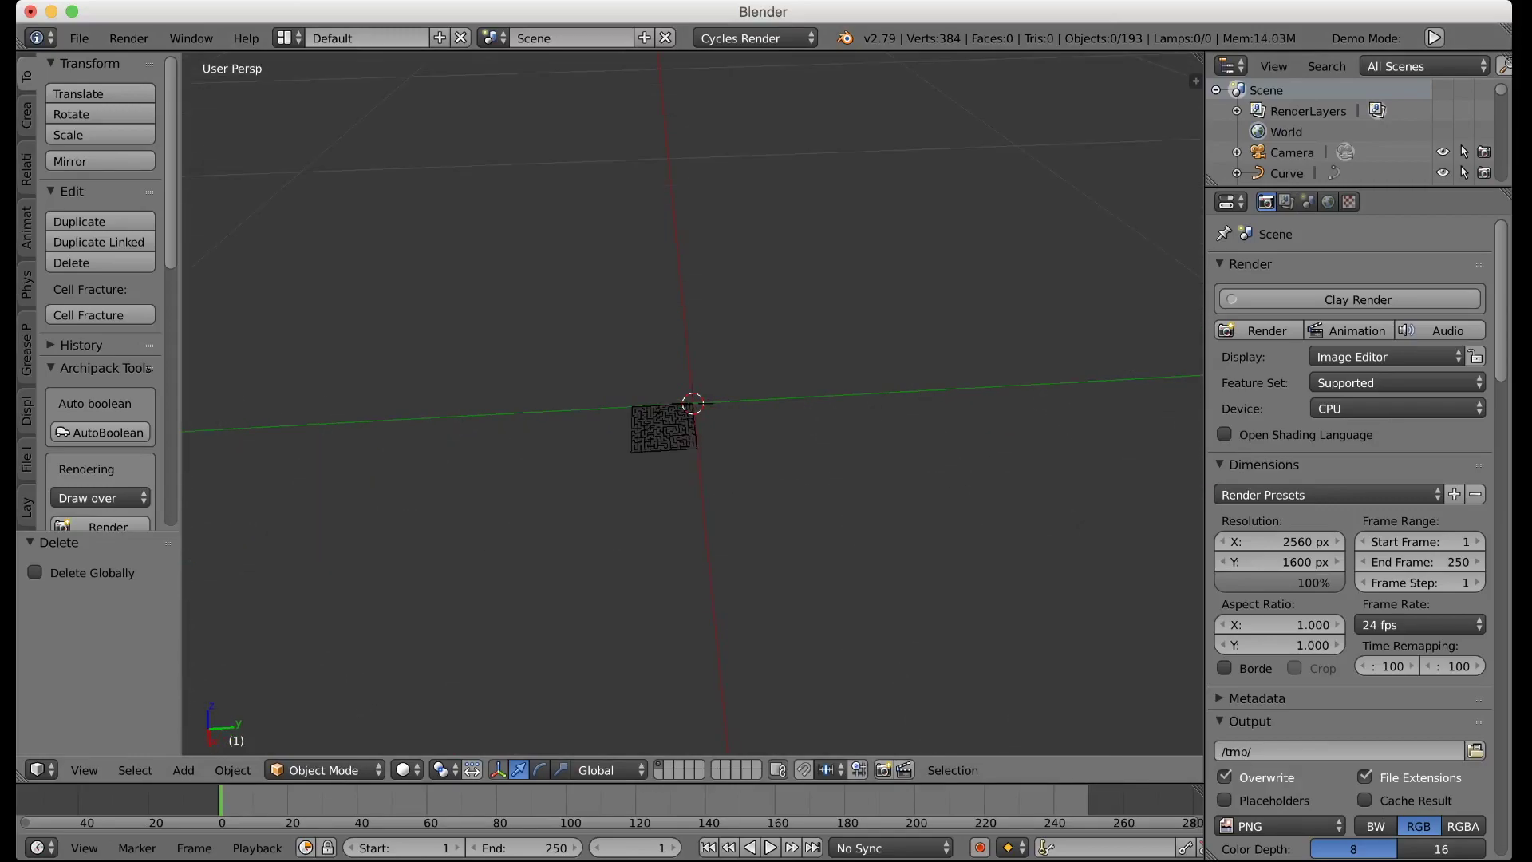
{"action": "left_click", "coordinate": [1292, 152]}
{"action": "key", "text": "x"}
{"action": "key", "text": "Return"}
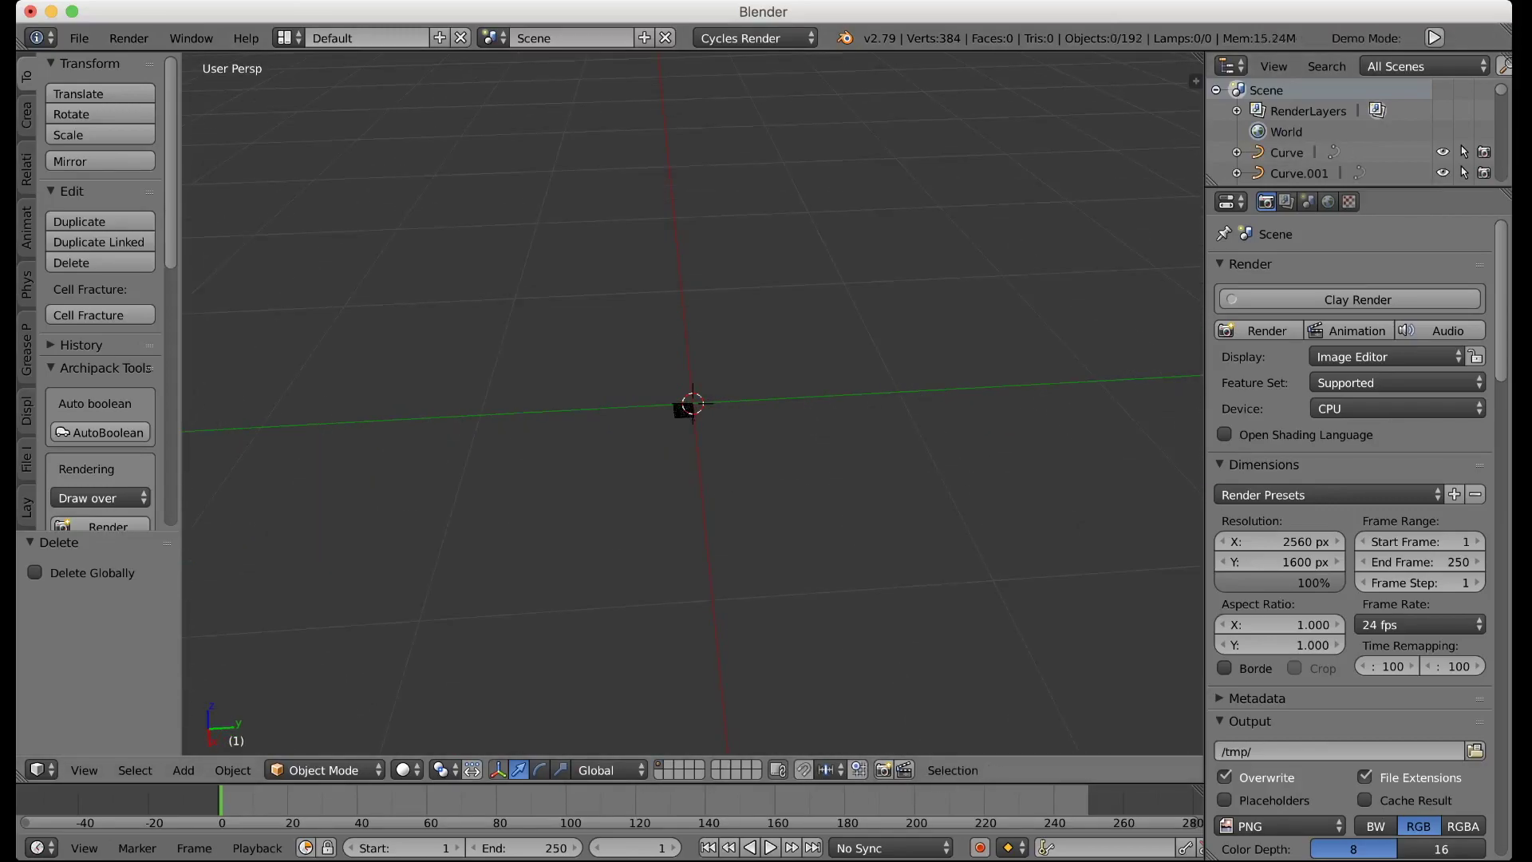
- Select all the imported maze curves and scale them uniformly by 100
{"action": "key", "text": "a"}
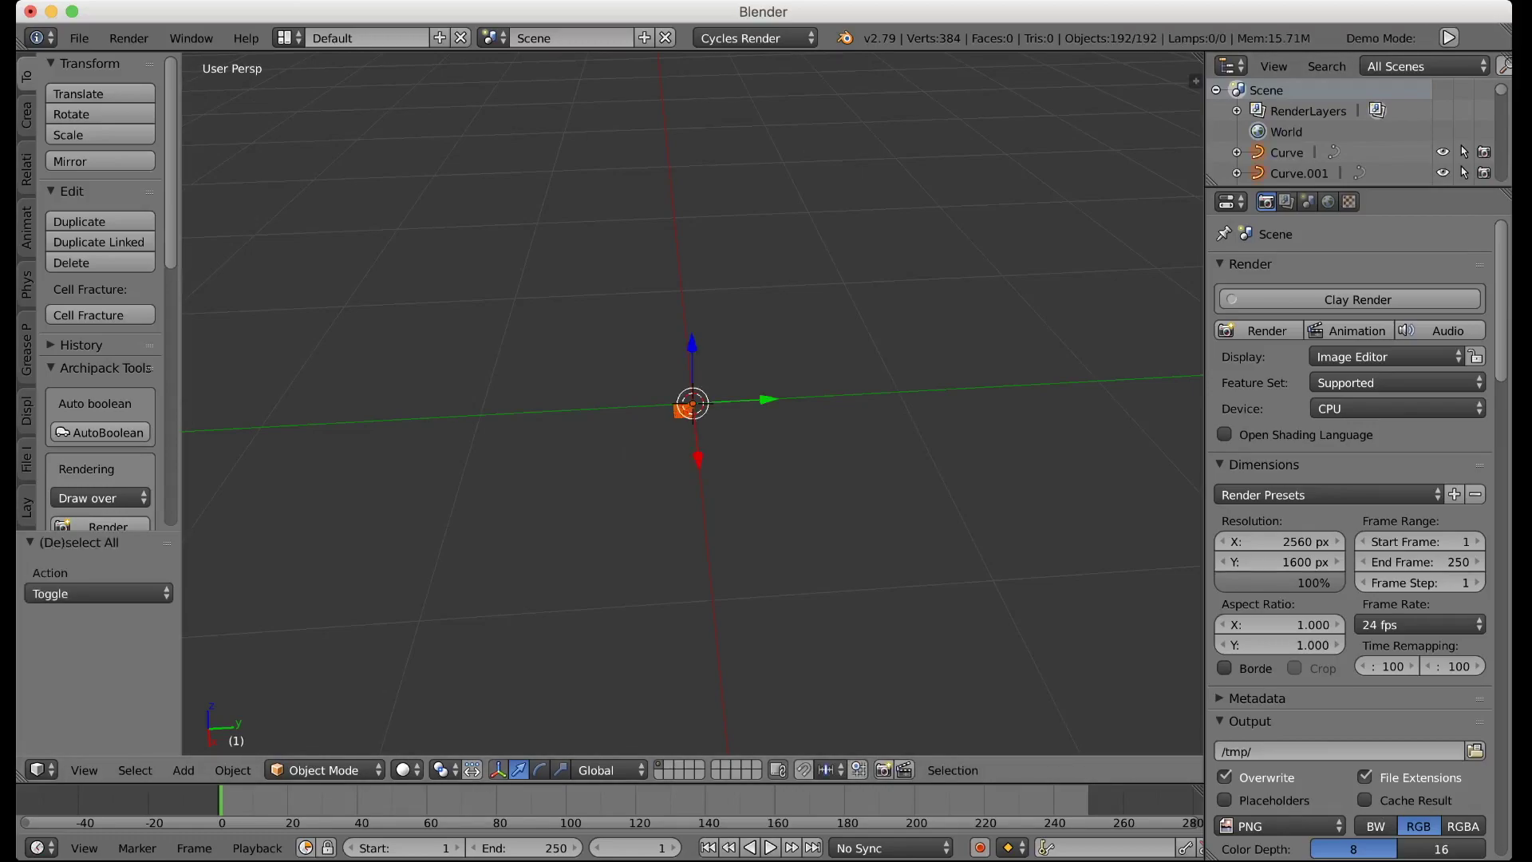
{"action": "type", "text": "s10"}
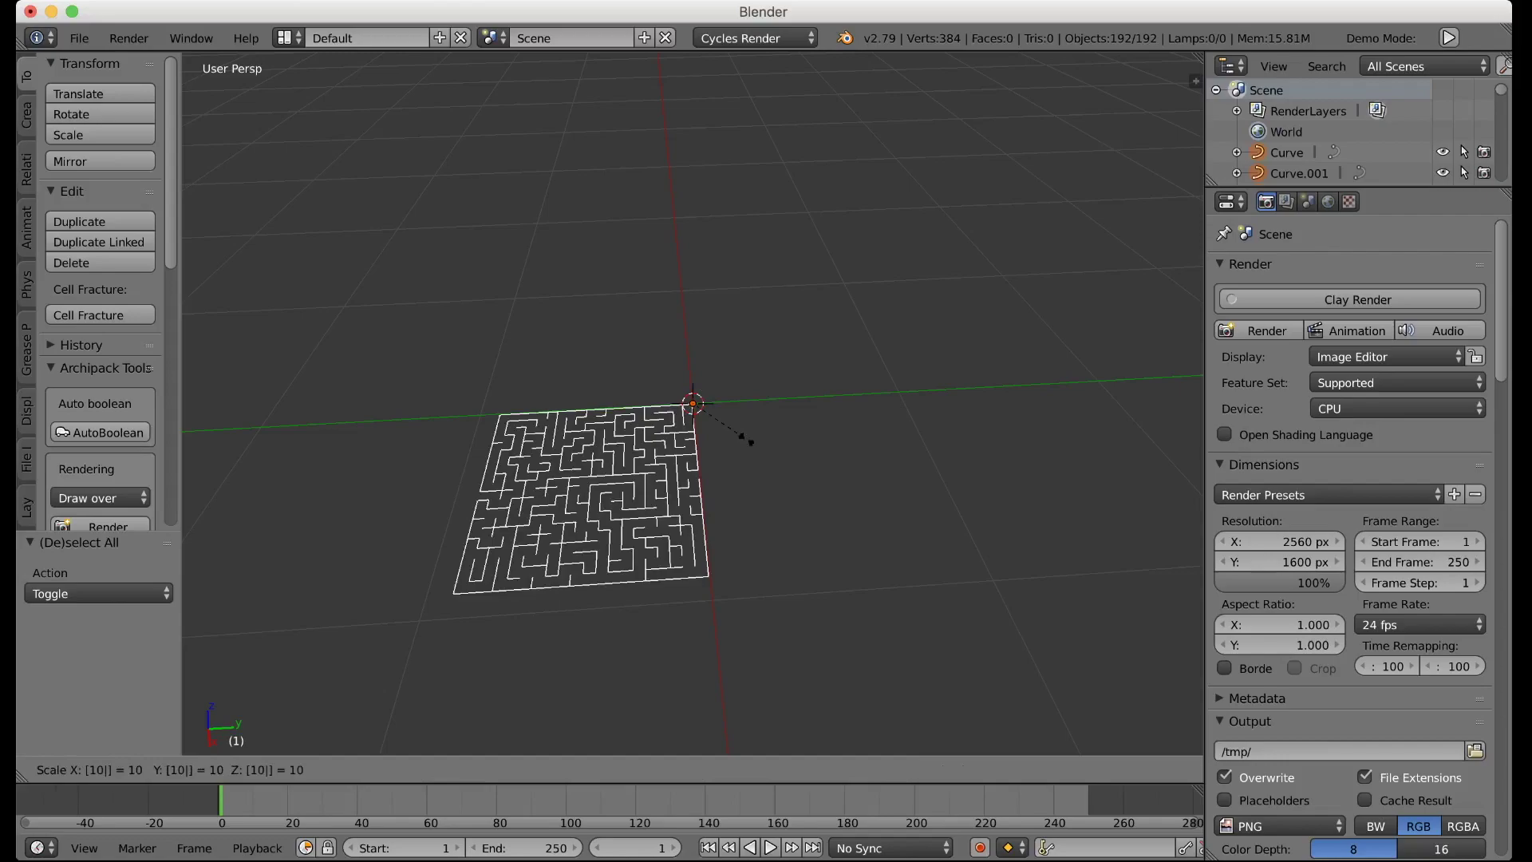
{"action": "type", "text": "0"}
{"action": "key", "text": "Return"}
{"action": "scroll", "coordinate": [750, 441], "scroll_direction": "down", "scroll_amount": 12}
{"action": "scroll", "coordinate": [750, 441], "scroll_direction": "up", "scroll_amount": 5}
{"action": "middle_click_drag", "start_coordinate": [750, 441], "coordinate": [443, 419]}
{"action": "middle_click_drag", "start_coordinate": [606, 439], "coordinate": [447, 443]}
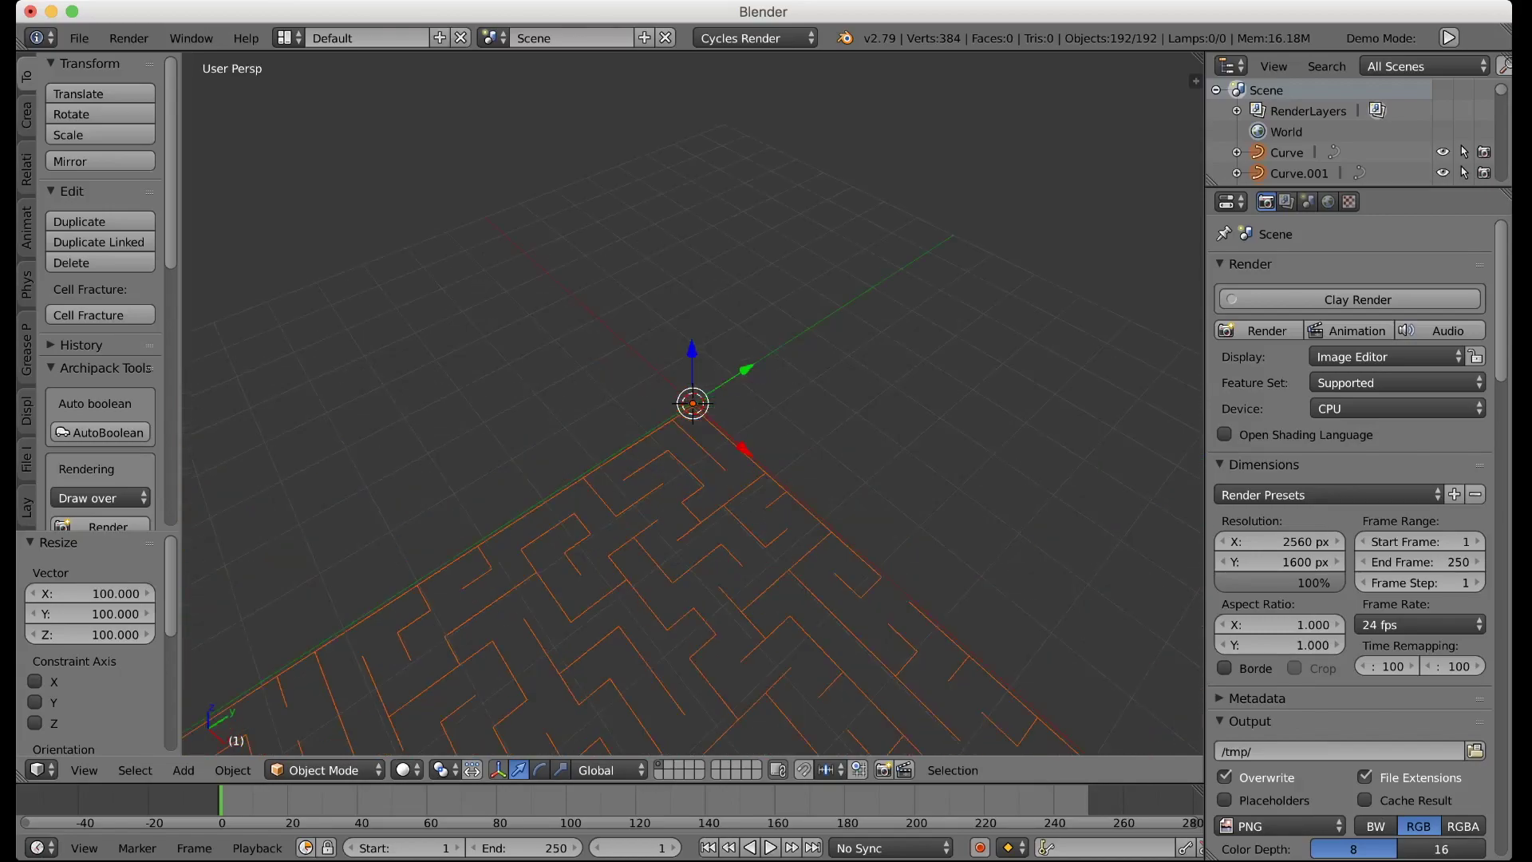
{"action": "scroll", "coordinate": [693, 404], "scroll_direction": "down", "scroll_amount": 4}
{"action": "middle_click_drag", "start_coordinate": [693, 404], "coordinate": [607, 404]}
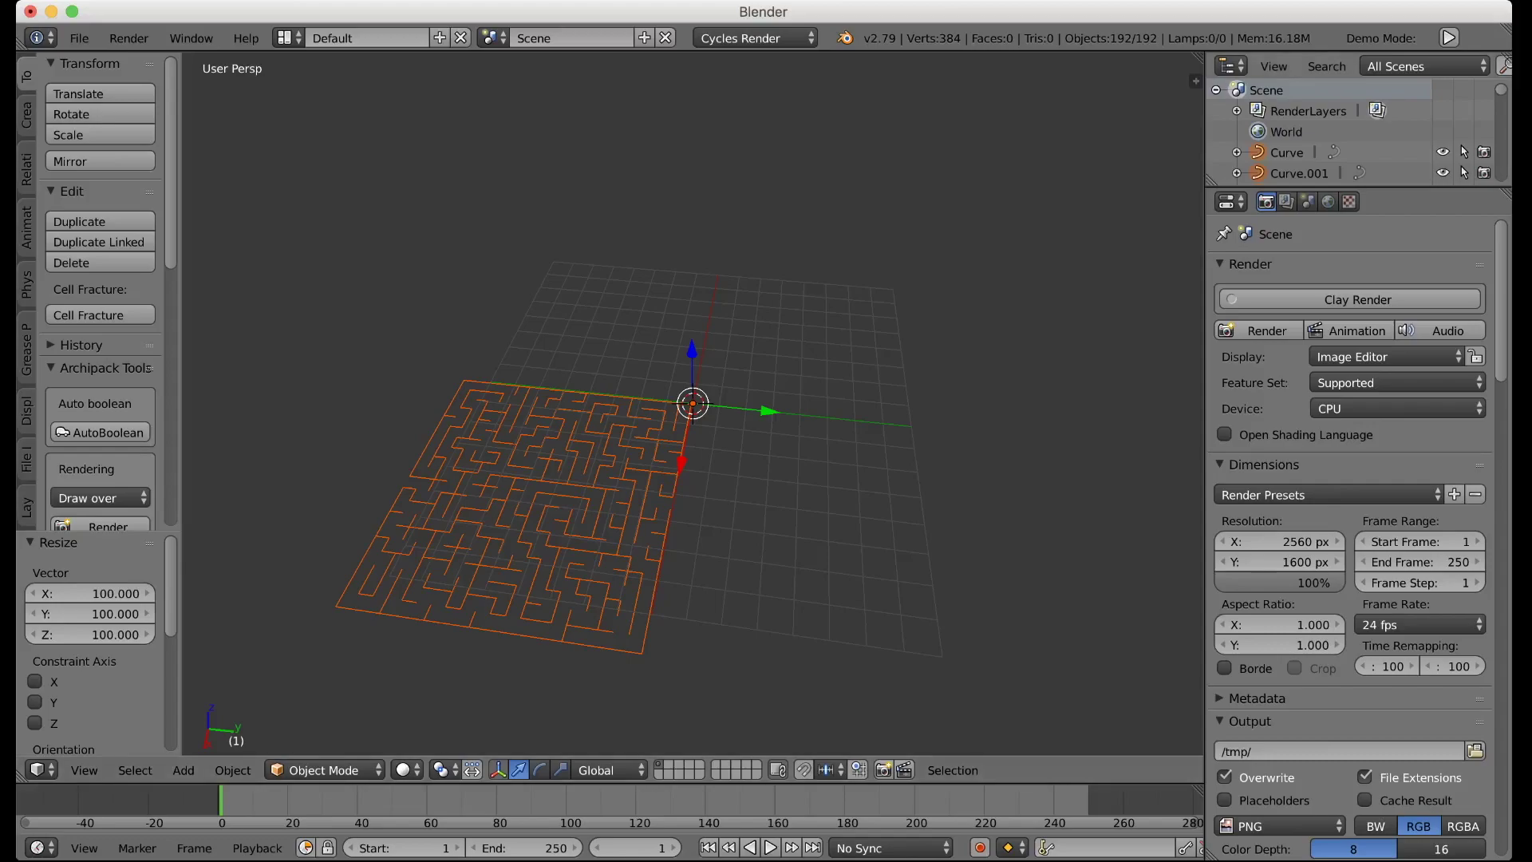
- Join all the selected maze curves into a single object and rename it maze
{"action": "left_click", "coordinate": [1286, 153], "text": "shift"}
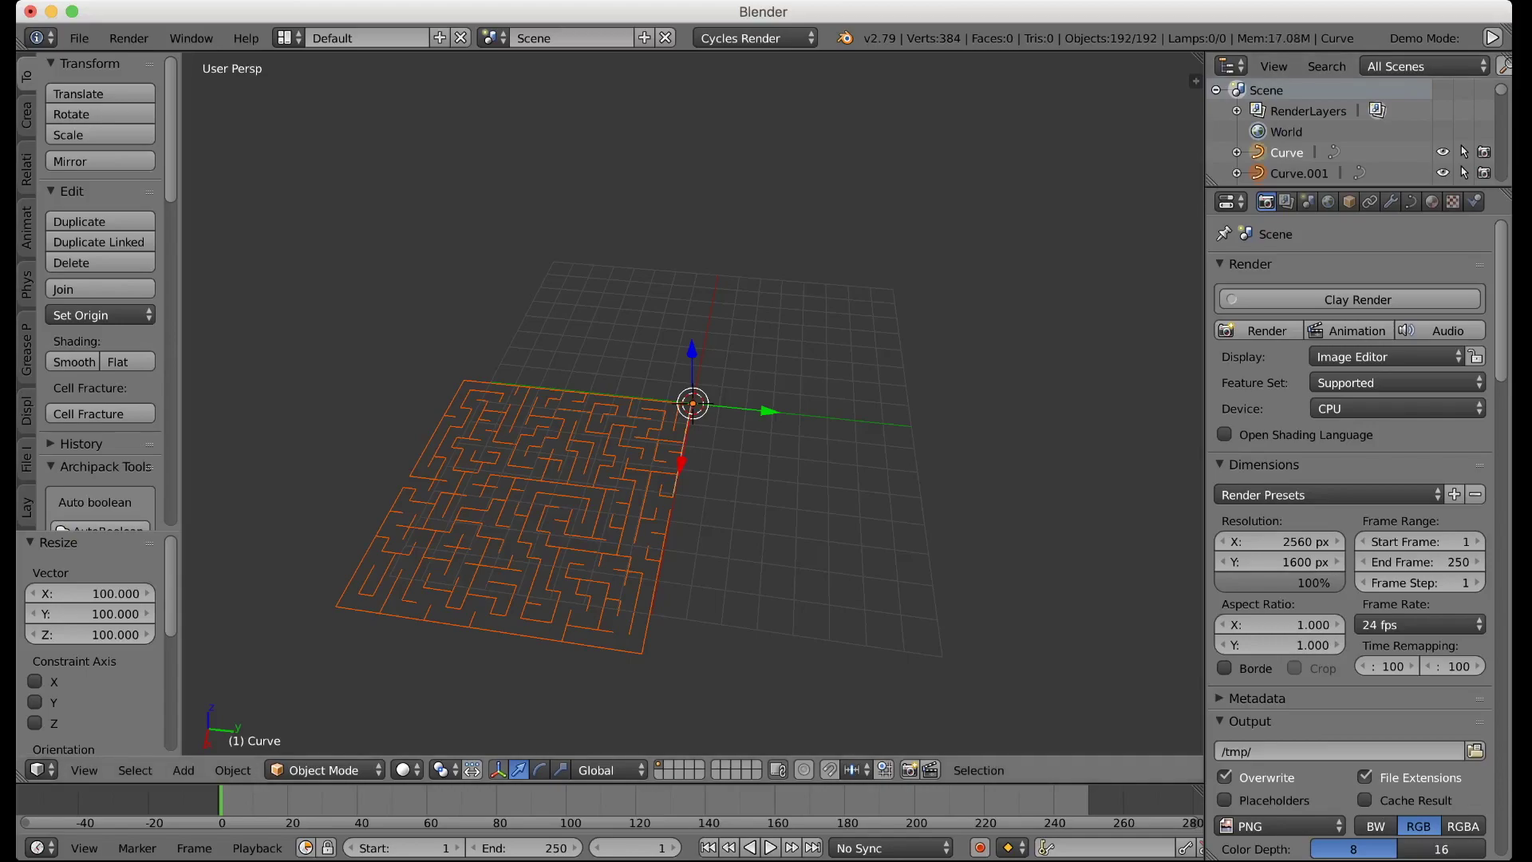
{"action": "key", "text": "ctrl+j"}
{"action": "middle_click_drag", "start_coordinate": [692, 447], "coordinate": [691, 436]}
{"action": "double_click", "coordinate": [1287, 152]}
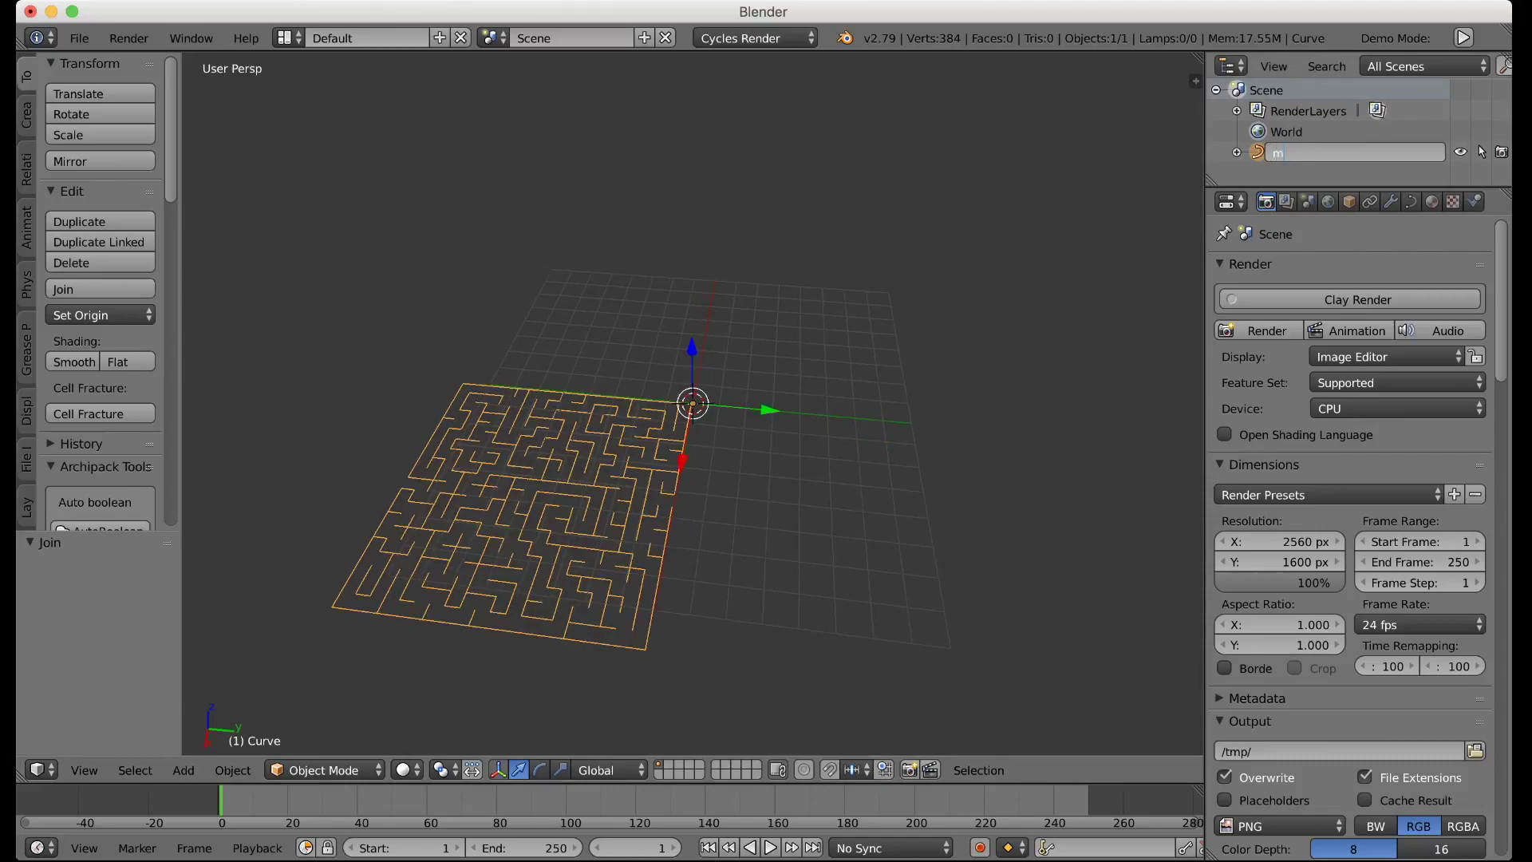
{"action": "type", "text": "maze"}
{"action": "key", "text": "Return"}
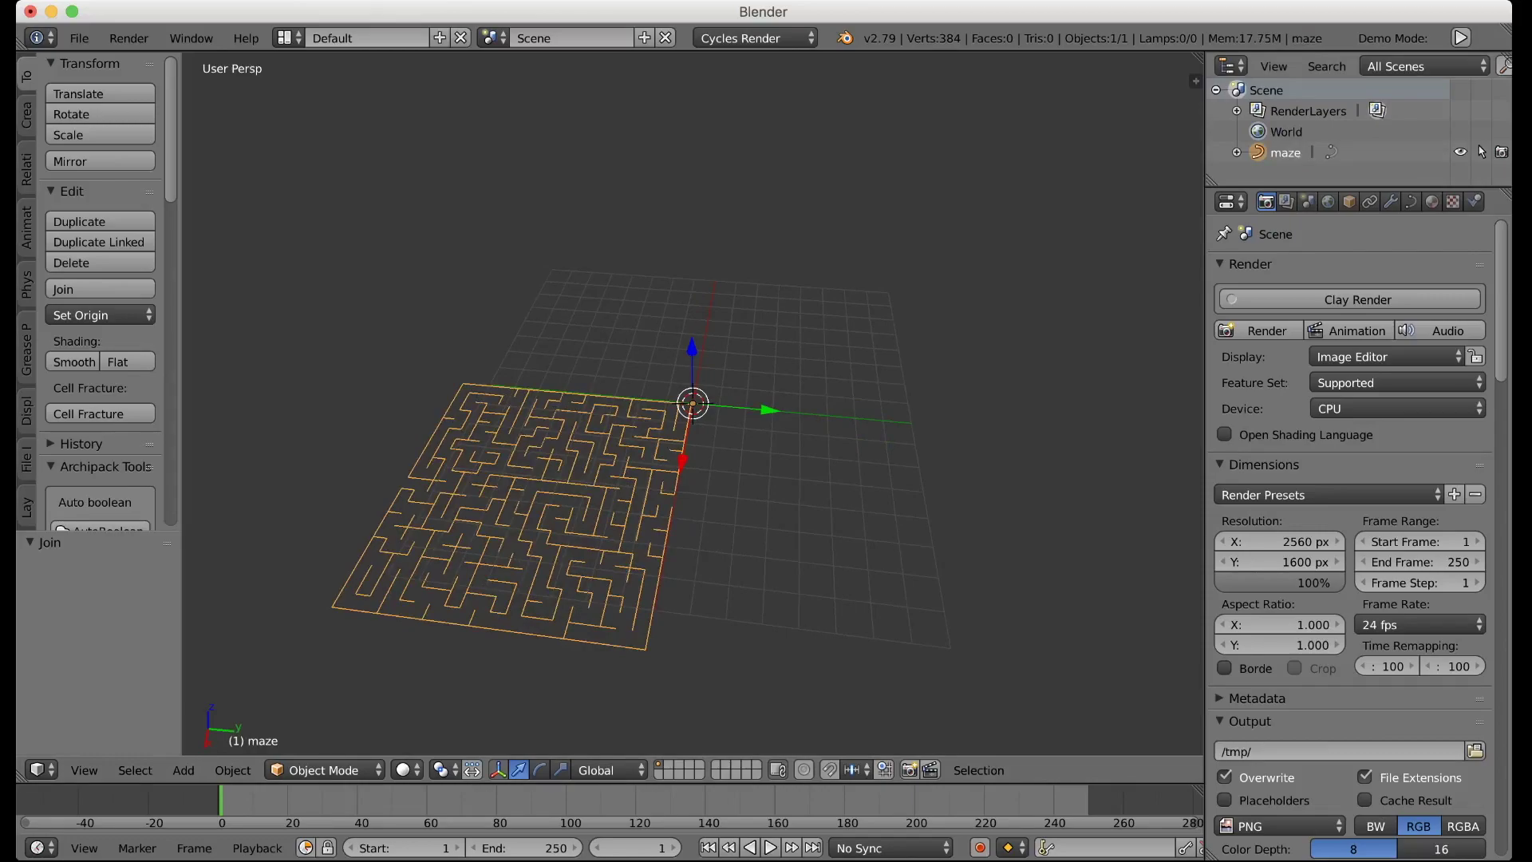
- Make the maze curve 3D and extrude it by 0.002 to raise the walls
{"action": "left_click", "coordinate": [1411, 201]}
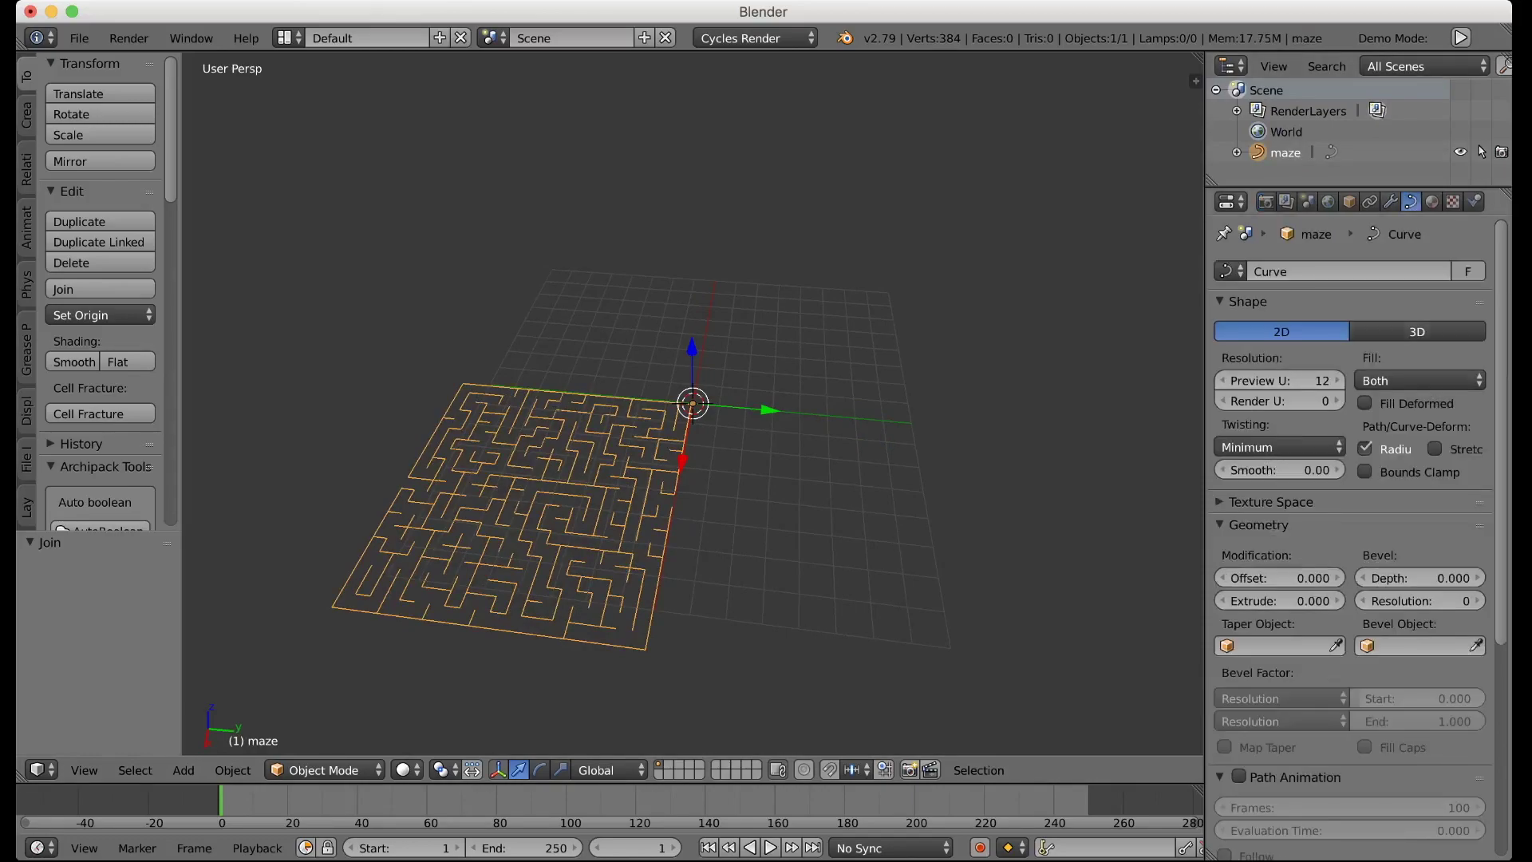
{"action": "middle_click_drag", "start_coordinate": [877, 495], "coordinate": [924, 465]}
{"action": "left_click", "coordinate": [1417, 332]}
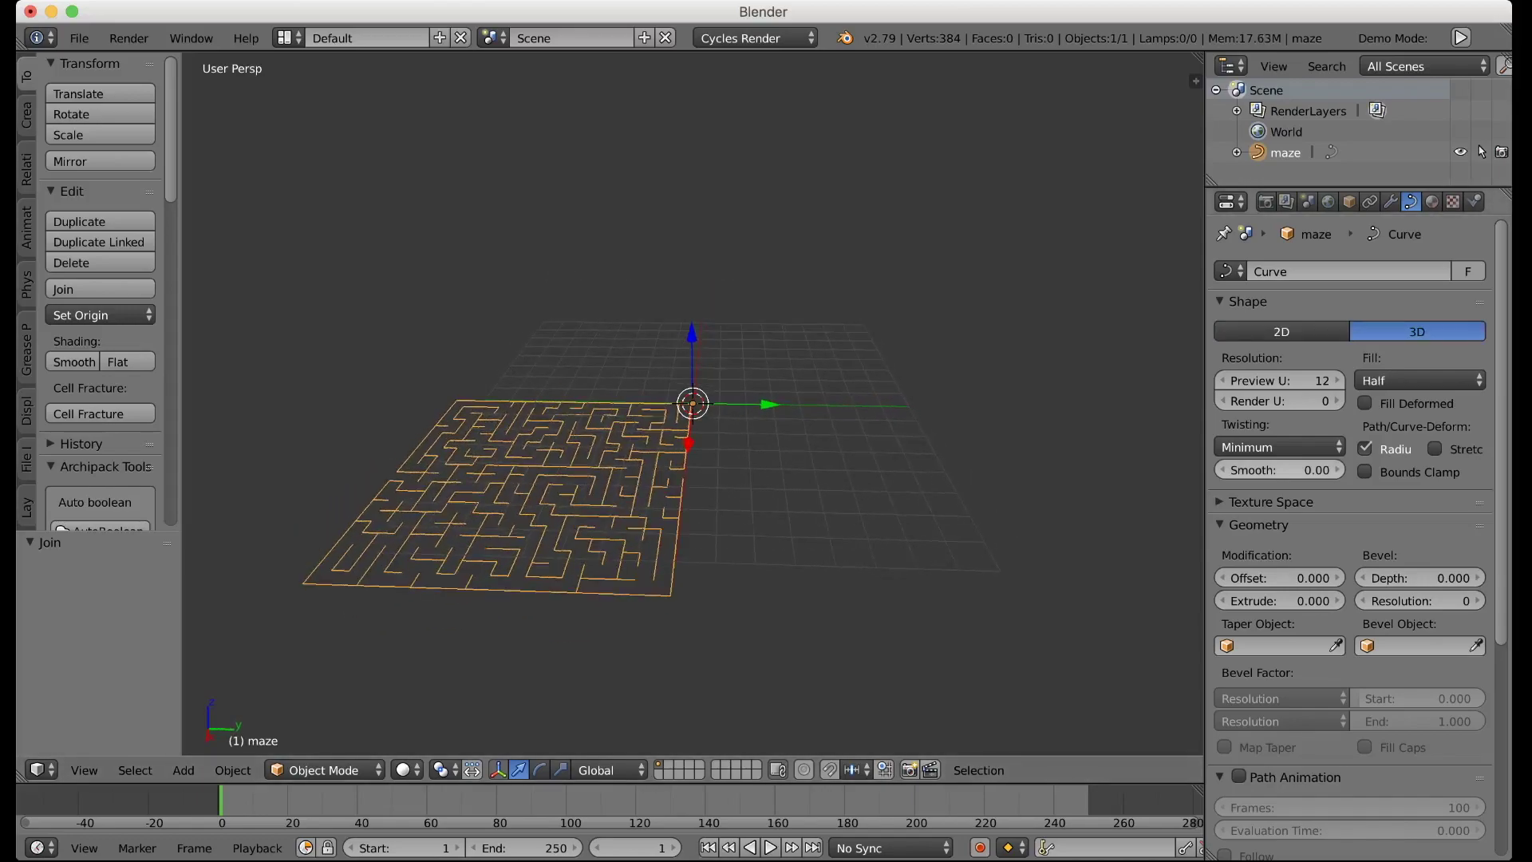
{"action": "left_click_drag", "start_coordinate": [1280, 471], "coordinate": [1316, 470]}
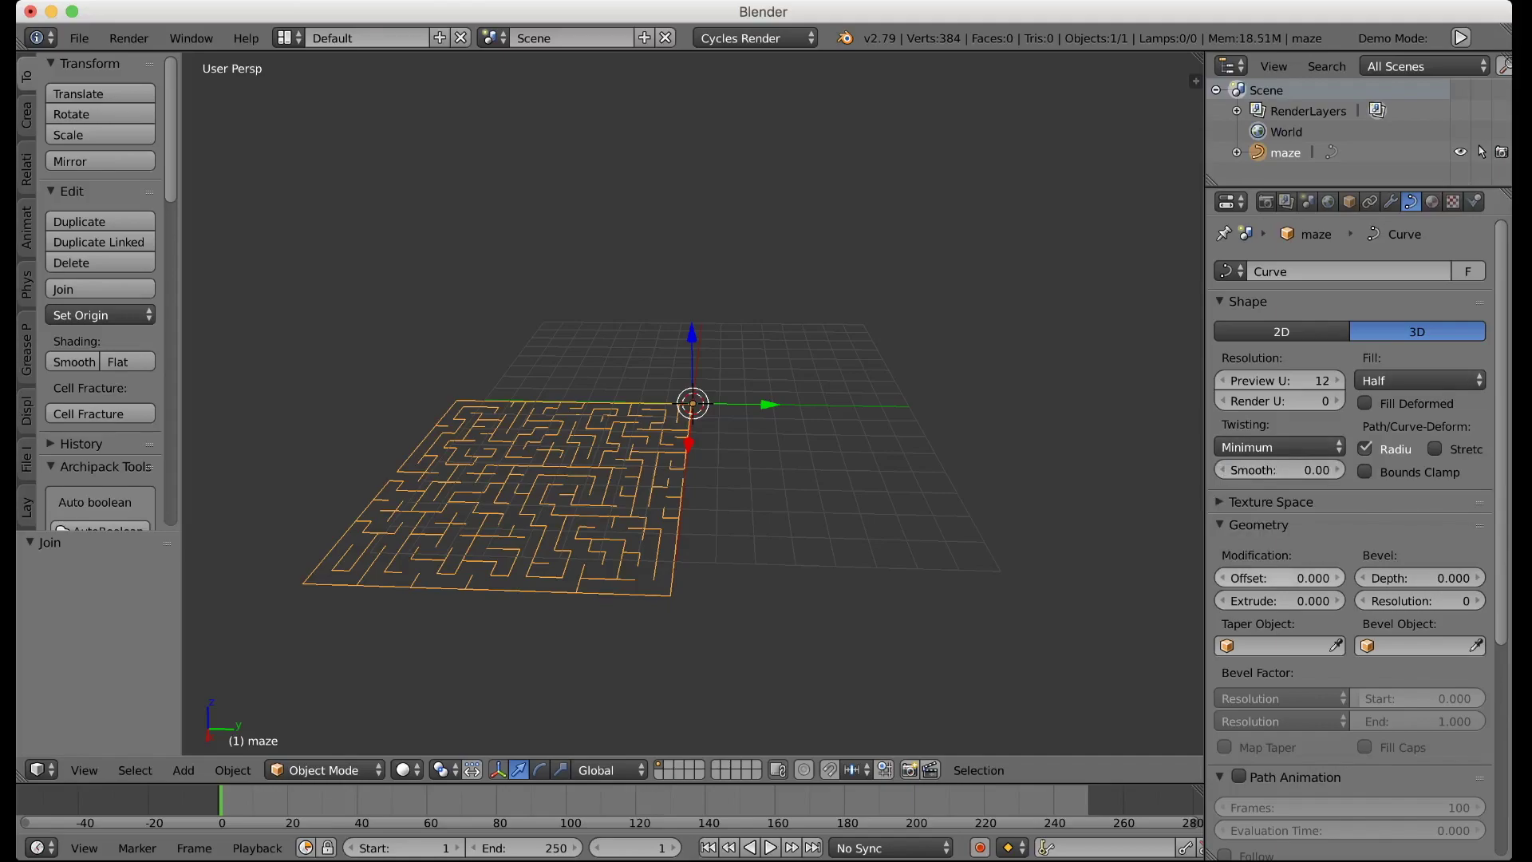
{"action": "scroll", "coordinate": [1356, 534], "scroll_direction": "down", "scroll_amount": 2}
{"action": "mouse_move", "coordinate": [1280, 545]}
{"action": "left_mouse_down"}
{"action": "mouse_move", "coordinate": [1294, 545]}
{"action": "mouse_move", "coordinate": [1273, 544]}
{"action": "left_mouse_up"}
{"action": "middle_click_drag", "start_coordinate": [798, 478], "coordinate": [986, 482]}
{"action": "scroll", "coordinate": [798, 479], "scroll_direction": "up", "scroll_amount": 8}
{"action": "scroll", "coordinate": [798, 479], "scroll_direction": "down", "scroll_amount": 6, "text": "shift"}
{"action": "scroll", "coordinate": [693, 403], "scroll_direction": "down", "scroll_amount": 10}
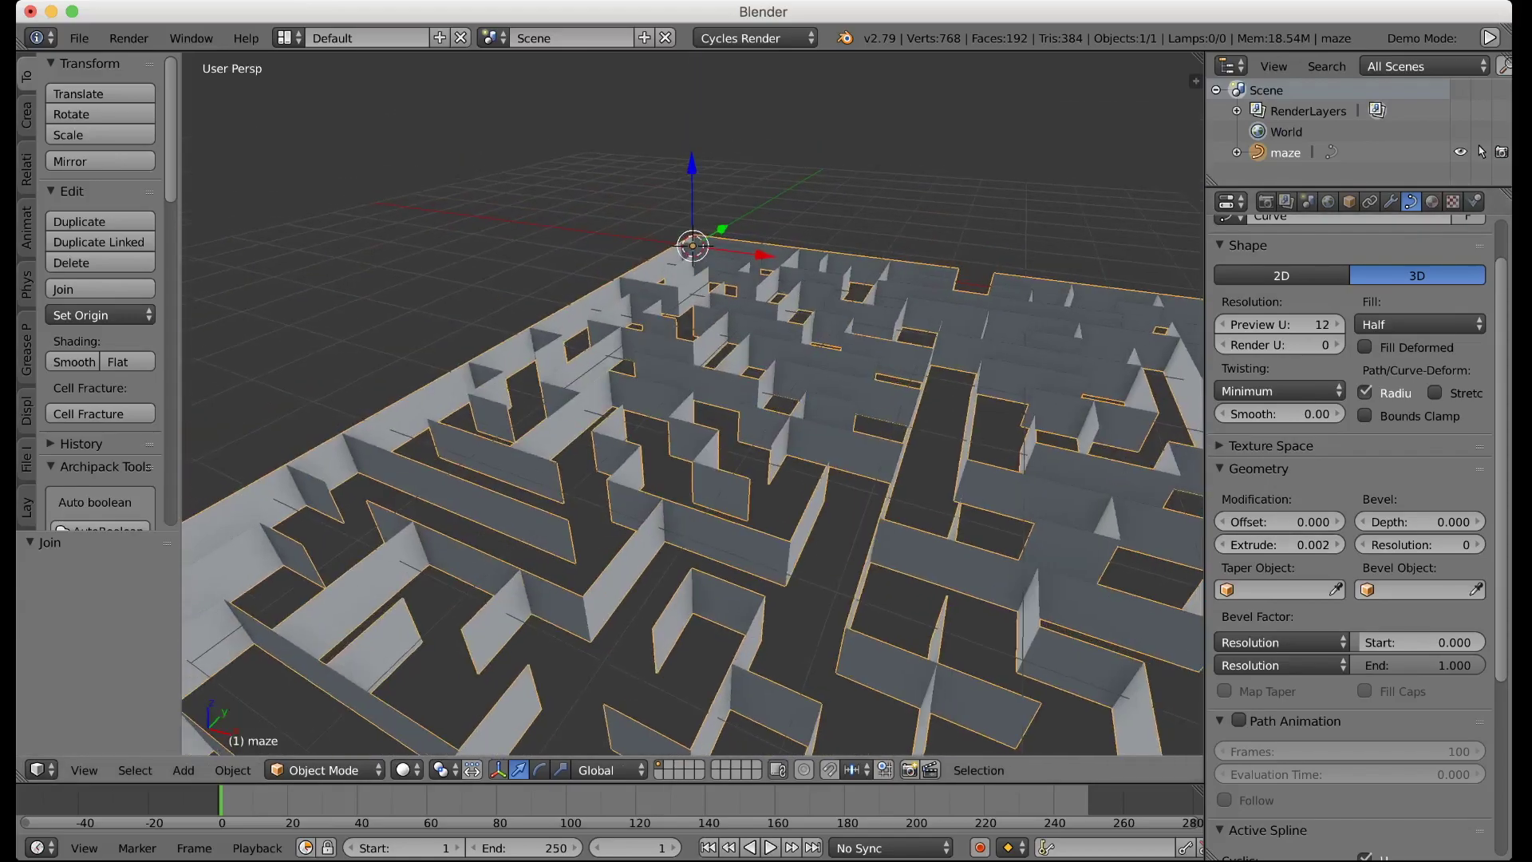
{"action": "middle_click_drag", "start_coordinate": [693, 403], "coordinate": [622, 403]}
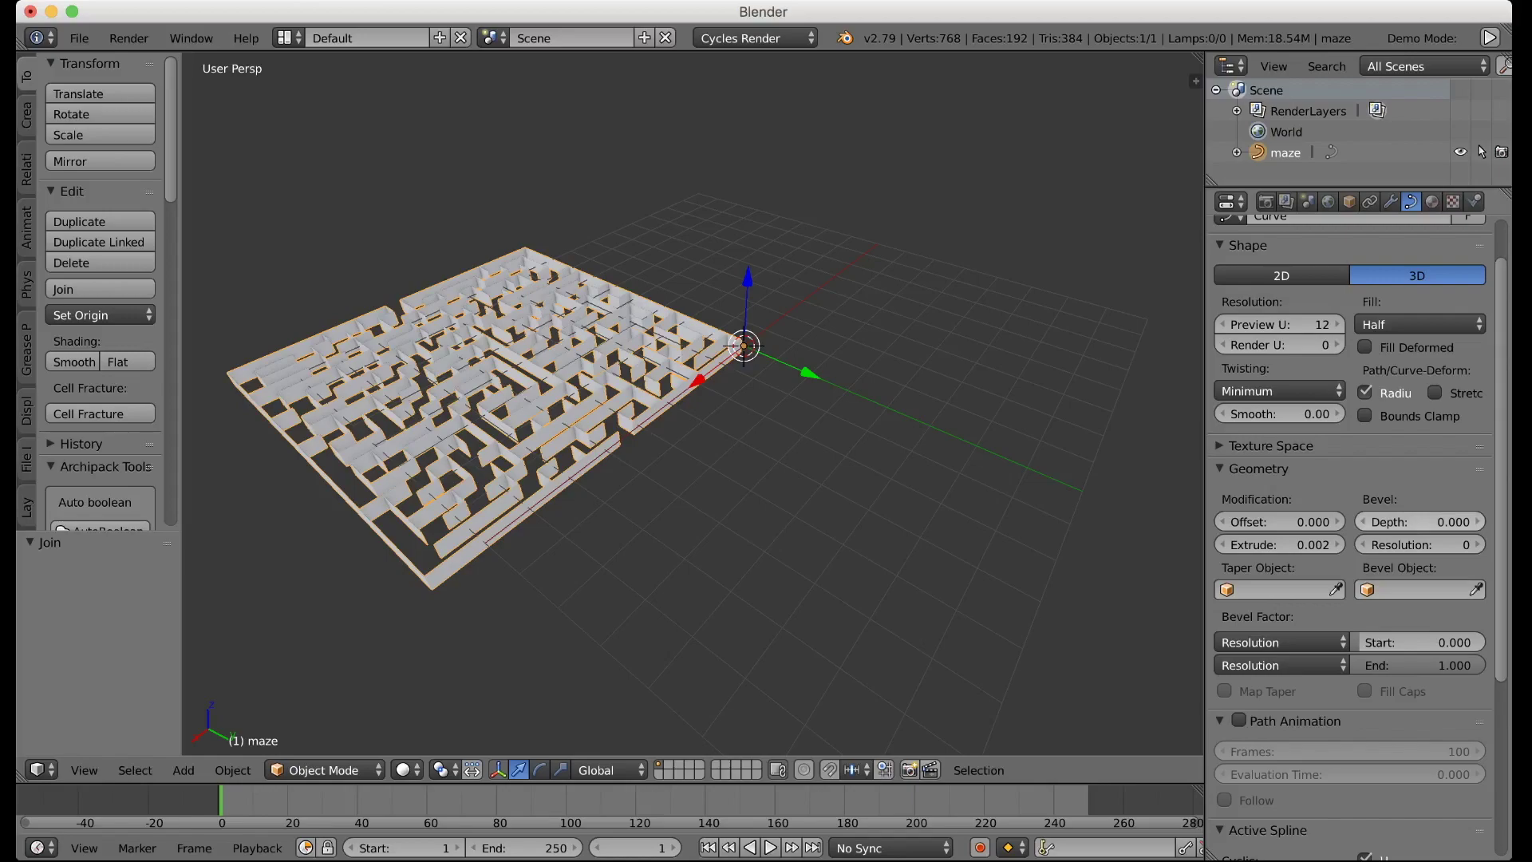
- Try a bevel depth of 0.002 on the maze curve and reset the depth to 0
{"action": "scroll", "coordinate": [693, 404], "scroll_direction": "up", "scroll_amount": 15}
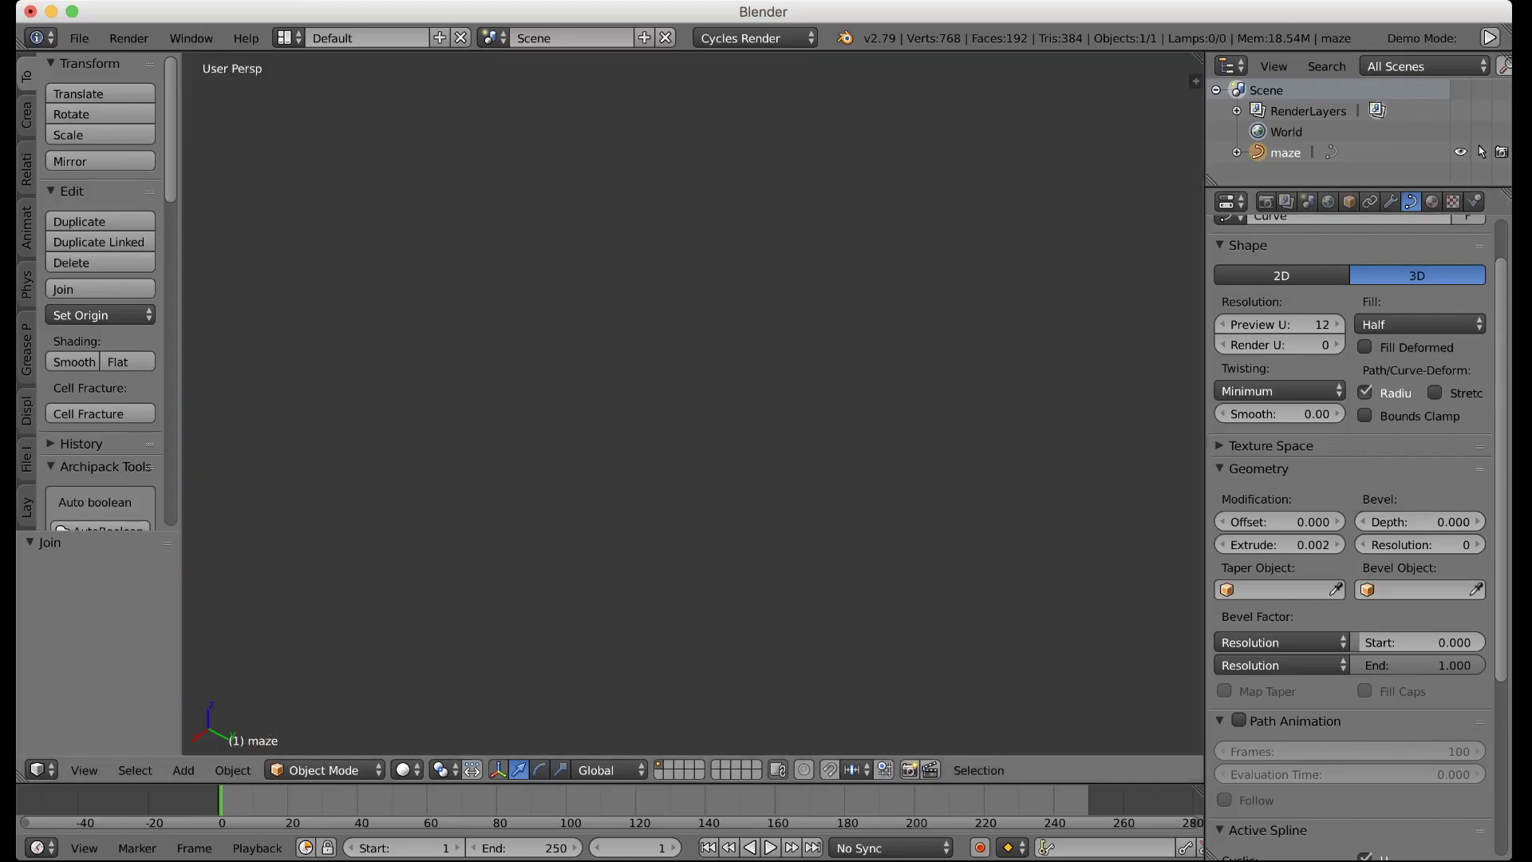
{"action": "scroll", "coordinate": [693, 404], "scroll_direction": "down", "scroll_amount": 8}
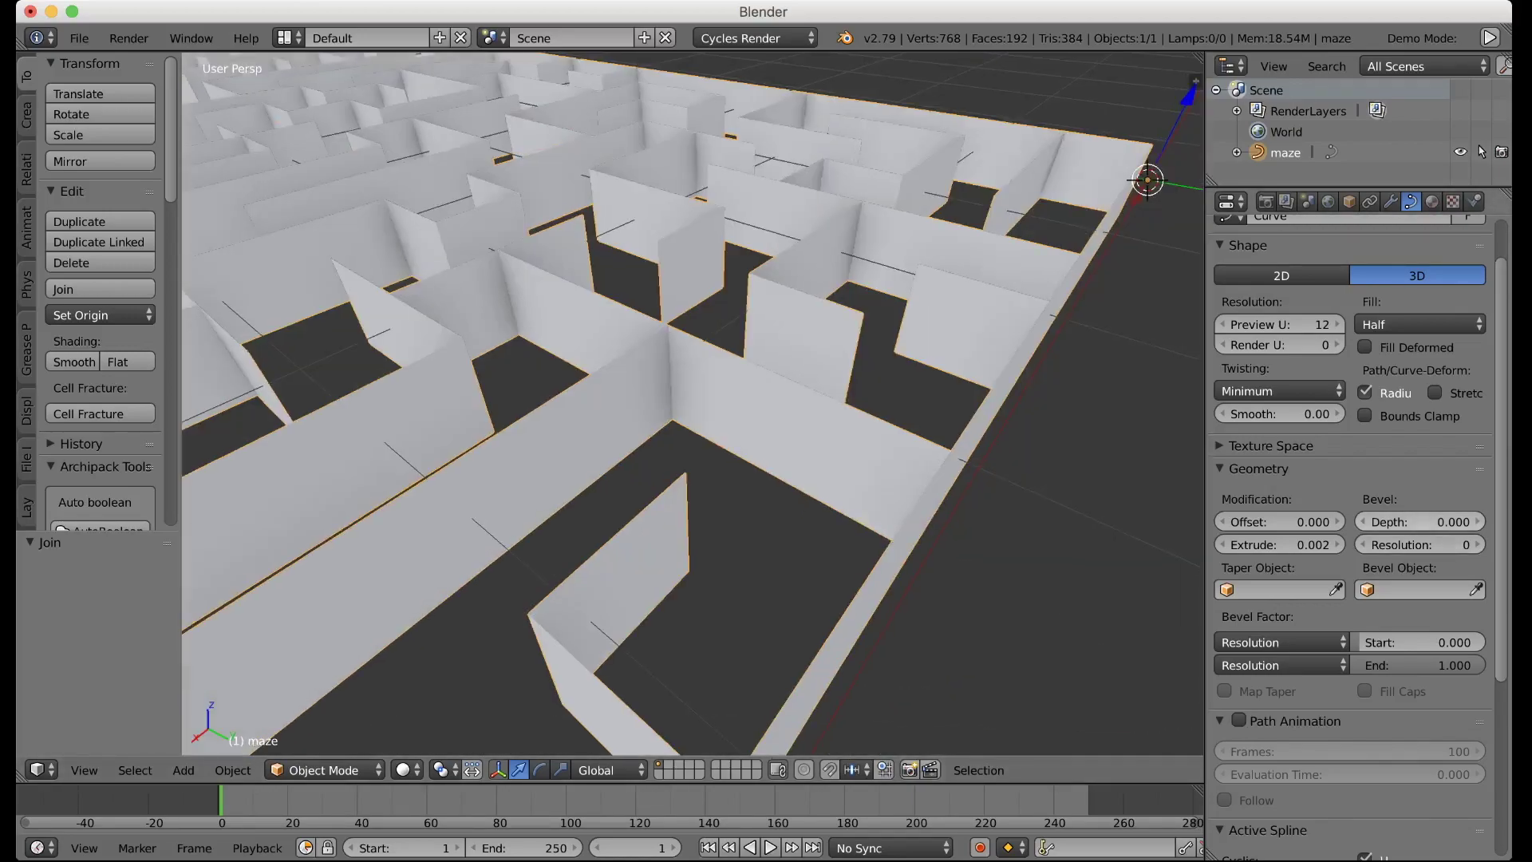
{"action": "left_click", "coordinate": [1478, 522]}
{"action": "left_click", "coordinate": [1478, 522]}
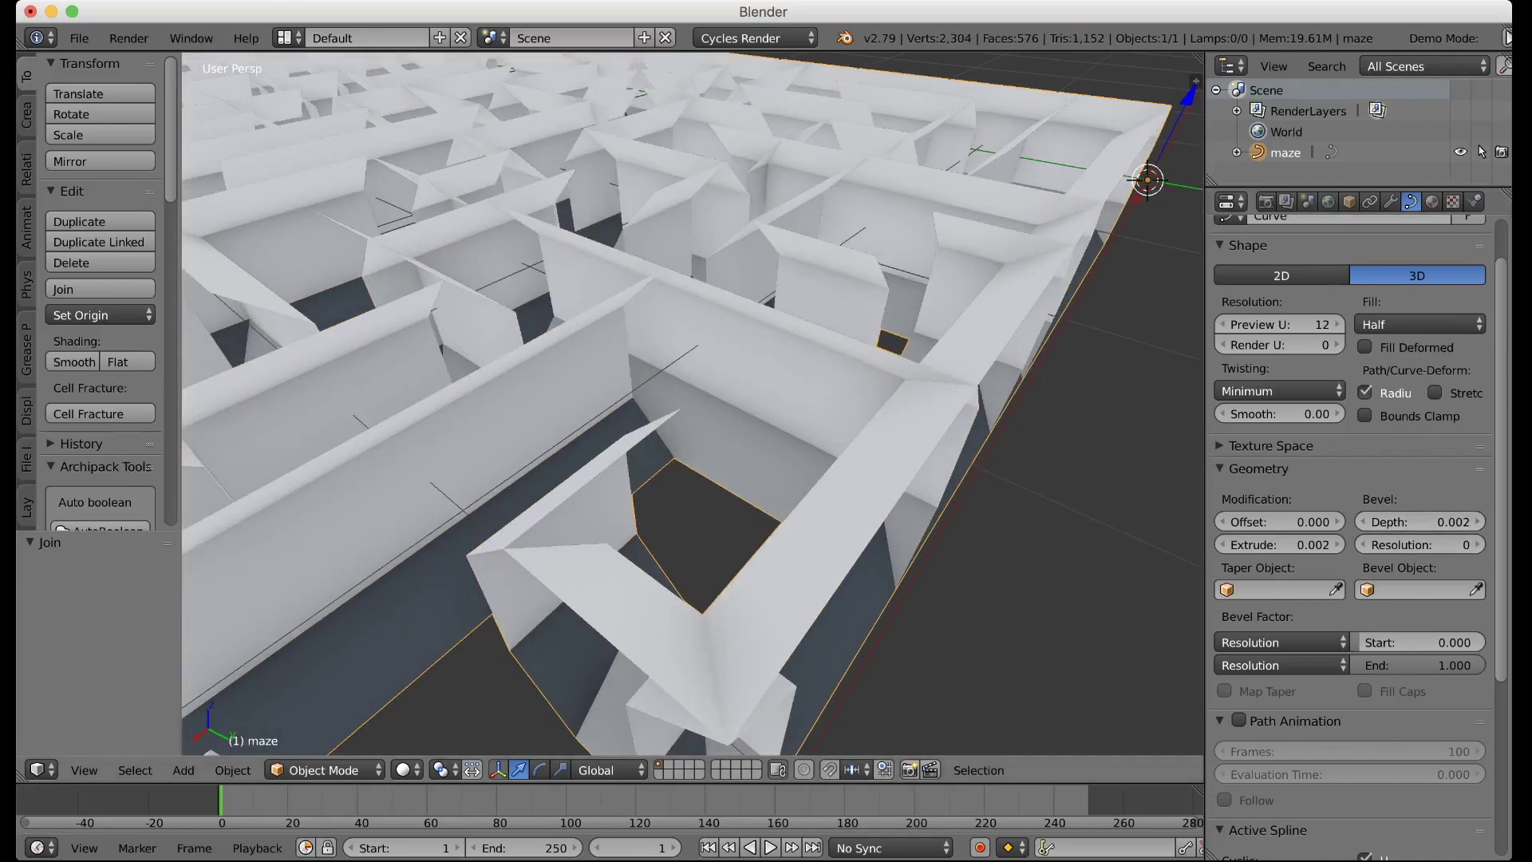
{"action": "scroll", "coordinate": [692, 403], "scroll_direction": "down", "scroll_amount": 10}
{"action": "middle_click_drag", "start_coordinate": [693, 403], "coordinate": [758, 455]}
{"action": "left_click", "coordinate": [1422, 522]}
{"action": "type", "text": "0"}
{"action": "key", "text": "Return"}
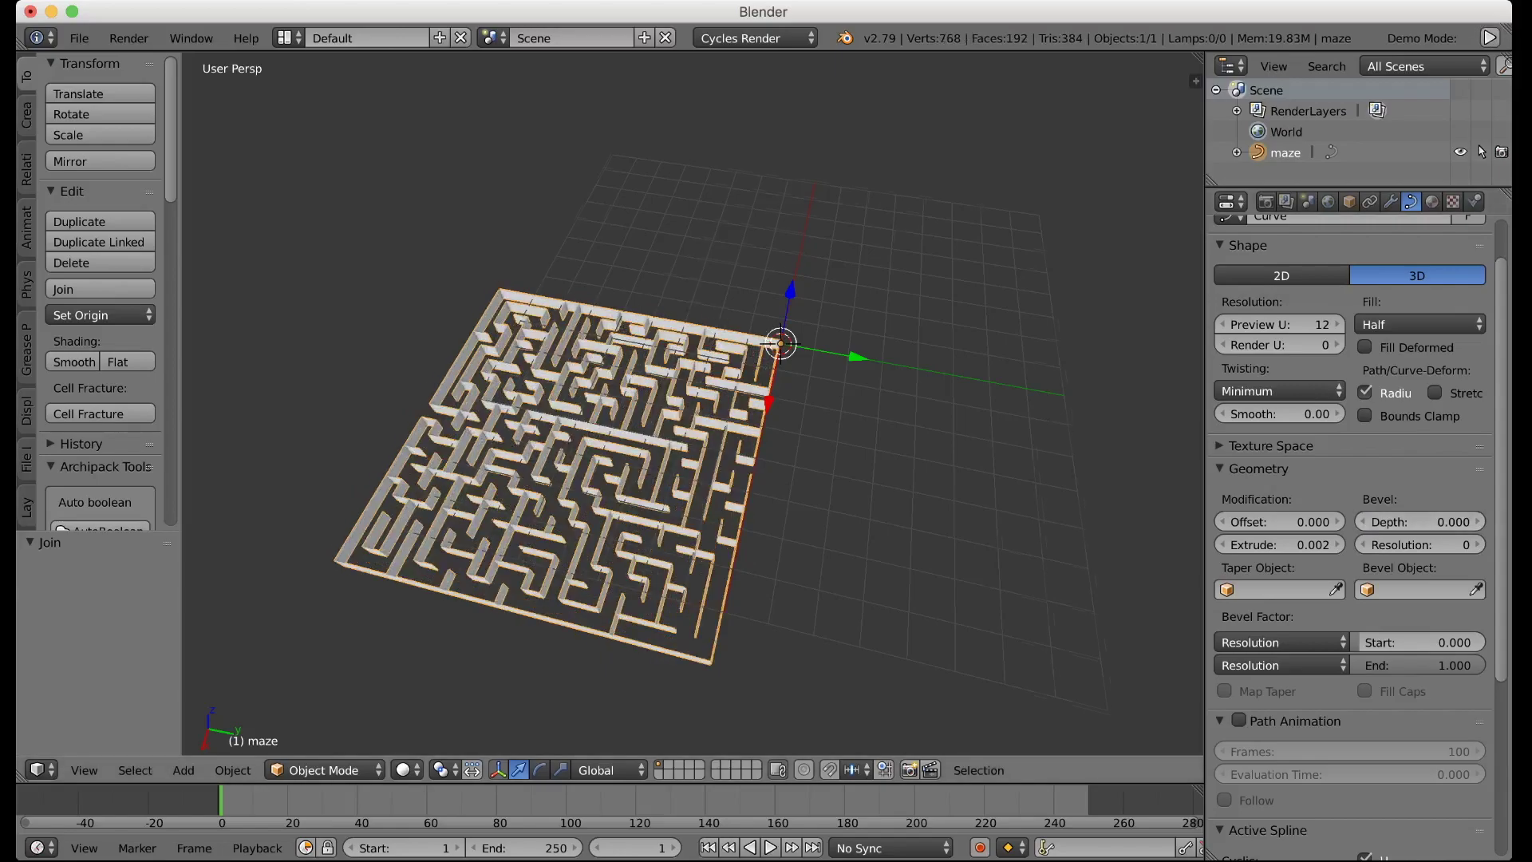
- Convert the extruded maze curve to a mesh
{"action": "scroll", "coordinate": [693, 403], "scroll_direction": "up", "scroll_amount": 5}
{"action": "middle_click_drag", "start_coordinate": [693, 403], "coordinate": [758, 383]}
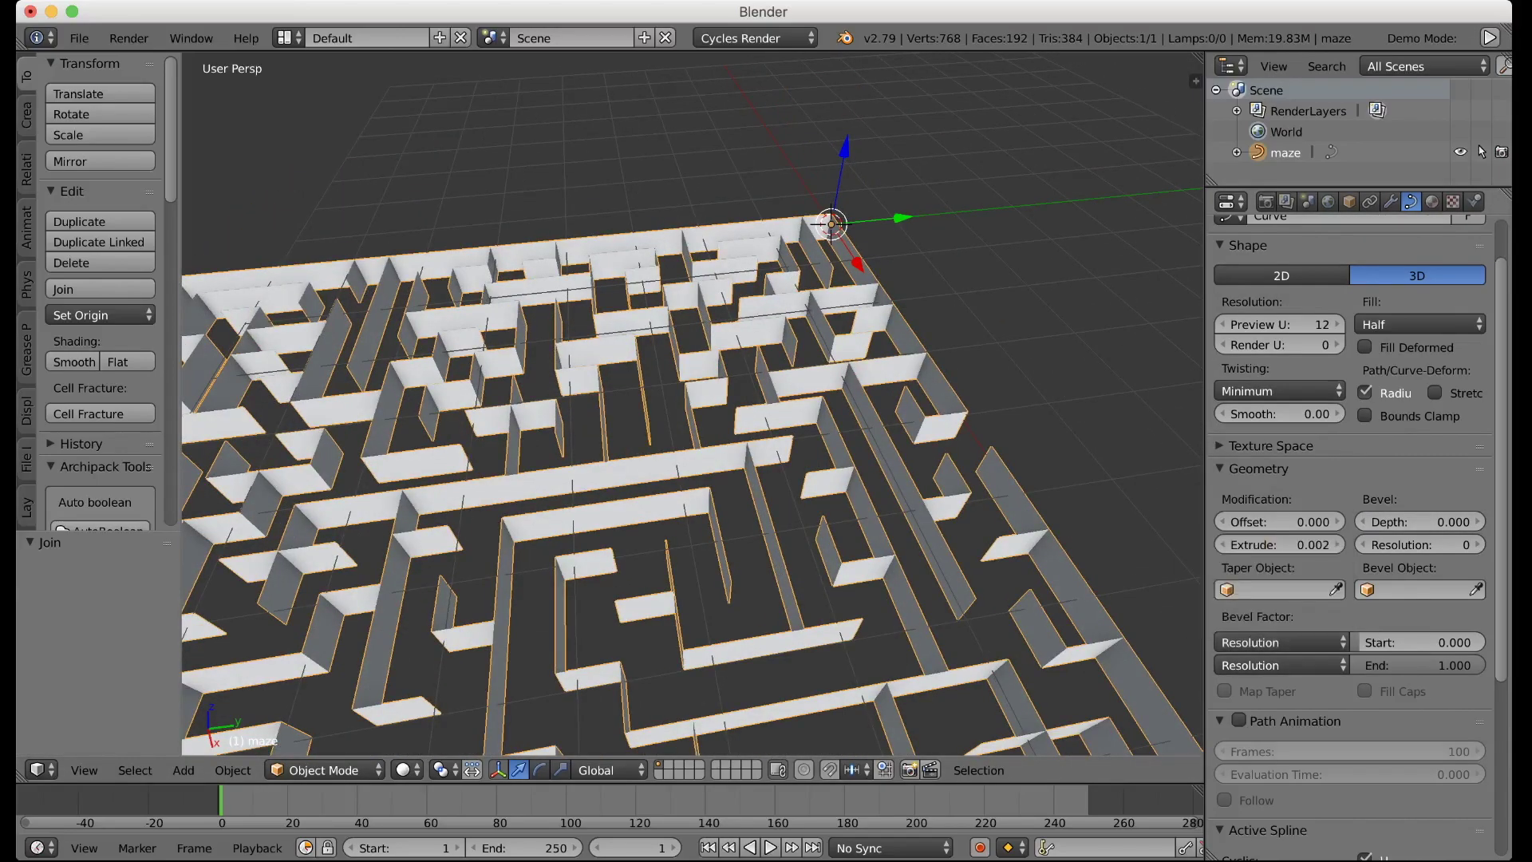
{"action": "scroll", "coordinate": [1350, 535], "scroll_direction": "down", "scroll_amount": 8}
{"action": "scroll", "coordinate": [1350, 534], "scroll_direction": "up", "scroll_amount": 10}
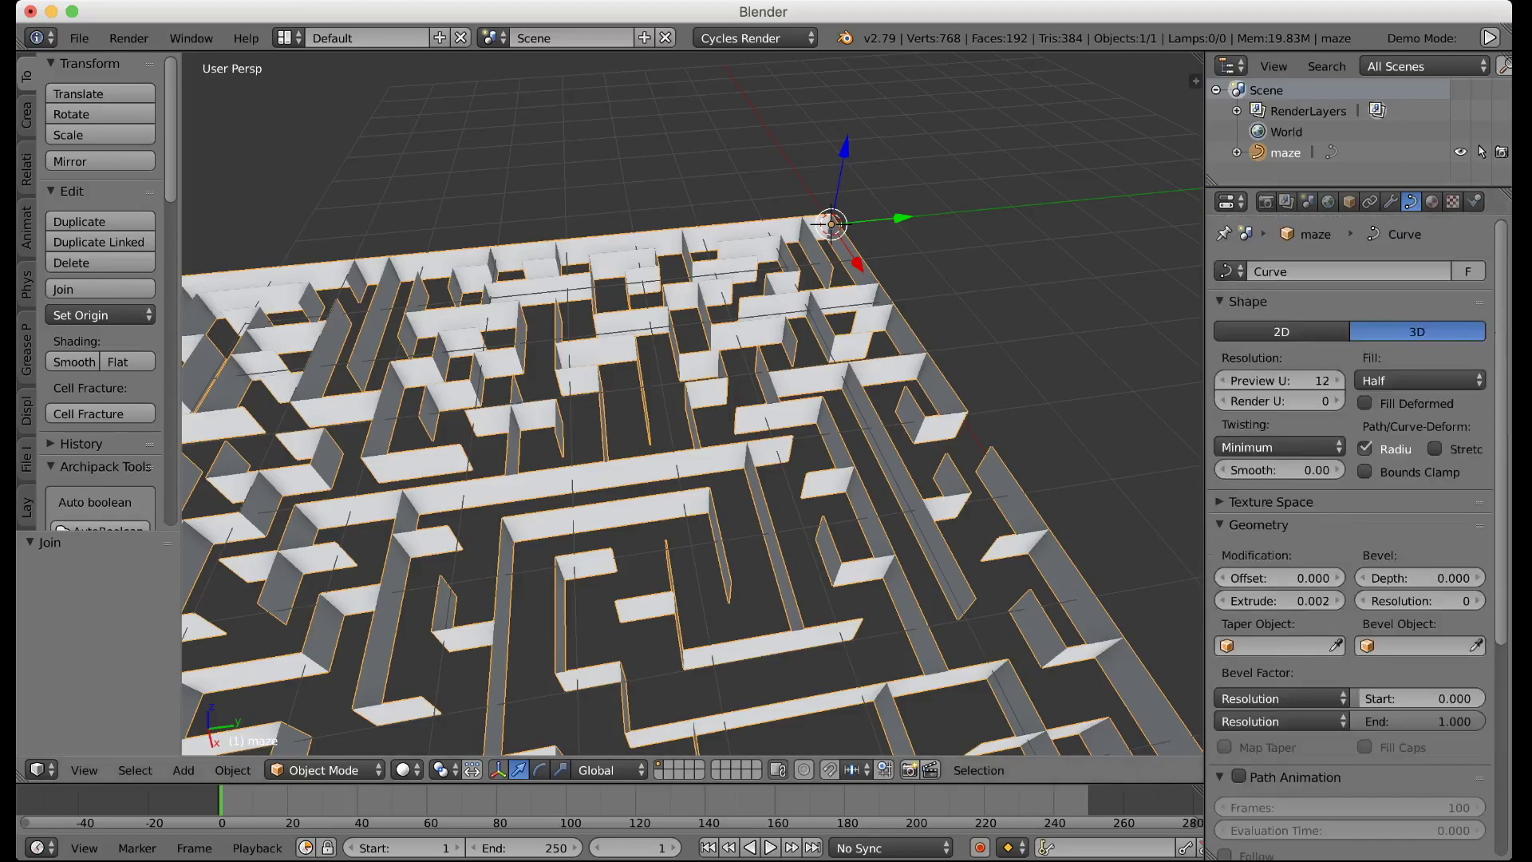
{"action": "scroll", "coordinate": [693, 404], "scroll_direction": "down", "scroll_amount": 4}
{"action": "middle_click_drag", "start_coordinate": [693, 404], "coordinate": [624, 380]}
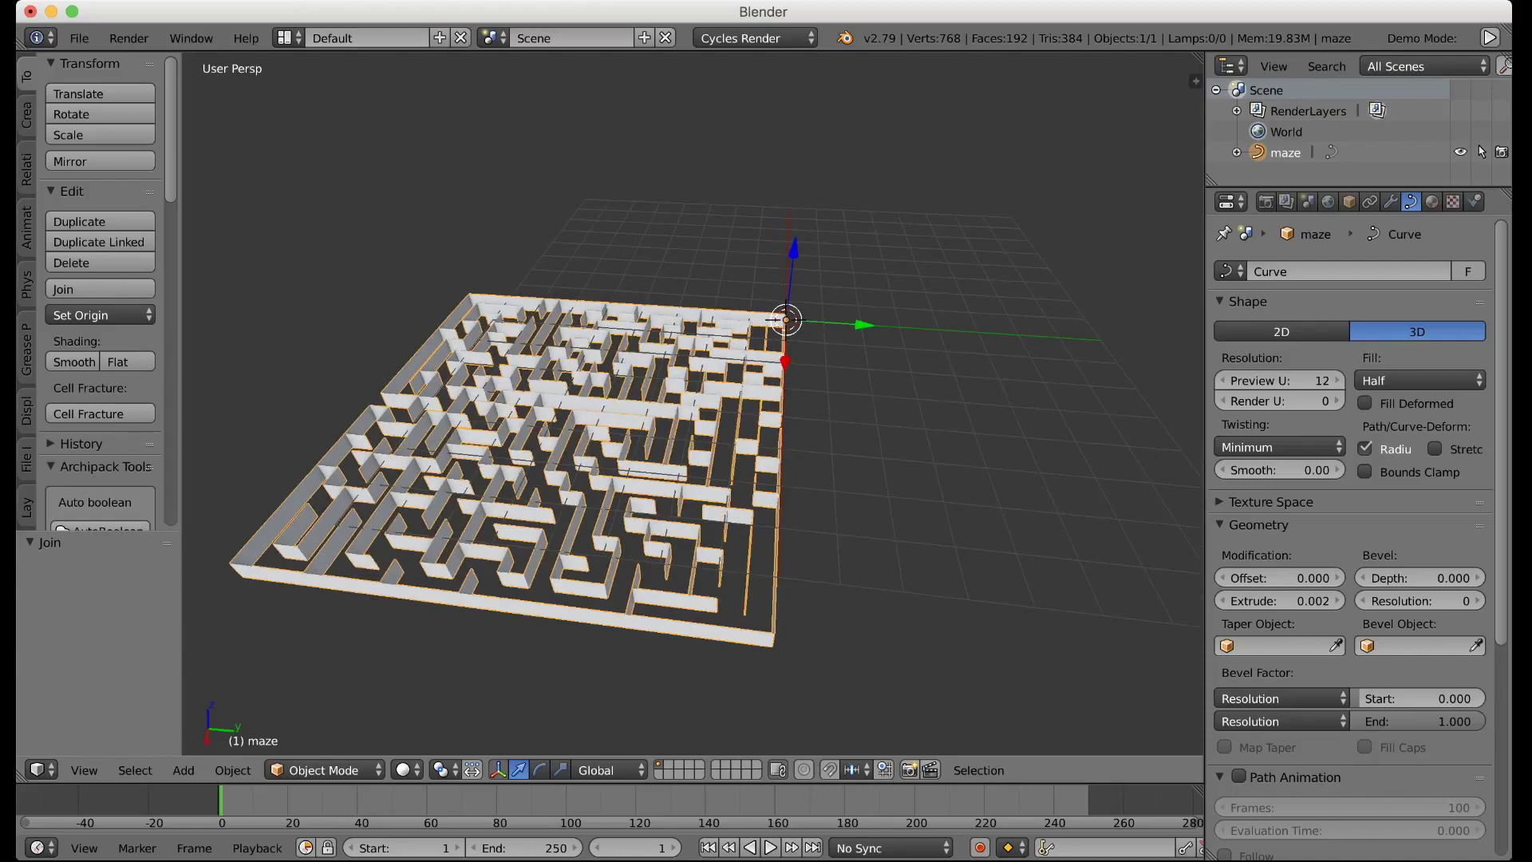
{"action": "key", "text": "alt+c"}
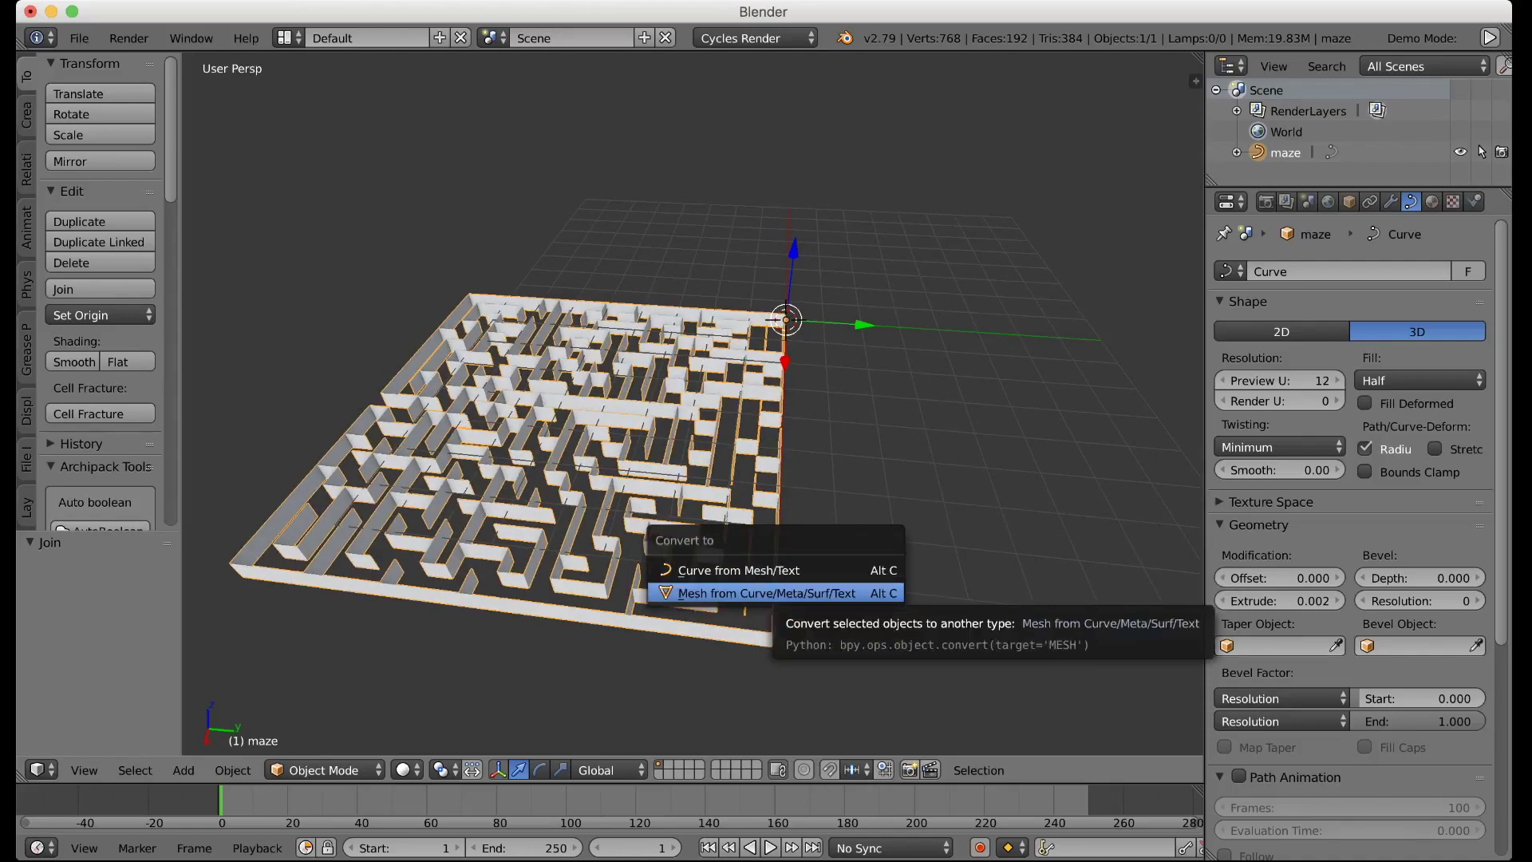
{"action": "left_click", "coordinate": [848, 593]}
{"action": "middle_click_drag", "start_coordinate": [847, 594], "coordinate": [881, 588]}
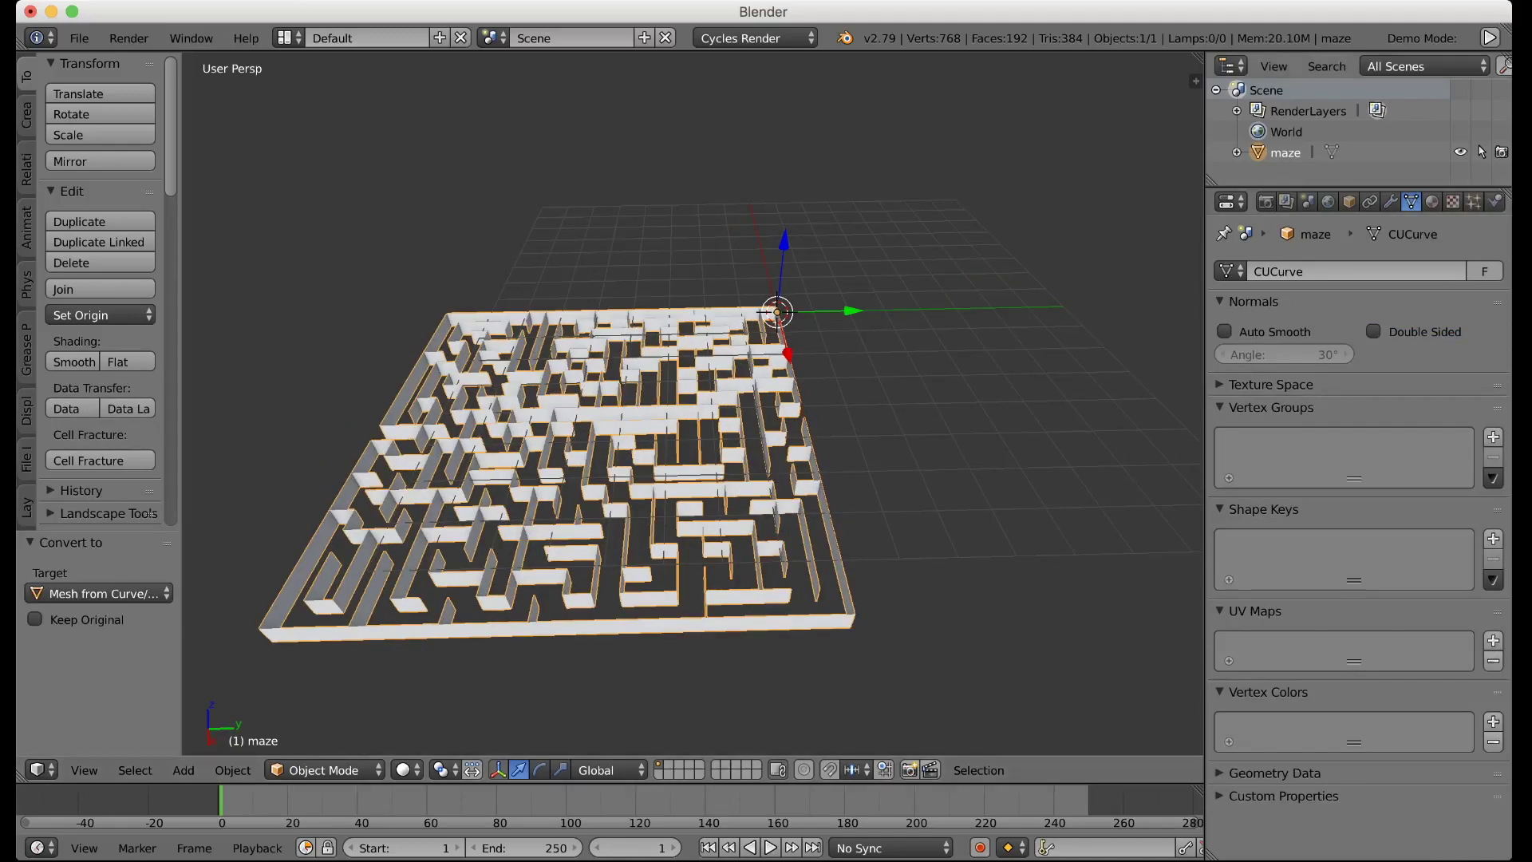
- Snap the 3D cursor to the scene center and move the maze geometry to its origin
{"action": "left_click", "coordinate": [1391, 202]}
{"action": "middle_click_drag", "start_coordinate": [958, 447], "coordinate": [868, 440]}
{"action": "middle_click_drag", "start_coordinate": [798, 475], "coordinate": [830, 471]}
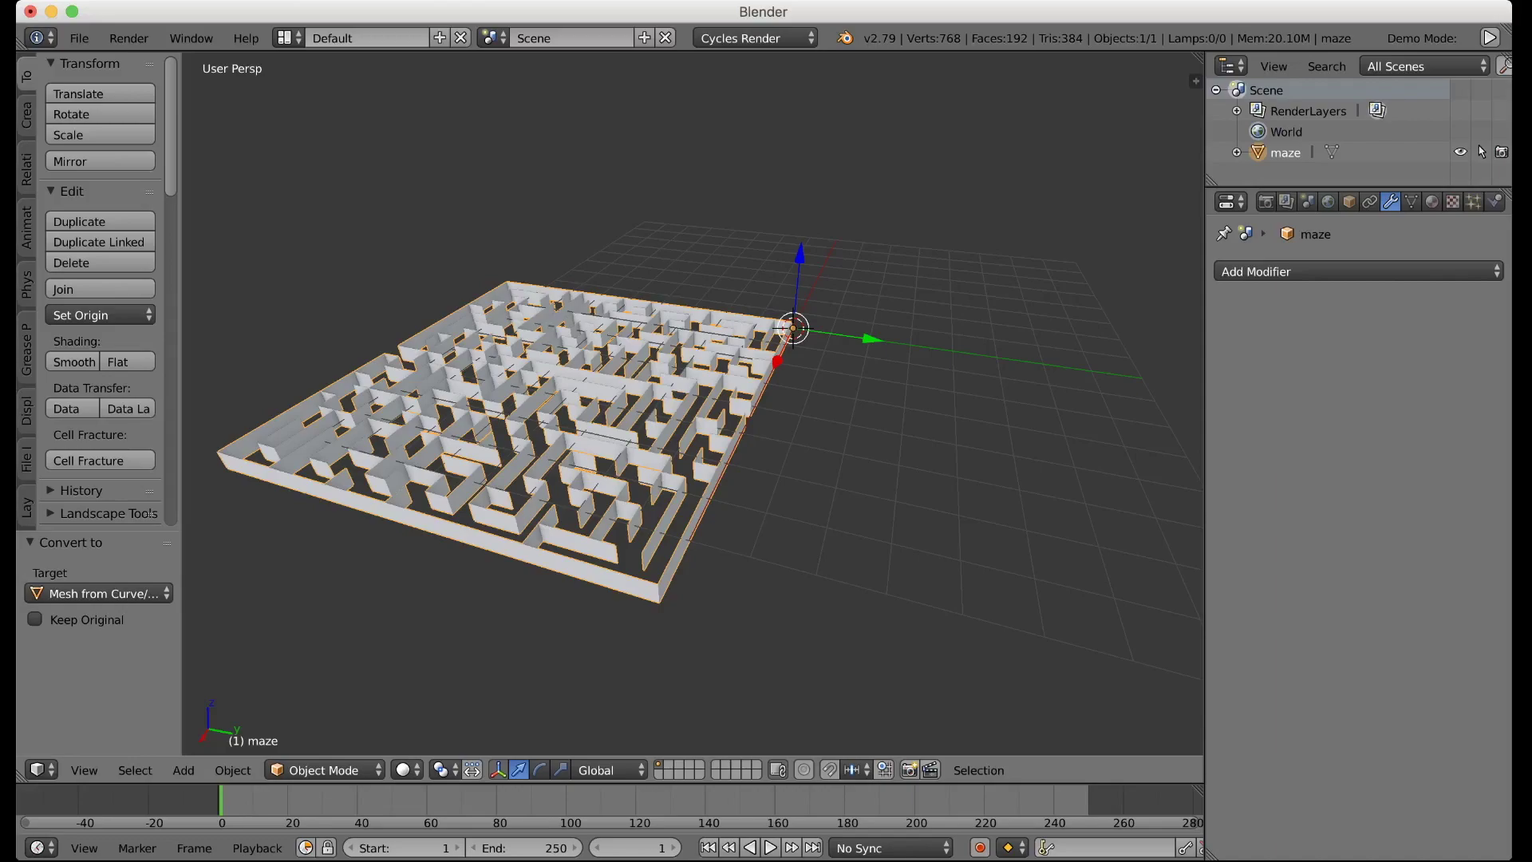
{"action": "key", "text": "shift+s"}
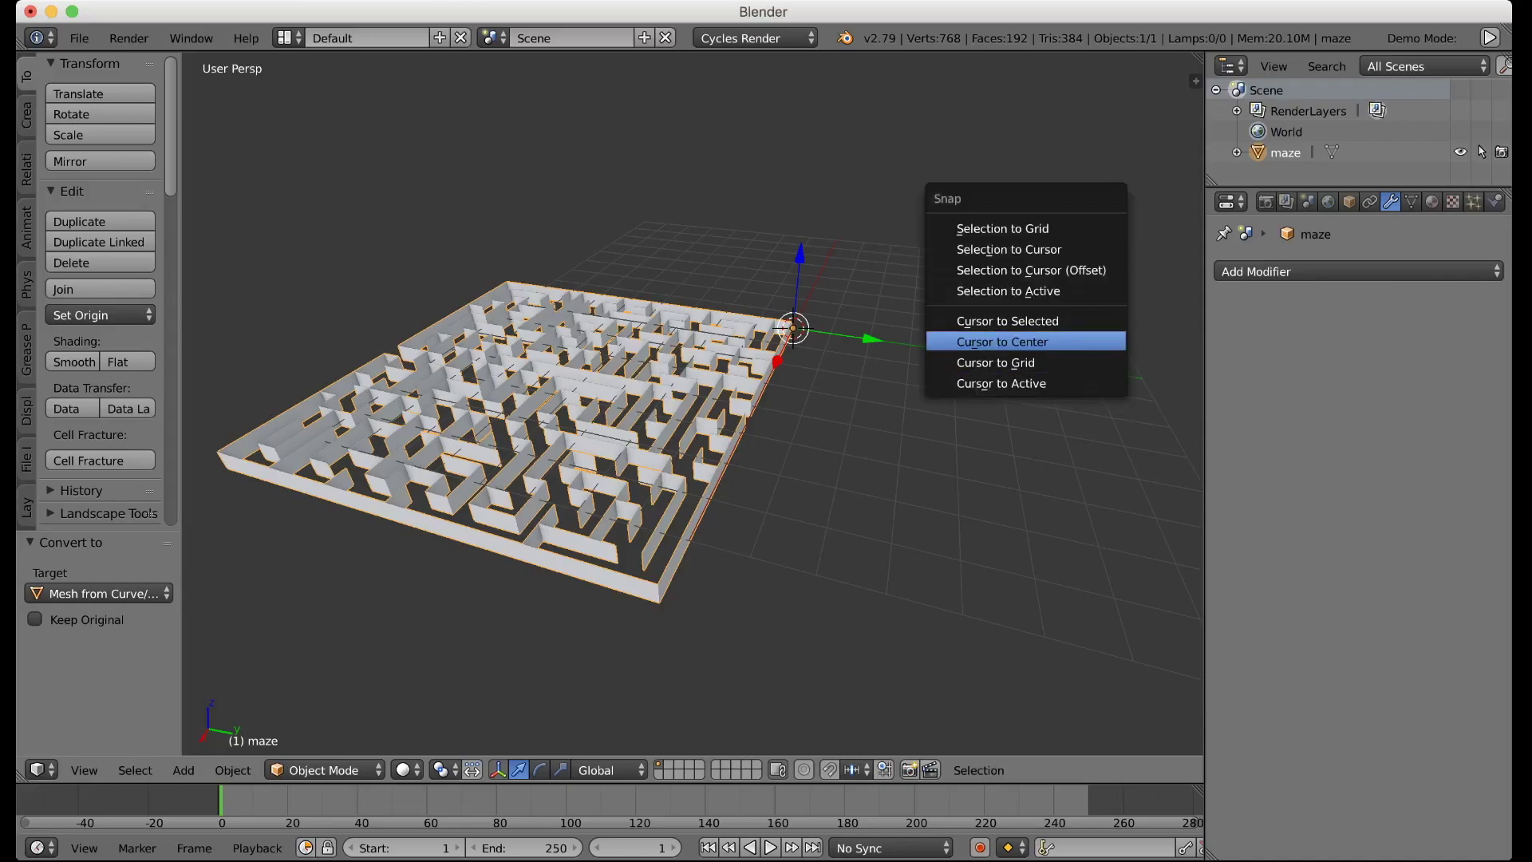
{"action": "left_click", "coordinate": [1030, 339]}
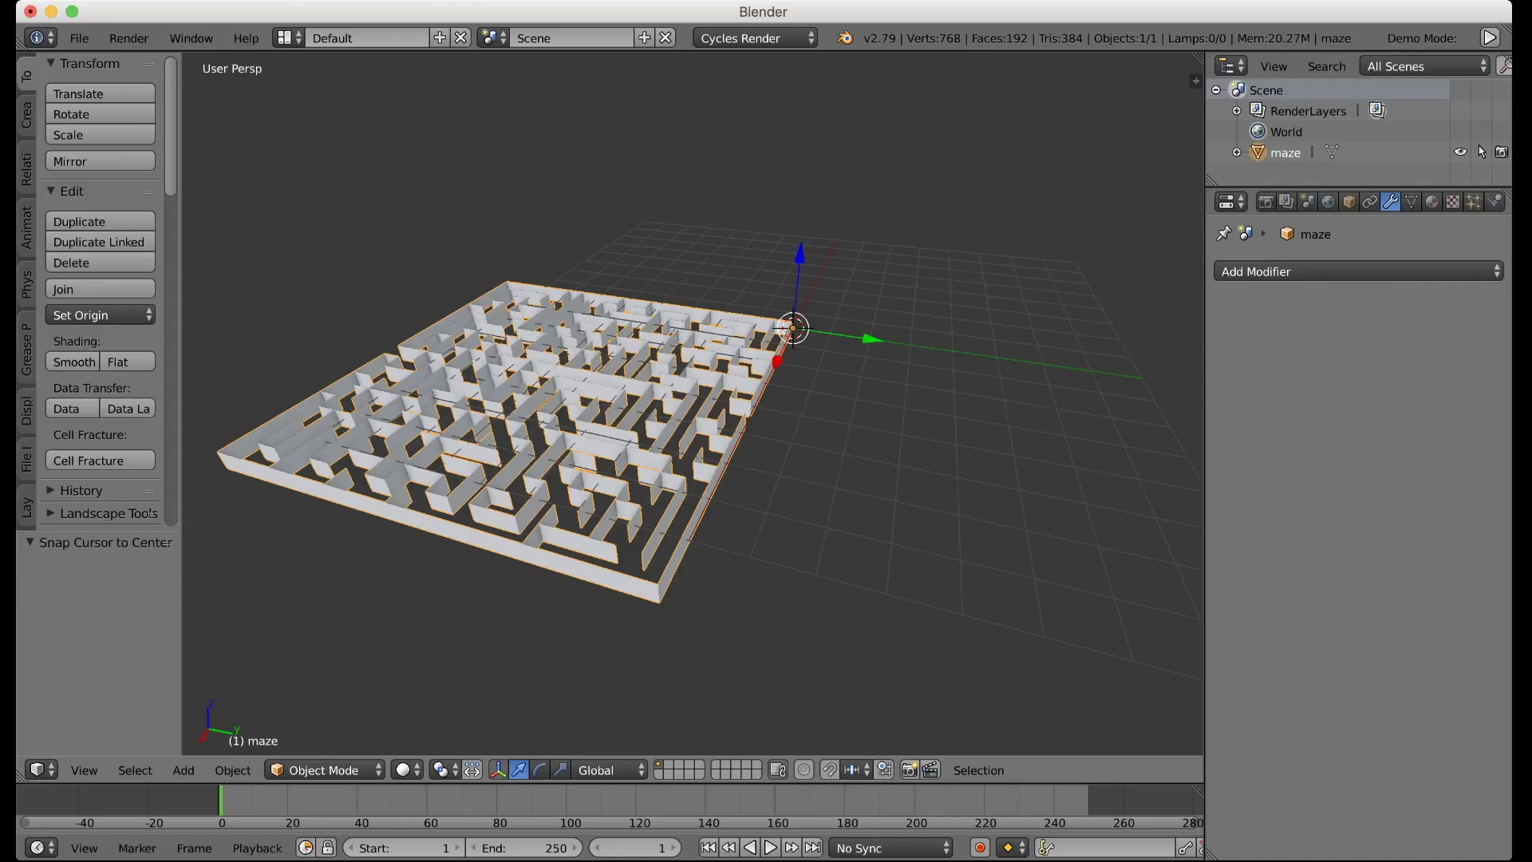
{"action": "key", "text": "shift+ctrl+alt+c"}
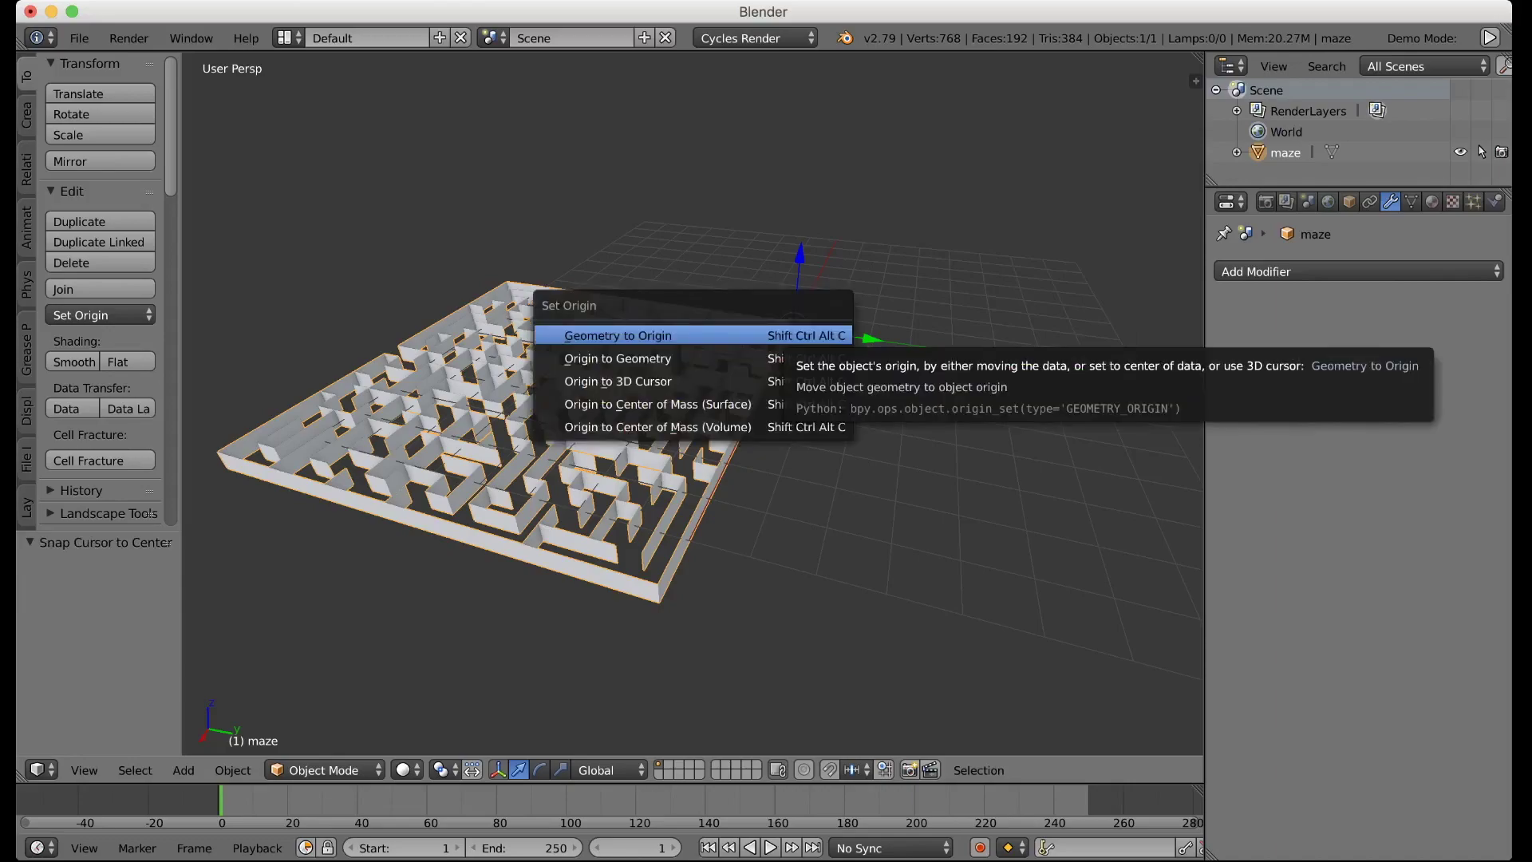
{"action": "key", "text": "Return"}
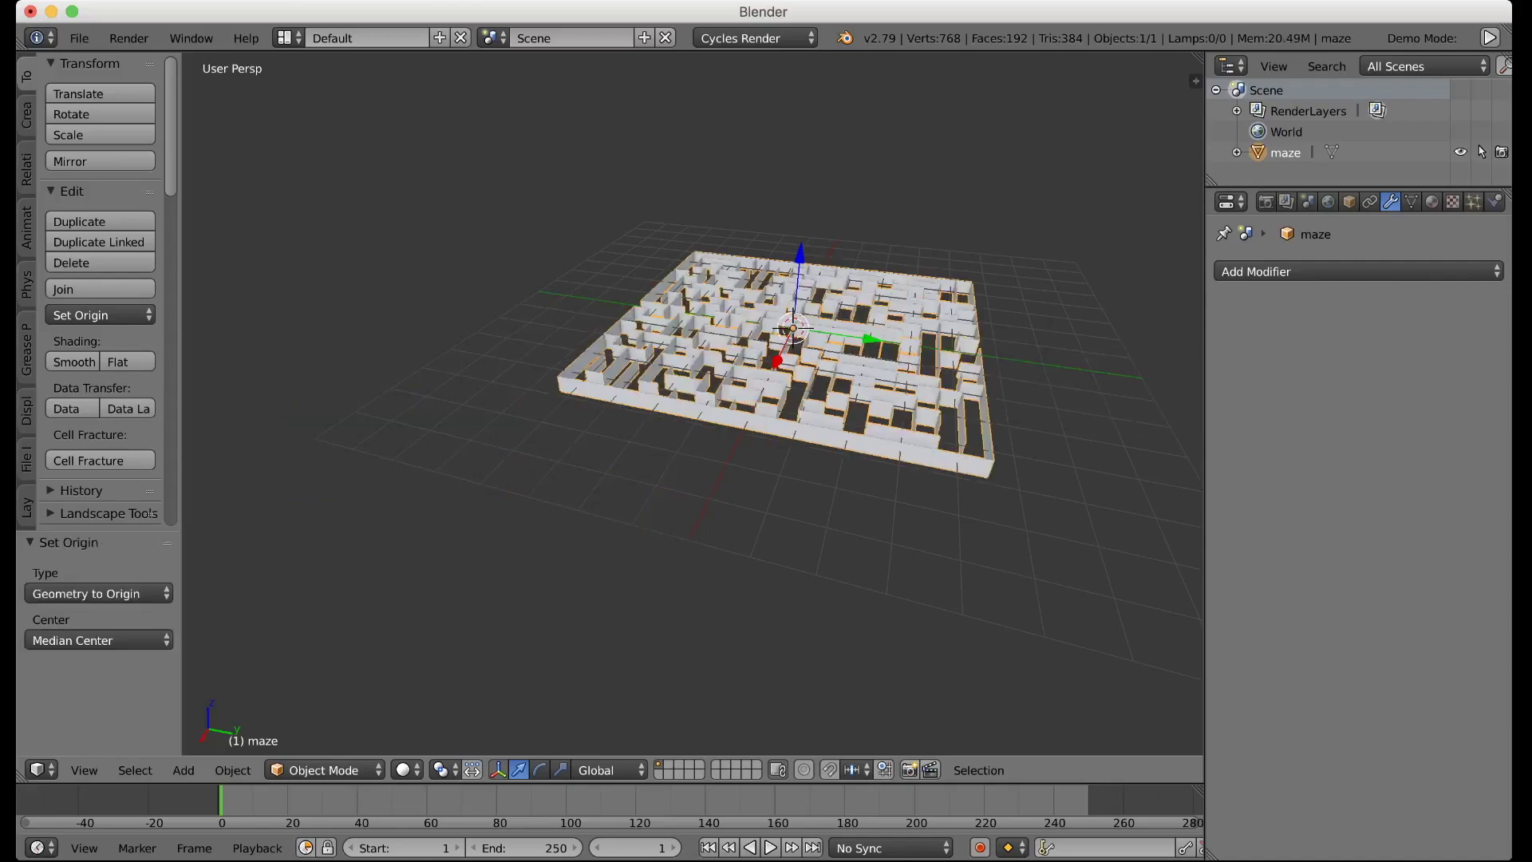
- In front orthographic view, move the entire maze mesh up 0.2 along global Z so its base sits on the ground line
{"action": "middle_click_drag", "start_coordinate": [790, 399], "coordinate": [822, 347]}
{"action": "left_click", "coordinate": [84, 770]}
{"action": "left_click", "coordinate": [120, 624]}
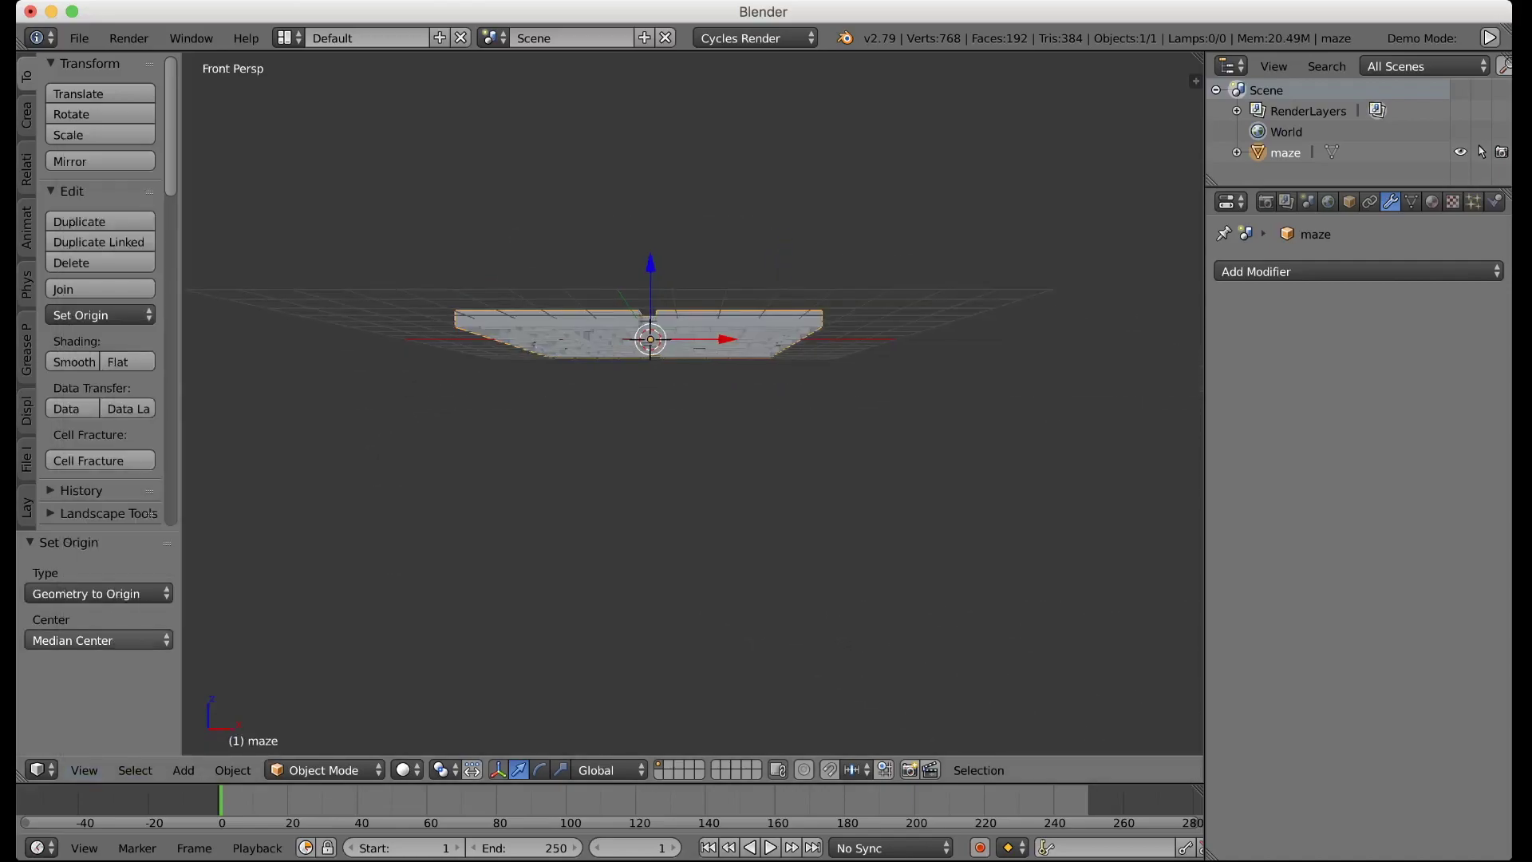
{"action": "left_click", "coordinate": [84, 770]}
{"action": "left_click", "coordinate": [144, 518]}
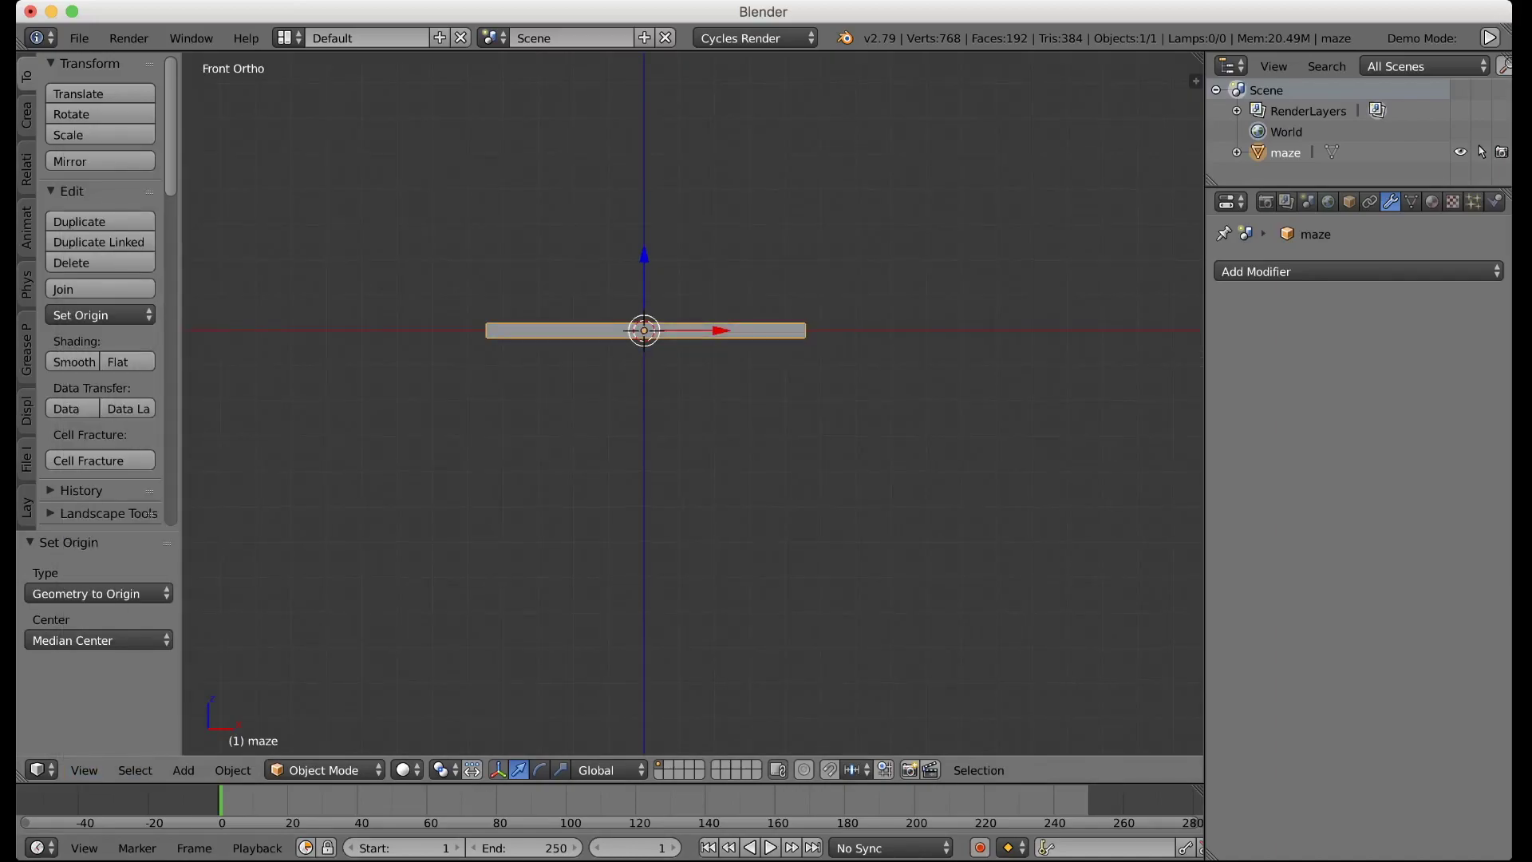
{"action": "middle_click_drag", "start_coordinate": [693, 344], "coordinate": [693, 436], "text": "shift"}
{"action": "scroll", "coordinate": [693, 436], "scroll_direction": "up", "scroll_amount": 9}
{"action": "middle_click_drag", "start_coordinate": [559, 437], "coordinate": [843, 396], "text": "shift"}
{"action": "scroll", "coordinate": [692, 403], "scroll_direction": "down", "scroll_amount": 2}
{"action": "middle_click_drag", "start_coordinate": [639, 423], "coordinate": [965, 433], "text": "shift"}
{"action": "scroll", "coordinate": [693, 403], "scroll_direction": "up", "scroll_amount": 4}
{"action": "scroll", "coordinate": [692, 404], "scroll_direction": "up", "scroll_amount": 6}
{"action": "middle_click_drag", "start_coordinate": [693, 447], "coordinate": [894, 316], "text": "shift"}
{"action": "middle_click_drag", "start_coordinate": [692, 403], "coordinate": [687, 421]}
{"action": "left_click", "coordinate": [84, 770]}
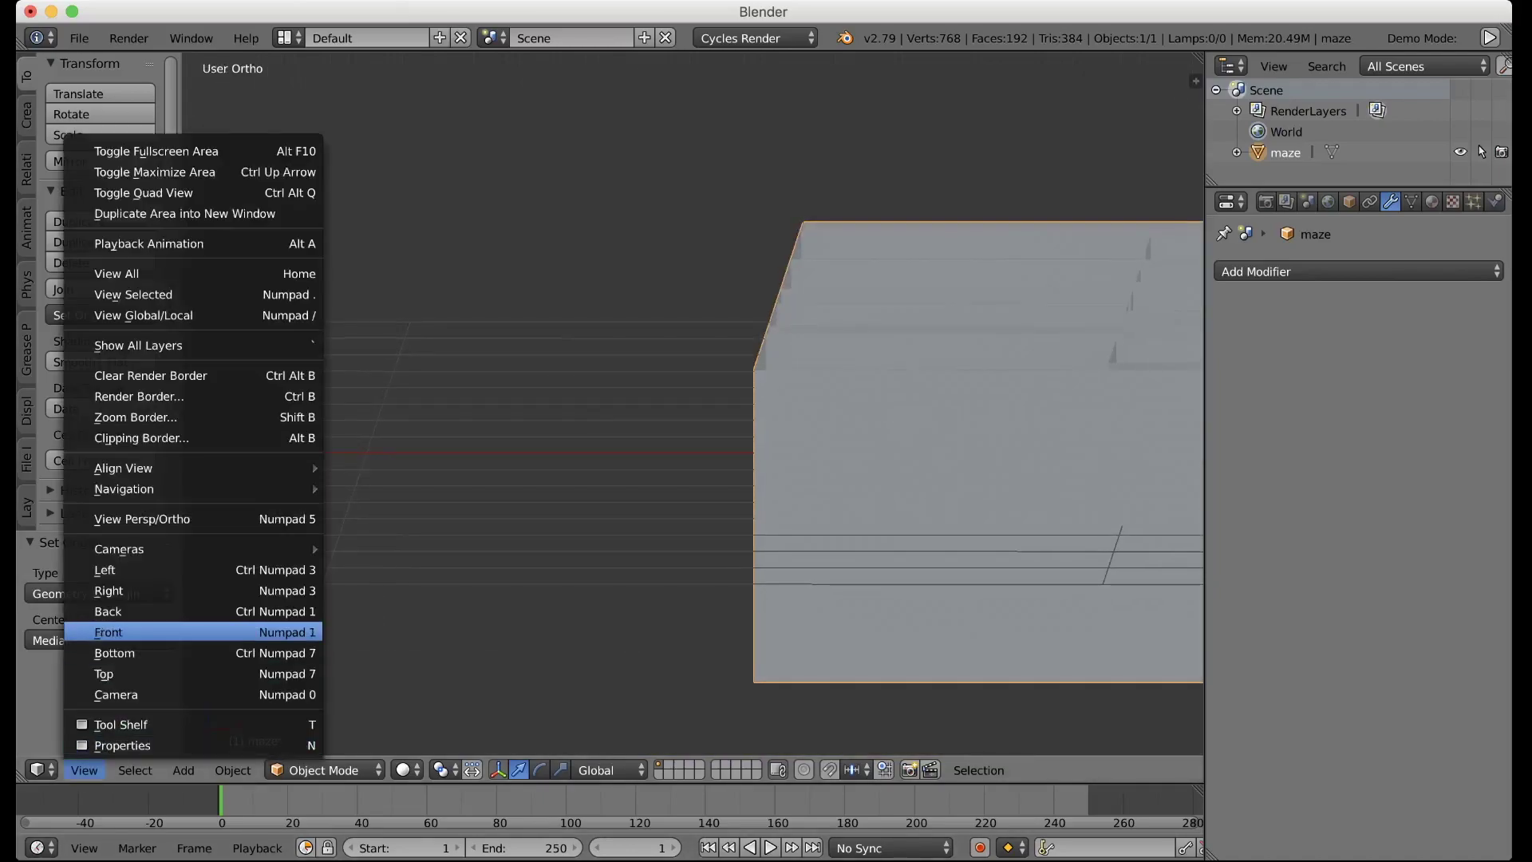
{"action": "left_click", "coordinate": [108, 632]}
{"action": "scroll", "coordinate": [692, 403], "scroll_direction": "down", "scroll_amount": 2}
{"action": "scroll", "coordinate": [692, 403], "scroll_direction": "down", "scroll_amount": 3}
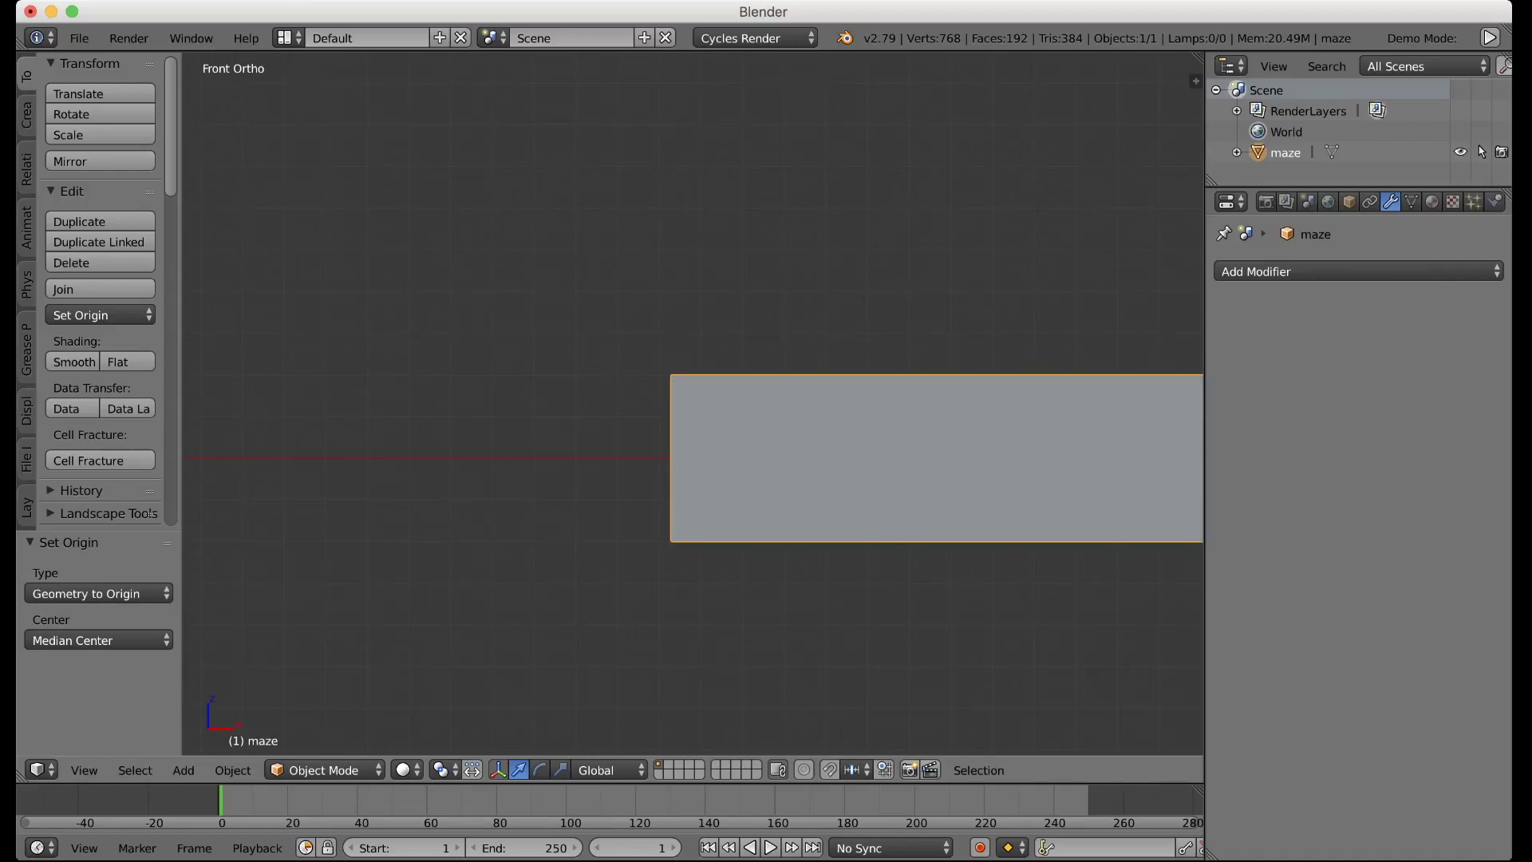
{"action": "key", "text": "Tab"}
{"action": "key", "text": "a"}
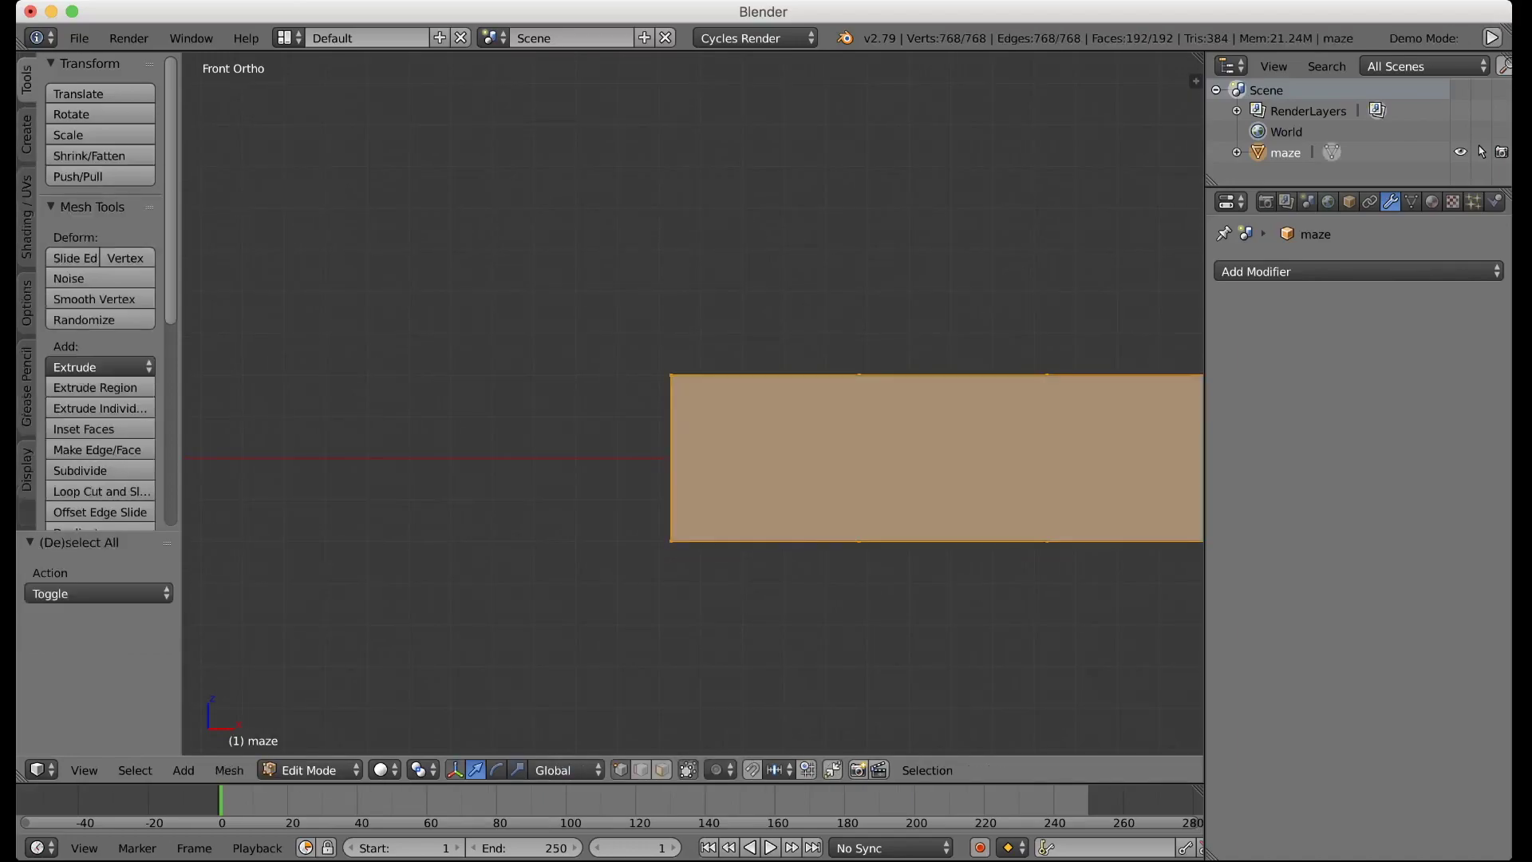
{"action": "key", "text": "g"}
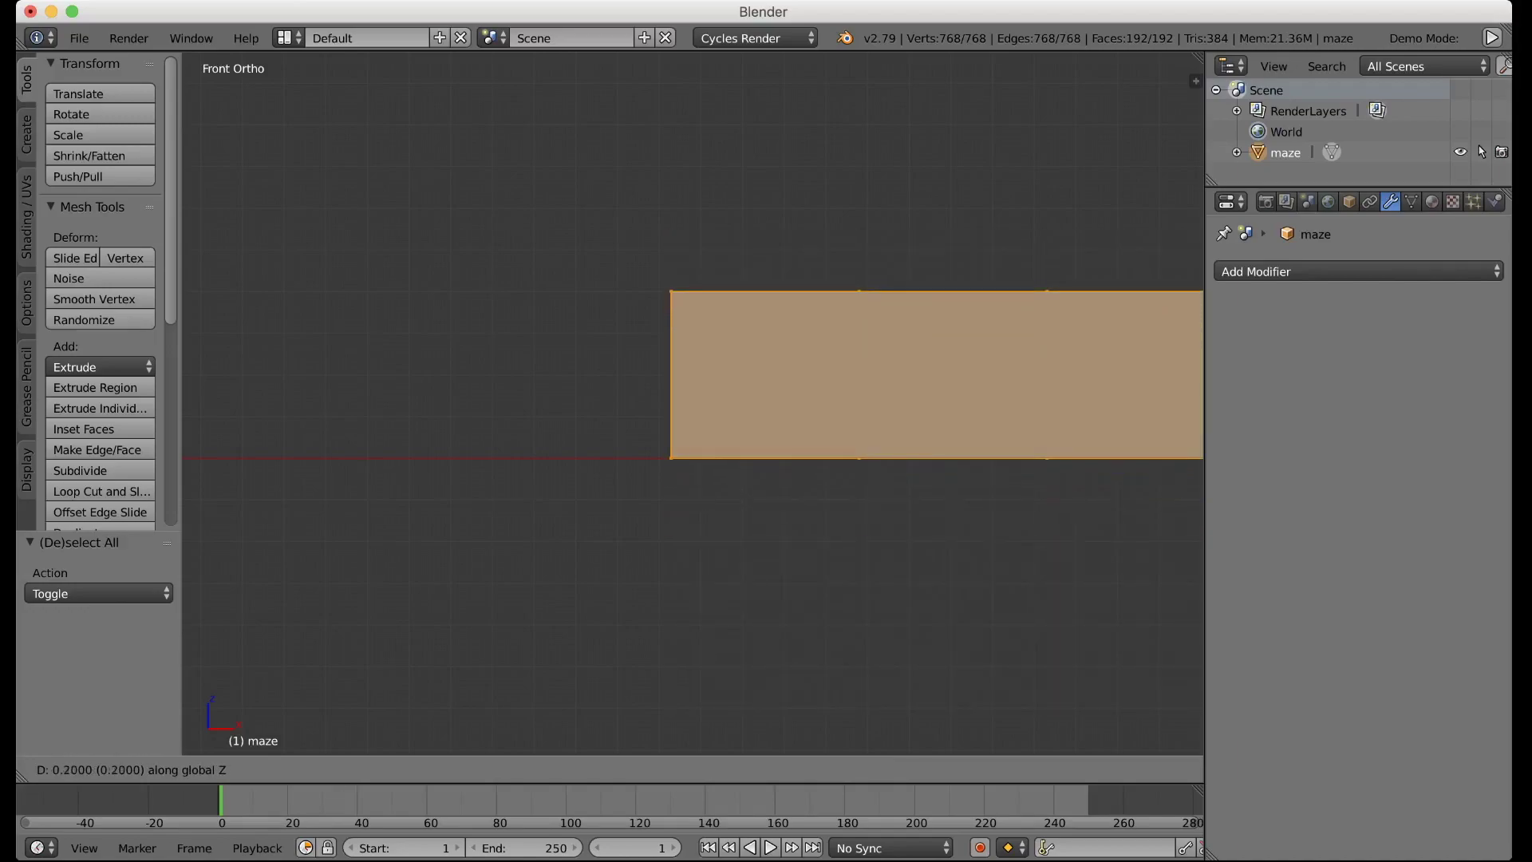
{"action": "key", "text": "Return"}
{"action": "scroll", "coordinate": [693, 405], "scroll_direction": "up", "scroll_amount": 5}
{"action": "scroll", "coordinate": [692, 405], "scroll_direction": "up", "scroll_amount": 4}
{"action": "middle_click_drag", "start_coordinate": [693, 405], "coordinate": [903, 333], "text": "shift"}
{"action": "scroll", "coordinate": [693, 404], "scroll_direction": "down", "scroll_amount": 4}
{"action": "scroll", "coordinate": [693, 404], "scroll_direction": "down", "scroll_amount": 10}
{"action": "key", "text": "Tab"}
- Examine the raised maze in perspective and show all of it in top orthographic view
{"action": "middle_click_drag", "start_coordinate": [693, 405], "coordinate": [693, 513]}
{"action": "middle_click_drag", "start_coordinate": [693, 404], "coordinate": [243, 584], "text": "shift"}
{"action": "scroll", "coordinate": [692, 404], "scroll_direction": "down", "scroll_amount": 4}
{"action": "scroll", "coordinate": [692, 405], "scroll_direction": "down", "scroll_amount": 3}
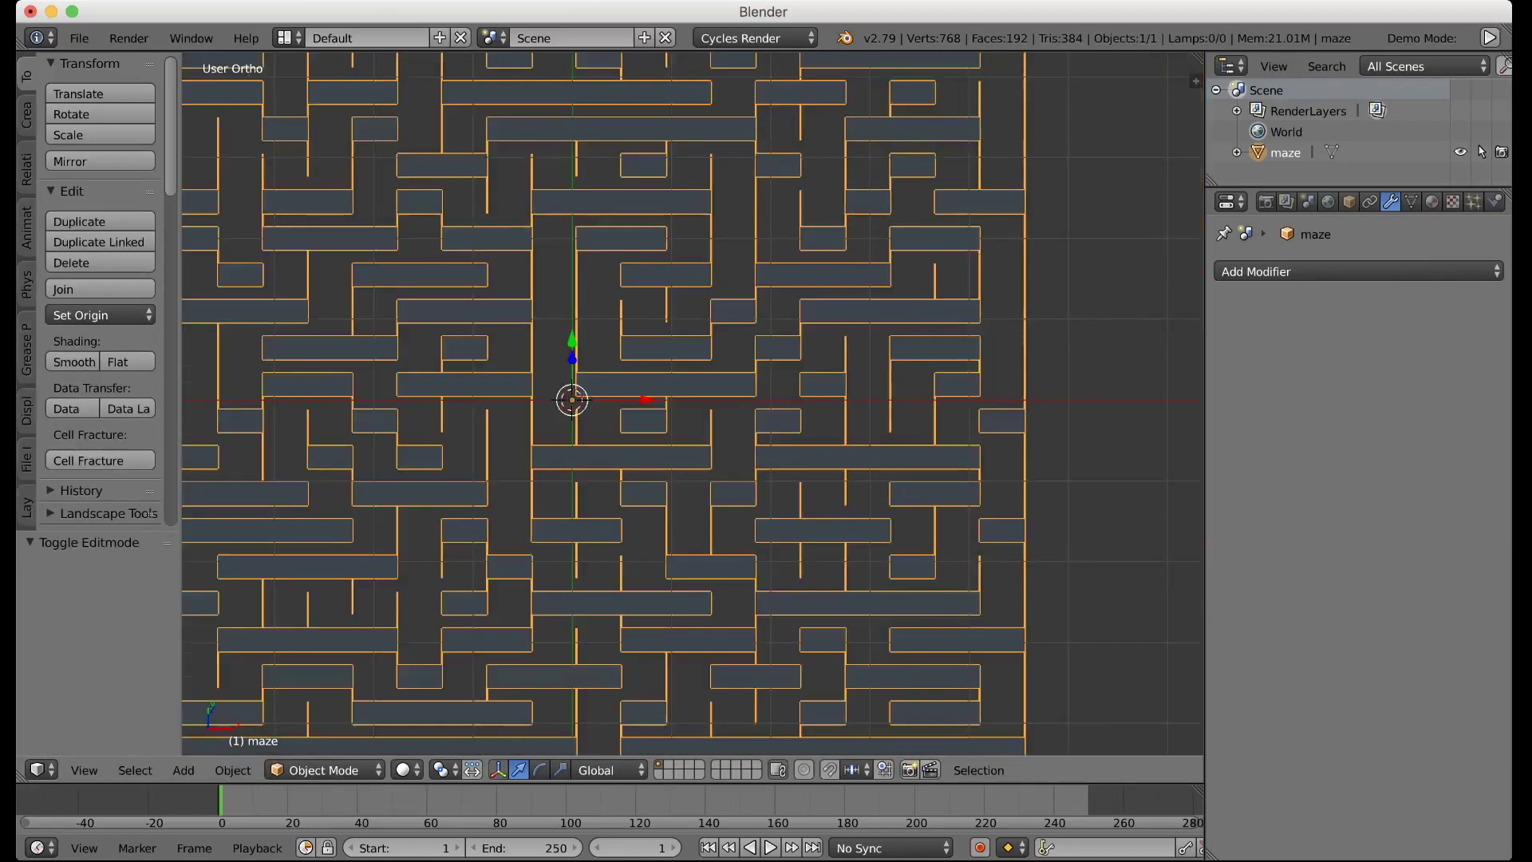
{"action": "left_click", "coordinate": [84, 771]}
{"action": "left_click", "coordinate": [144, 518]}
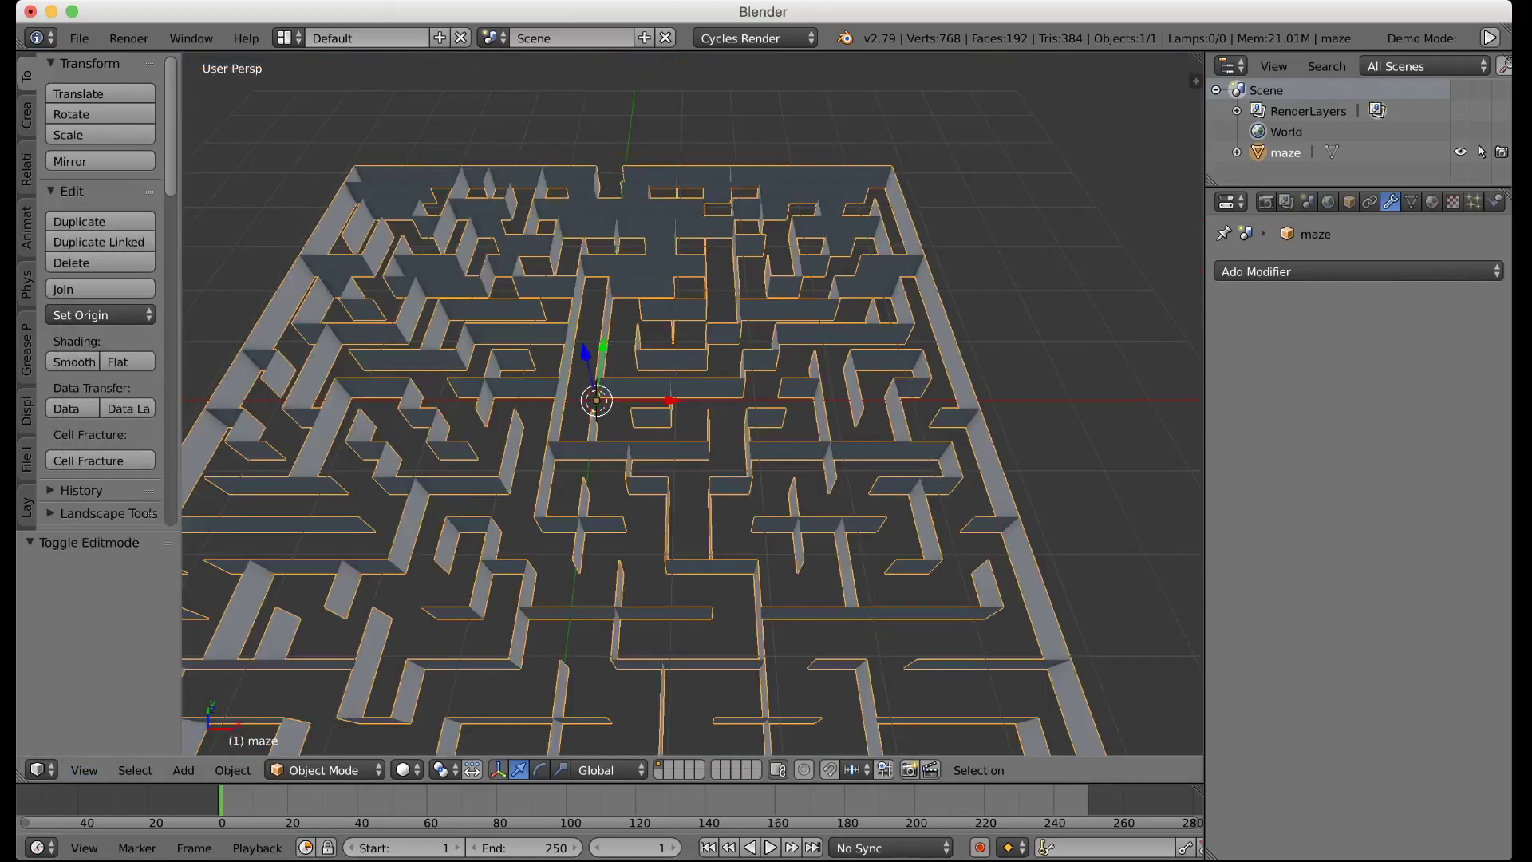
{"action": "scroll", "coordinate": [692, 405], "scroll_direction": "down", "scroll_amount": 4}
{"action": "left_click", "coordinate": [84, 770]}
{"action": "left_click", "coordinate": [119, 693]}
{"action": "left_click", "coordinate": [84, 770]}
{"action": "left_click", "coordinate": [144, 518]}
{"action": "middle_click_drag", "start_coordinate": [693, 404], "coordinate": [807, 488], "text": "shift"}
{"action": "middle_click_drag", "start_coordinate": [693, 404], "coordinate": [687, 398]}
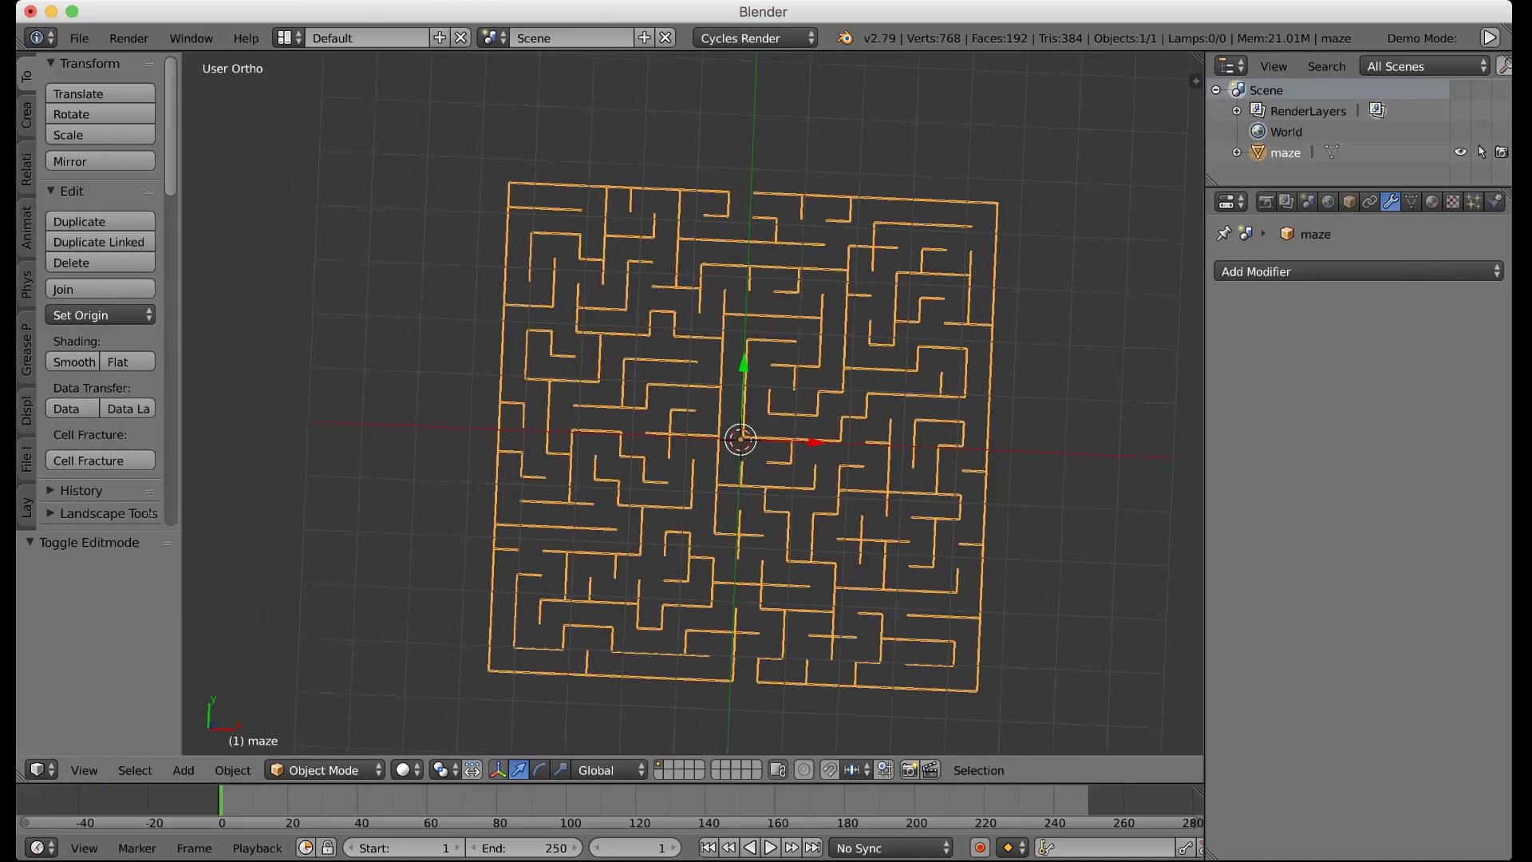
{"action": "left_click", "coordinate": [84, 770]}
{"action": "left_click", "coordinate": [119, 652]}
{"action": "left_click", "coordinate": [84, 770]}
{"action": "left_click", "coordinate": [119, 692]}
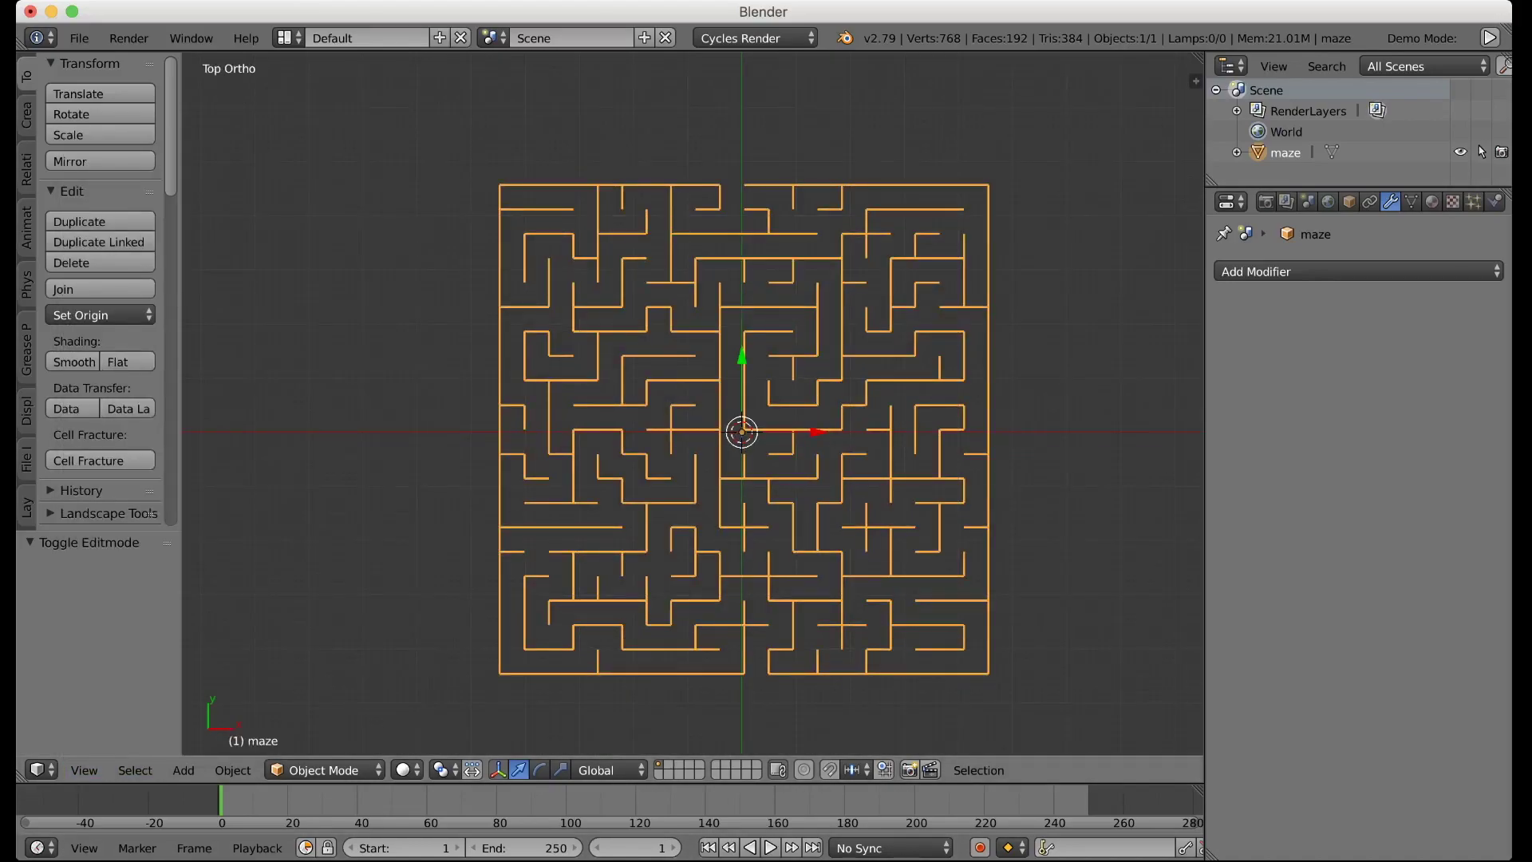
- Select all vertices of the maze mesh in Edit Mode and remove the doubles
{"action": "key", "text": "Tab"}
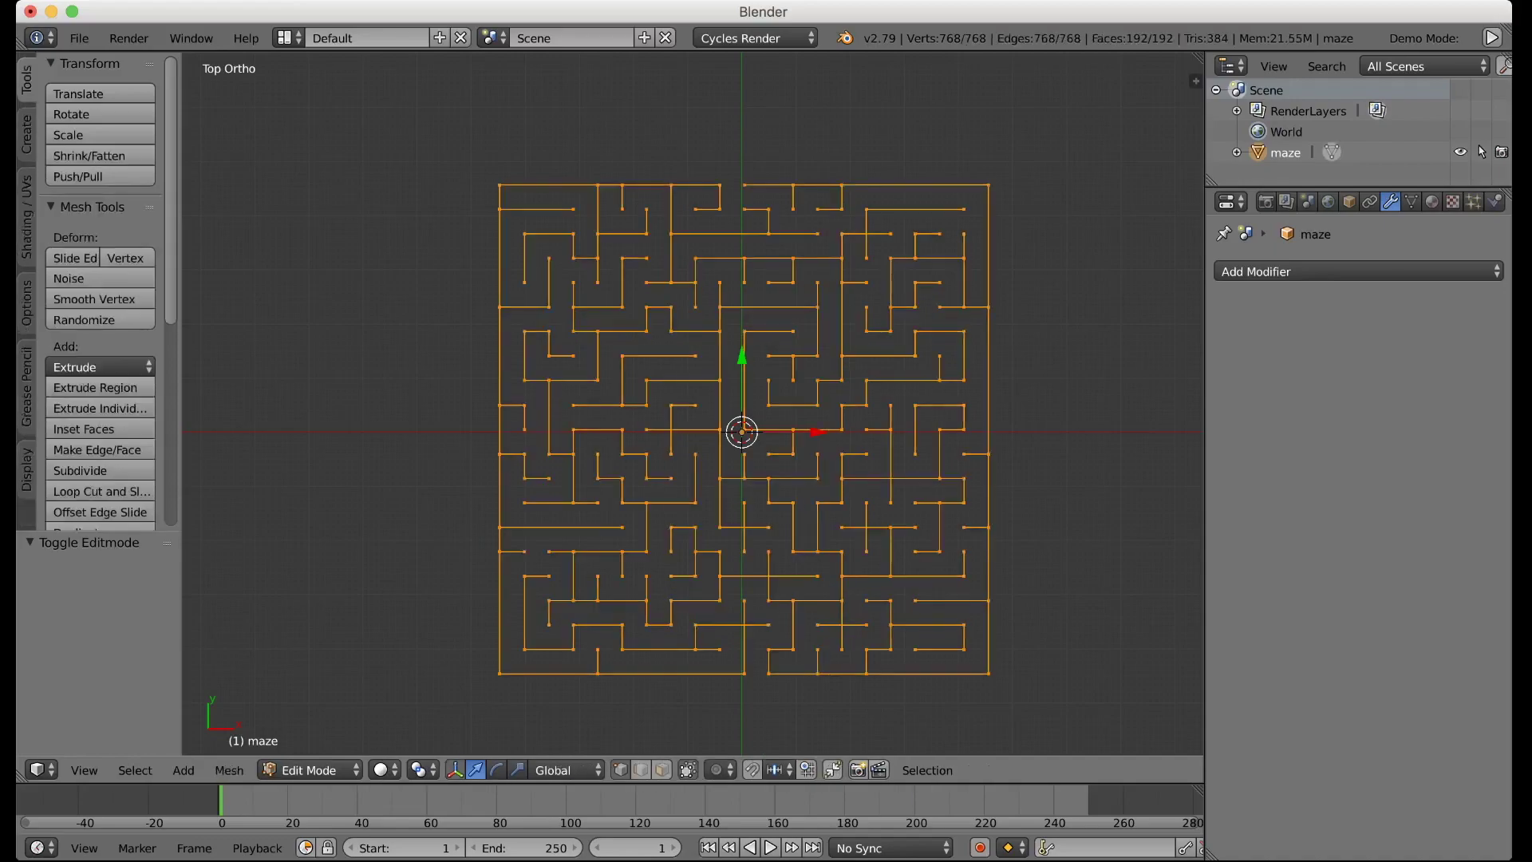
{"action": "key", "text": "a"}
{"action": "key", "text": "a"}
{"action": "key", "text": "a"}
{"action": "key", "text": "a"}
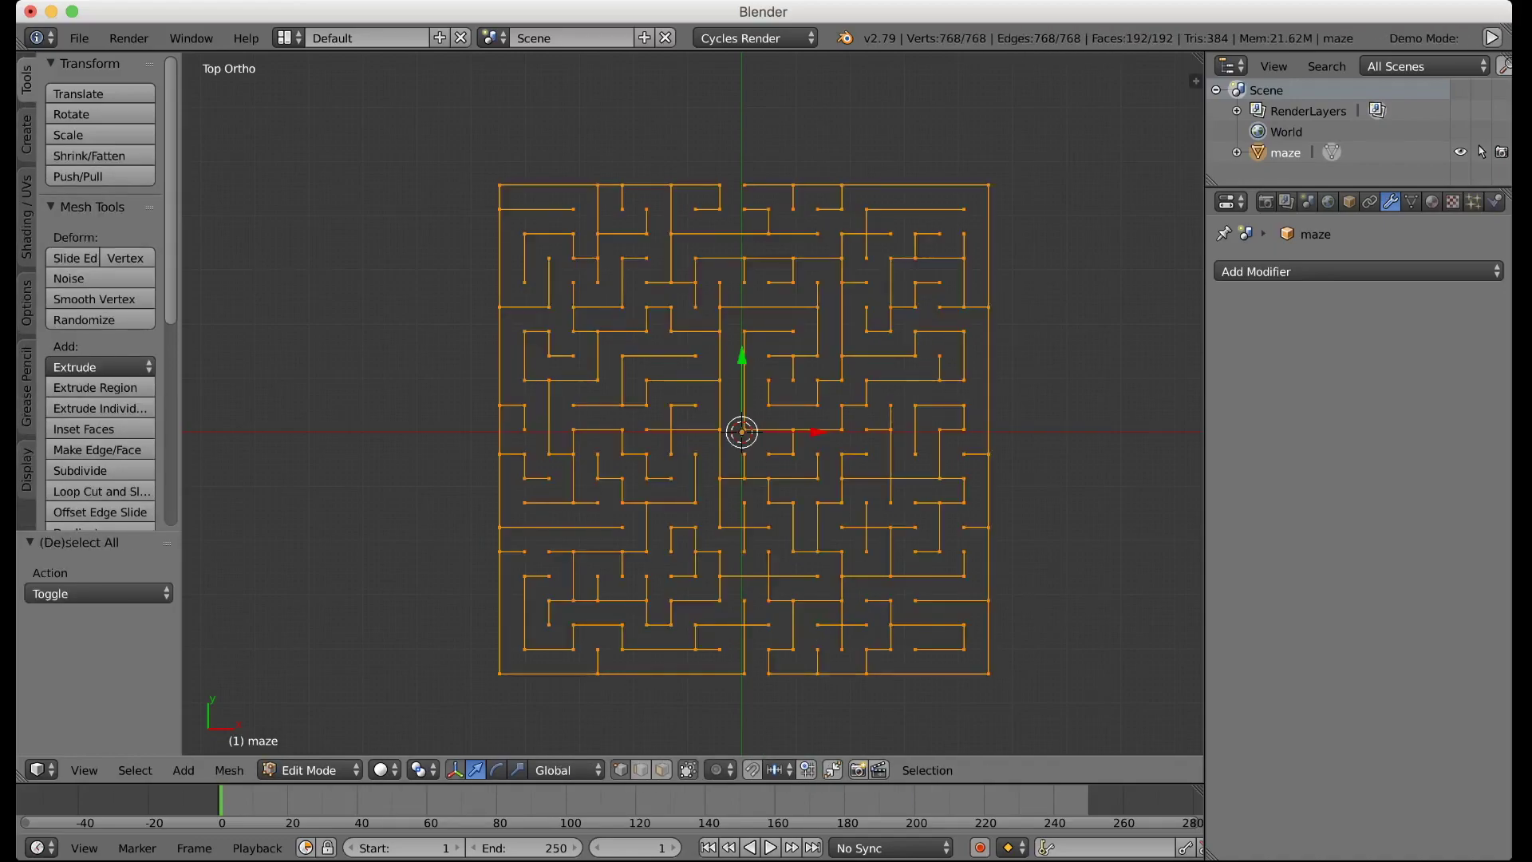
{"action": "scroll", "coordinate": [99, 319], "scroll_direction": "down", "scroll_amount": 10}
{"action": "left_click", "coordinate": [99, 345]}
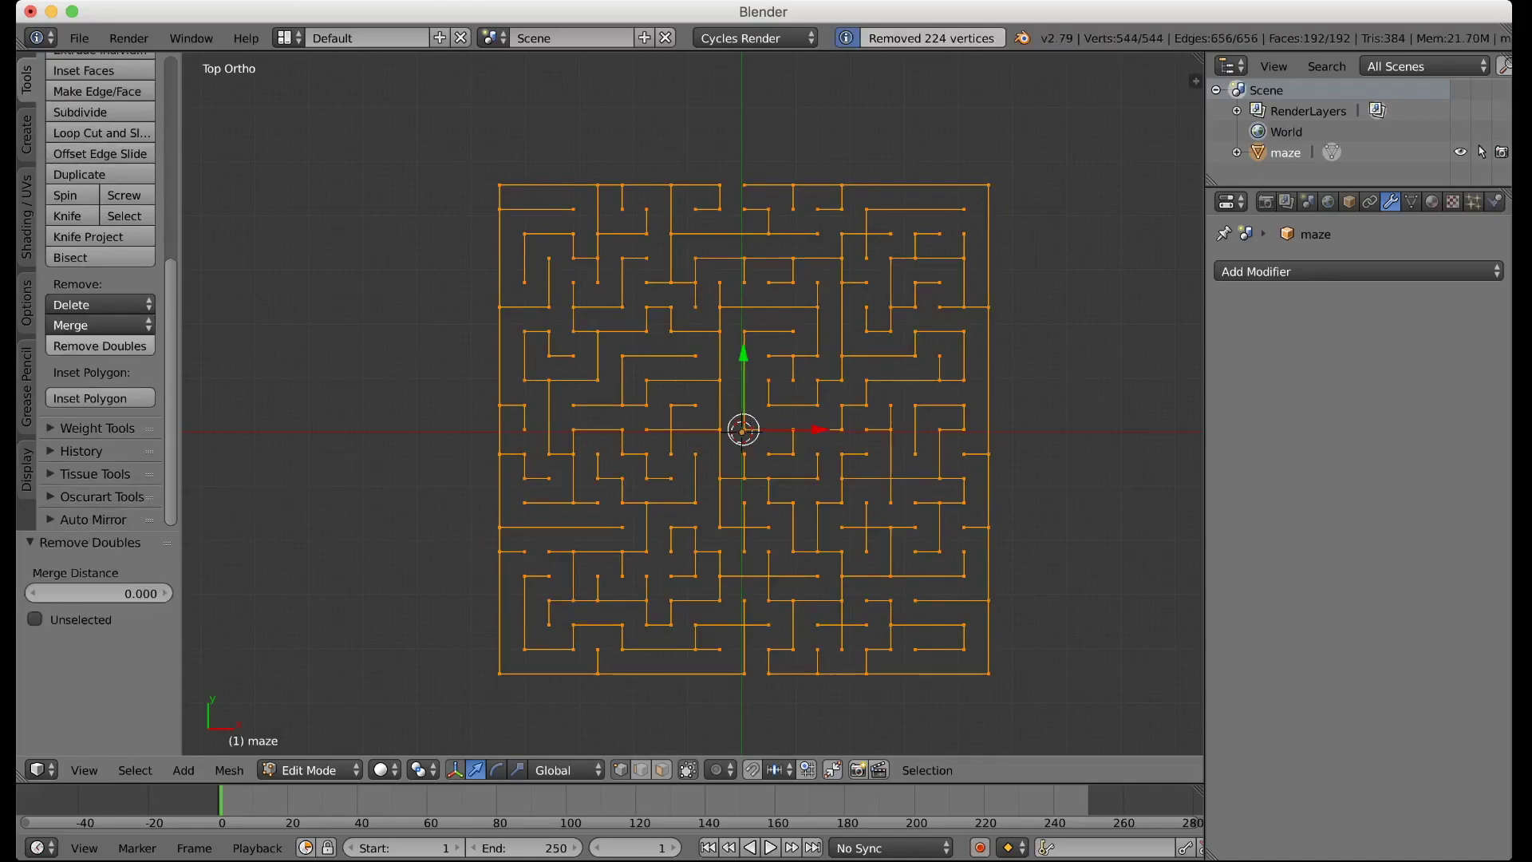
- In top orthographic view, add a plane to the maze mesh and scale it 4.5 times to cover the maze's footprint
{"action": "middle_click_drag", "start_coordinate": [686, 479], "coordinate": [634, 367]}
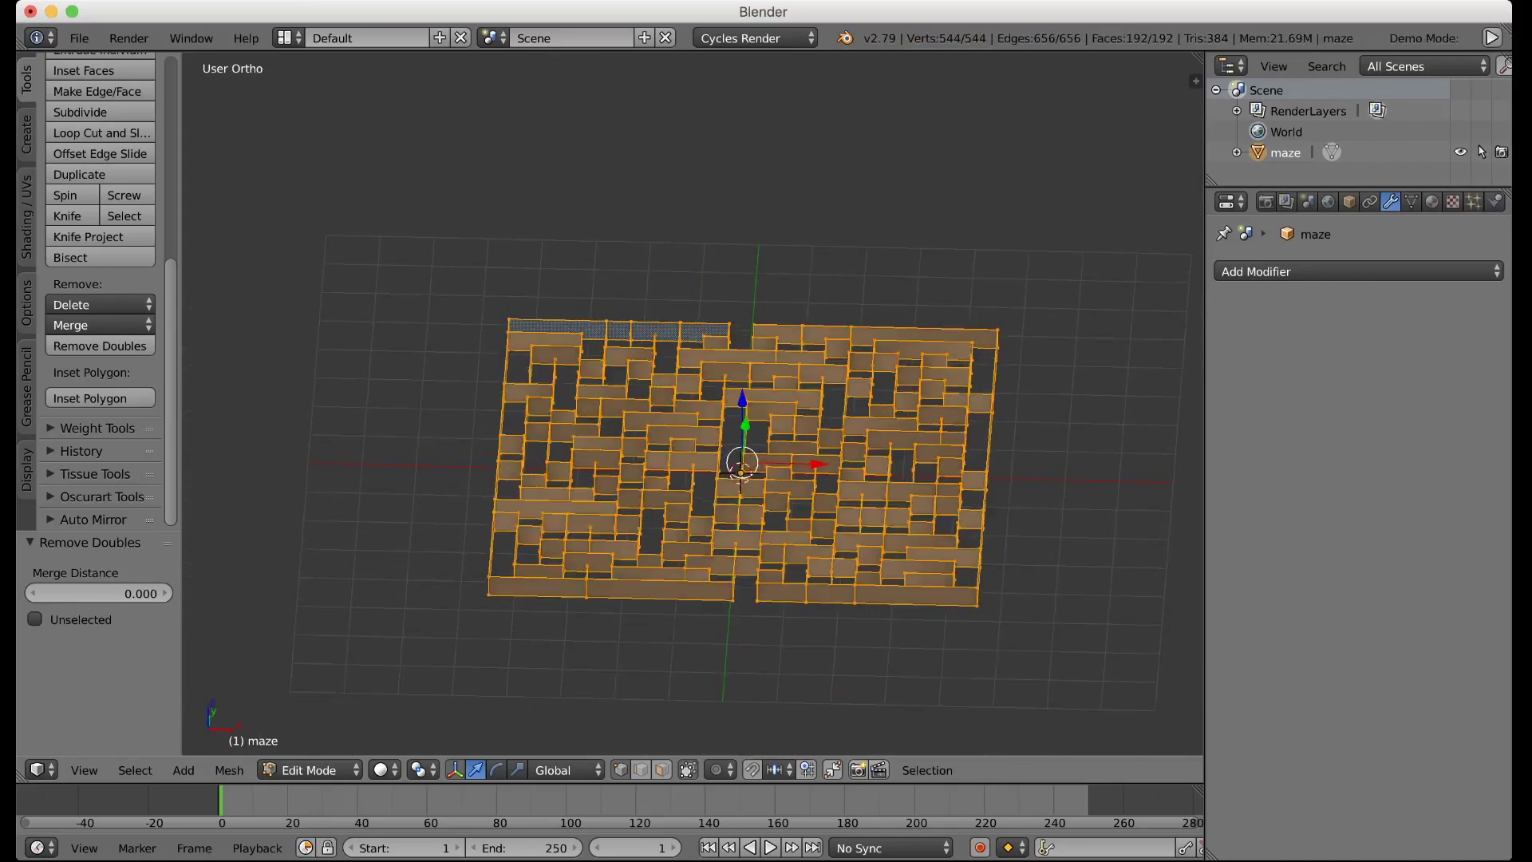
{"action": "left_click", "coordinate": [84, 769]}
{"action": "left_click", "coordinate": [80, 671]}
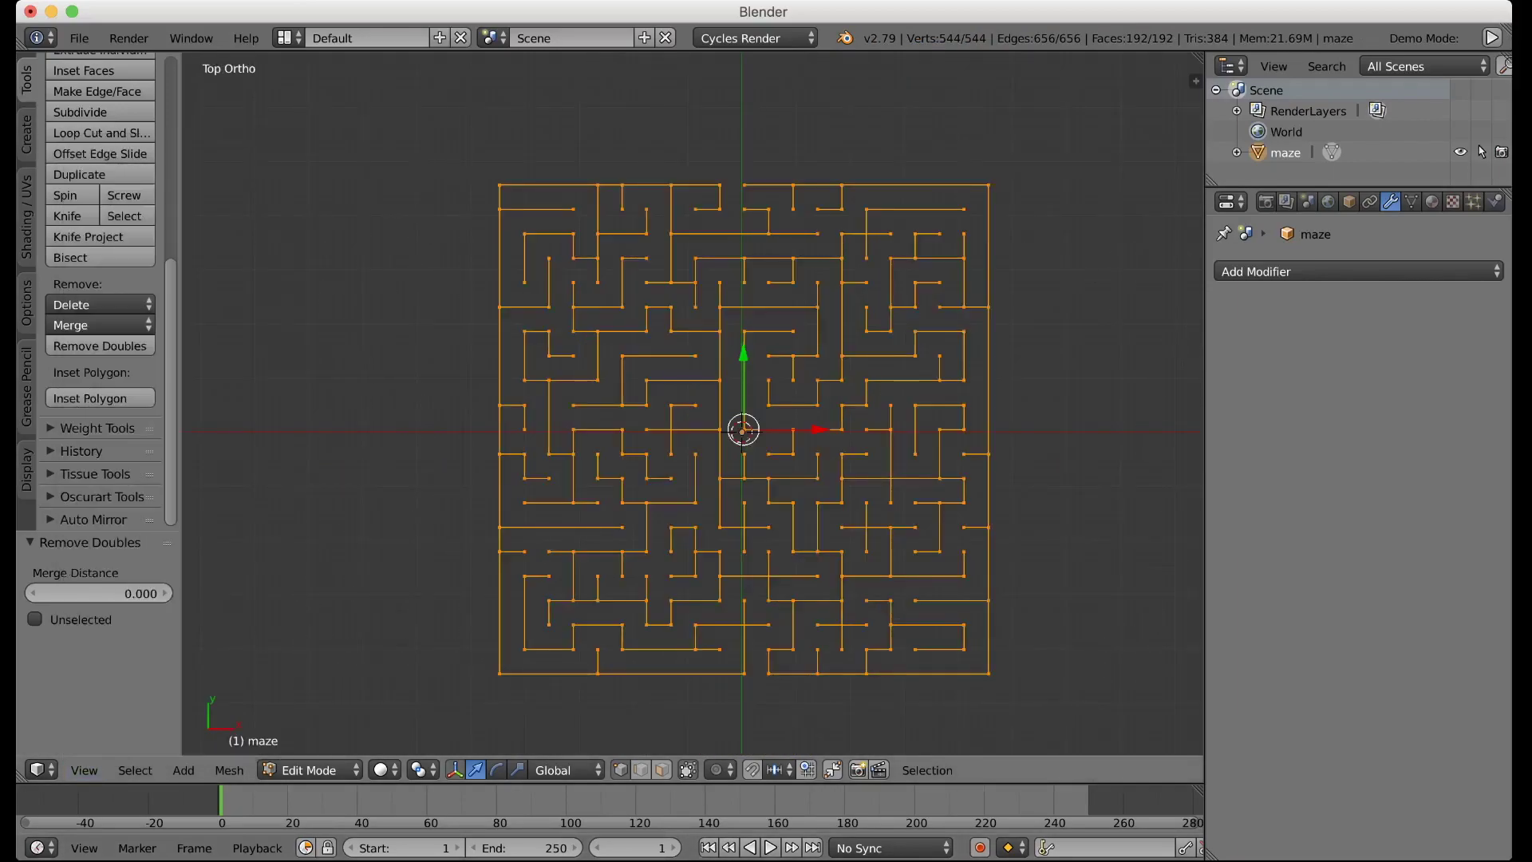
{"action": "key", "text": "shift+a"}
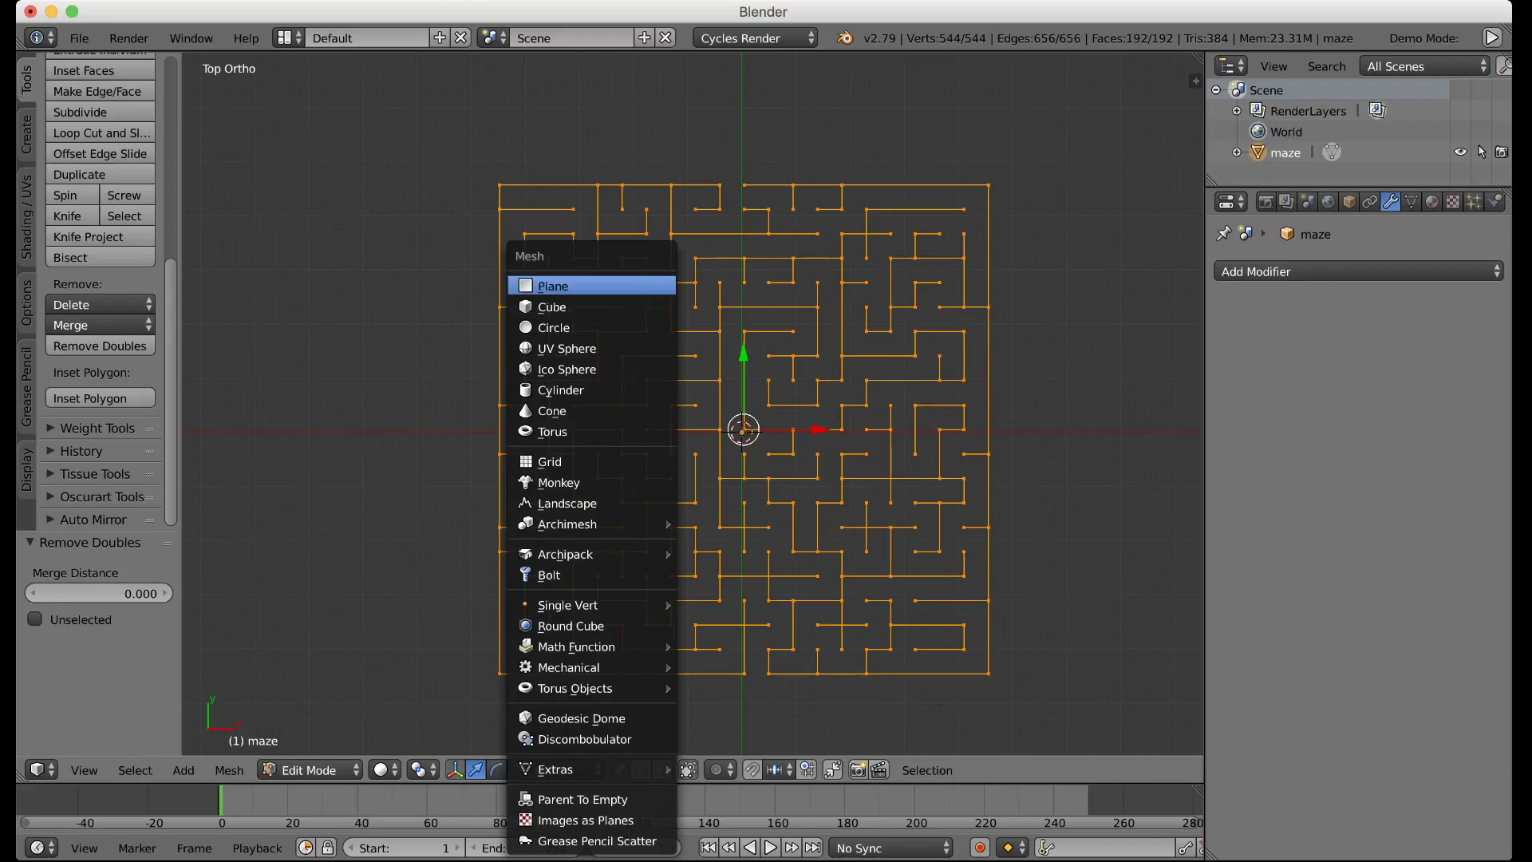
{"action": "key", "text": "Return"}
{"action": "key", "text": "s"}
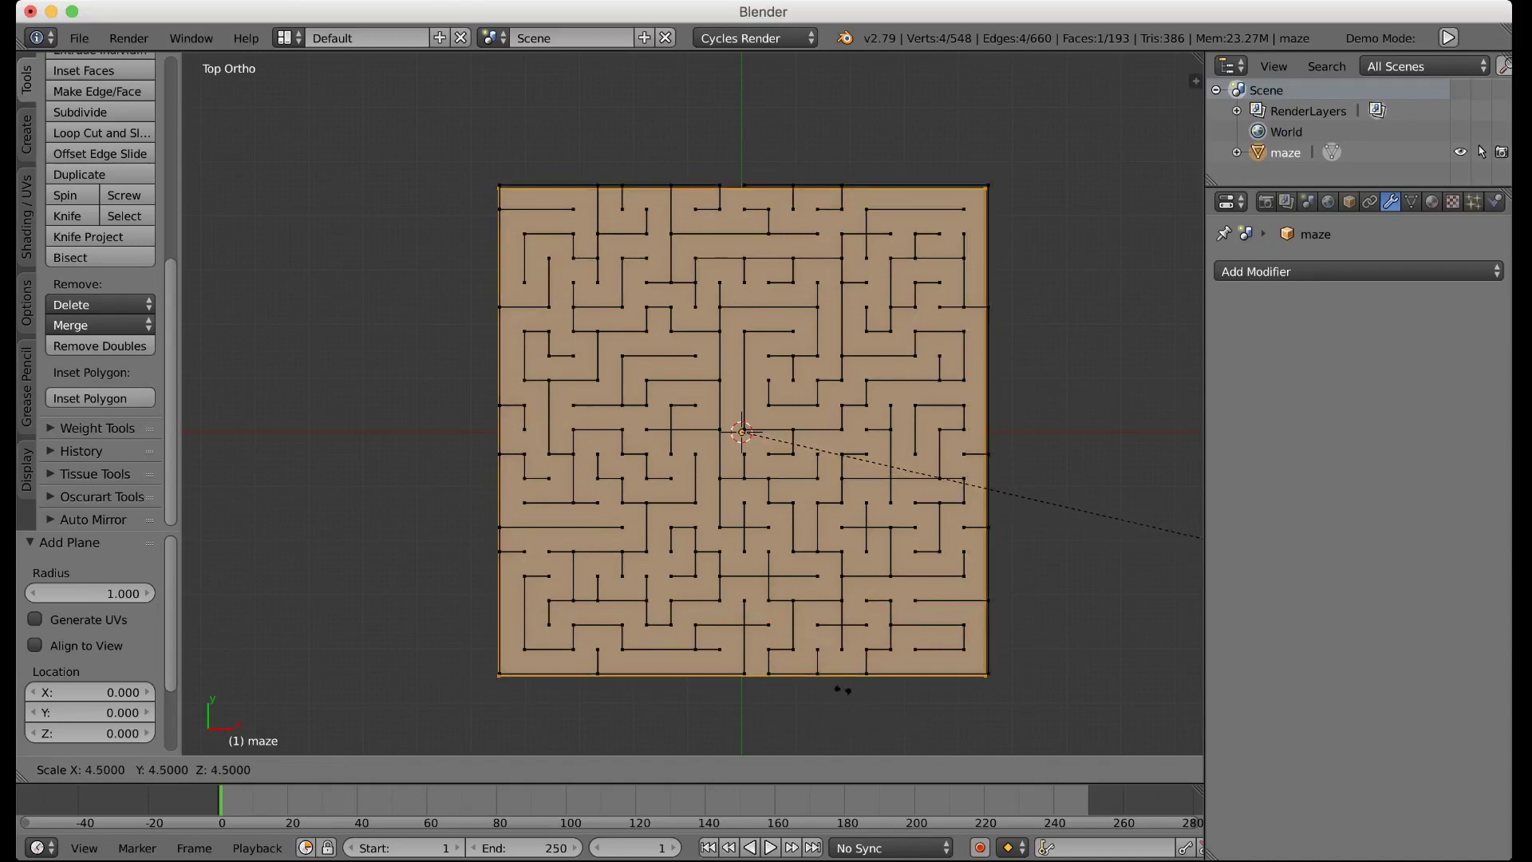
{"action": "left_click", "coordinate": [843, 691]}
- Shift the floor plane 0.1 along X and 0.1 along Y toward the maze's upper-right corner
{"action": "middle_click_drag", "start_coordinate": [843, 511], "coordinate": [557, 709], "text": "shift"}
{"action": "key", "text": "g"}
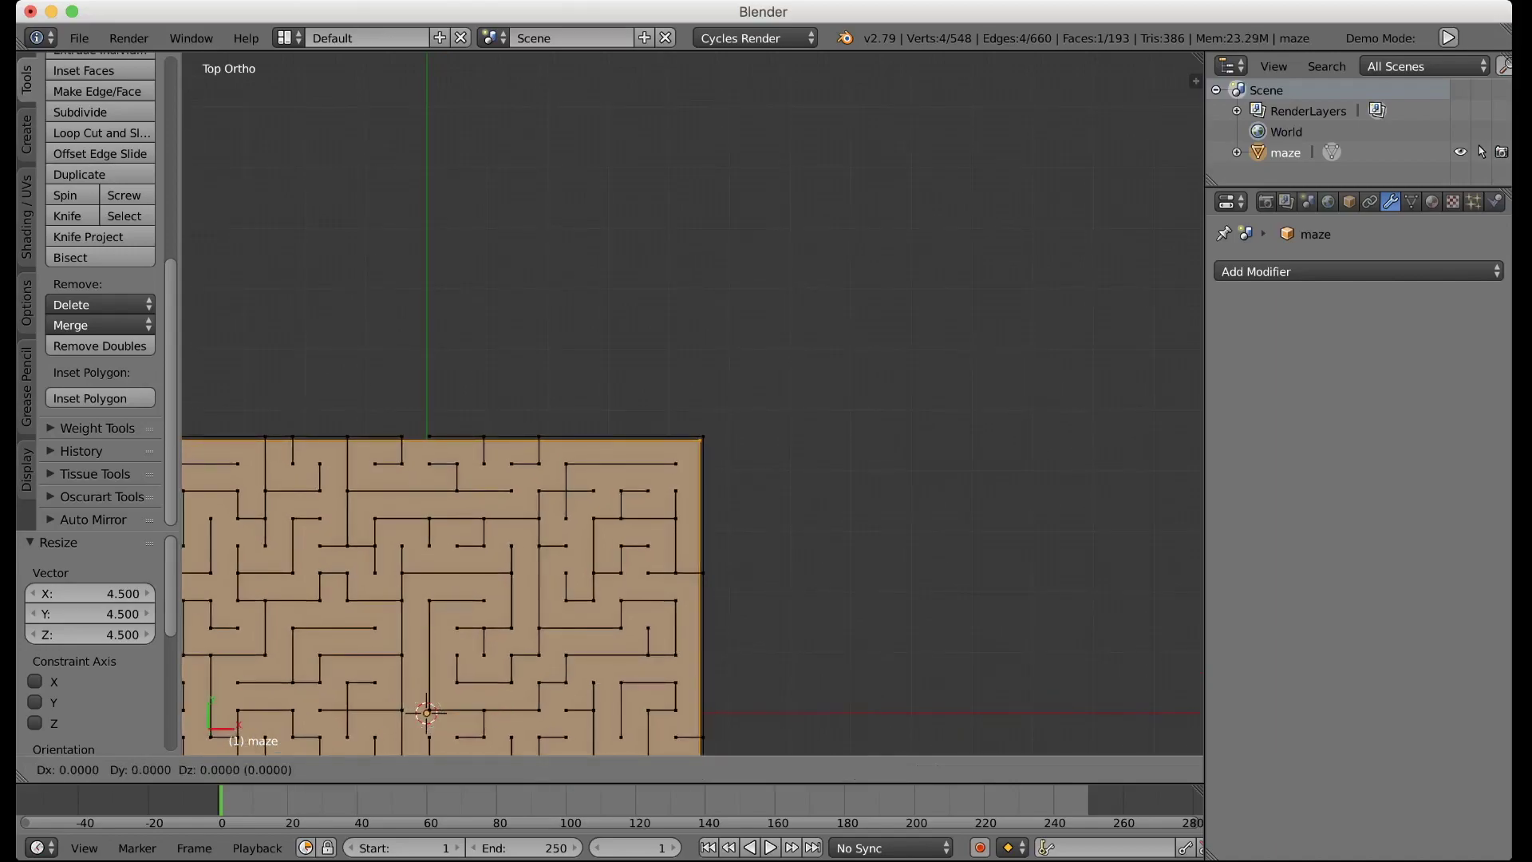
{"action": "key", "text": "Return"}
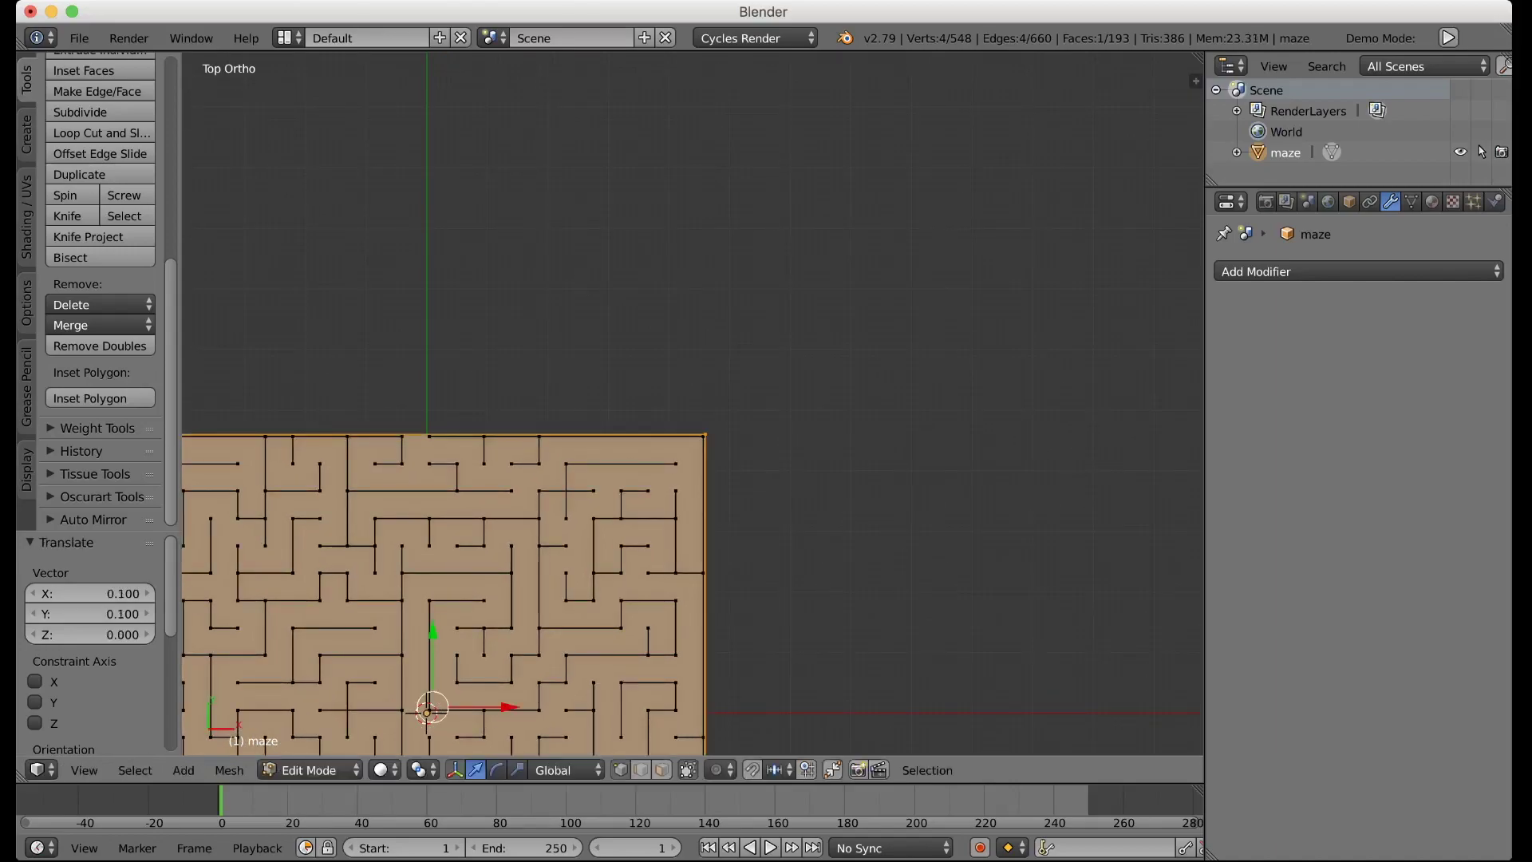
- Move the floor plane -0.07 in X and -0.06 in Y to align it with the maze's lower-left corner
{"action": "middle_click_drag", "start_coordinate": [549, 702], "coordinate": [775, 422], "text": "shift"}
{"action": "middle_click_drag", "start_coordinate": [413, 691], "coordinate": [519, 584], "text": "shift"}
{"action": "scroll", "coordinate": [508, 583], "scroll_direction": "up", "scroll_amount": 5}
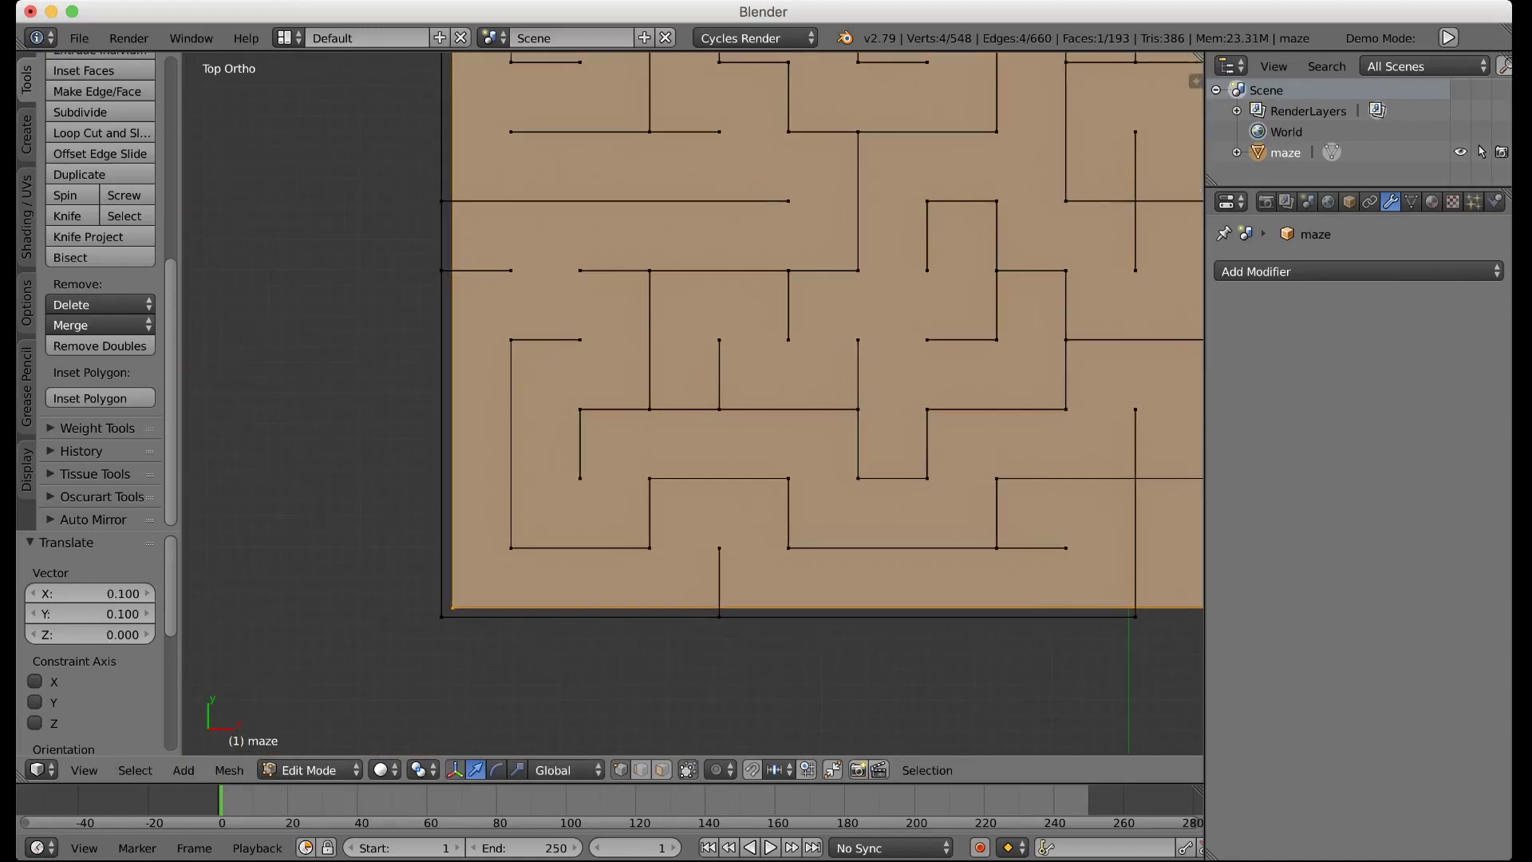
{"action": "key", "text": "g"}
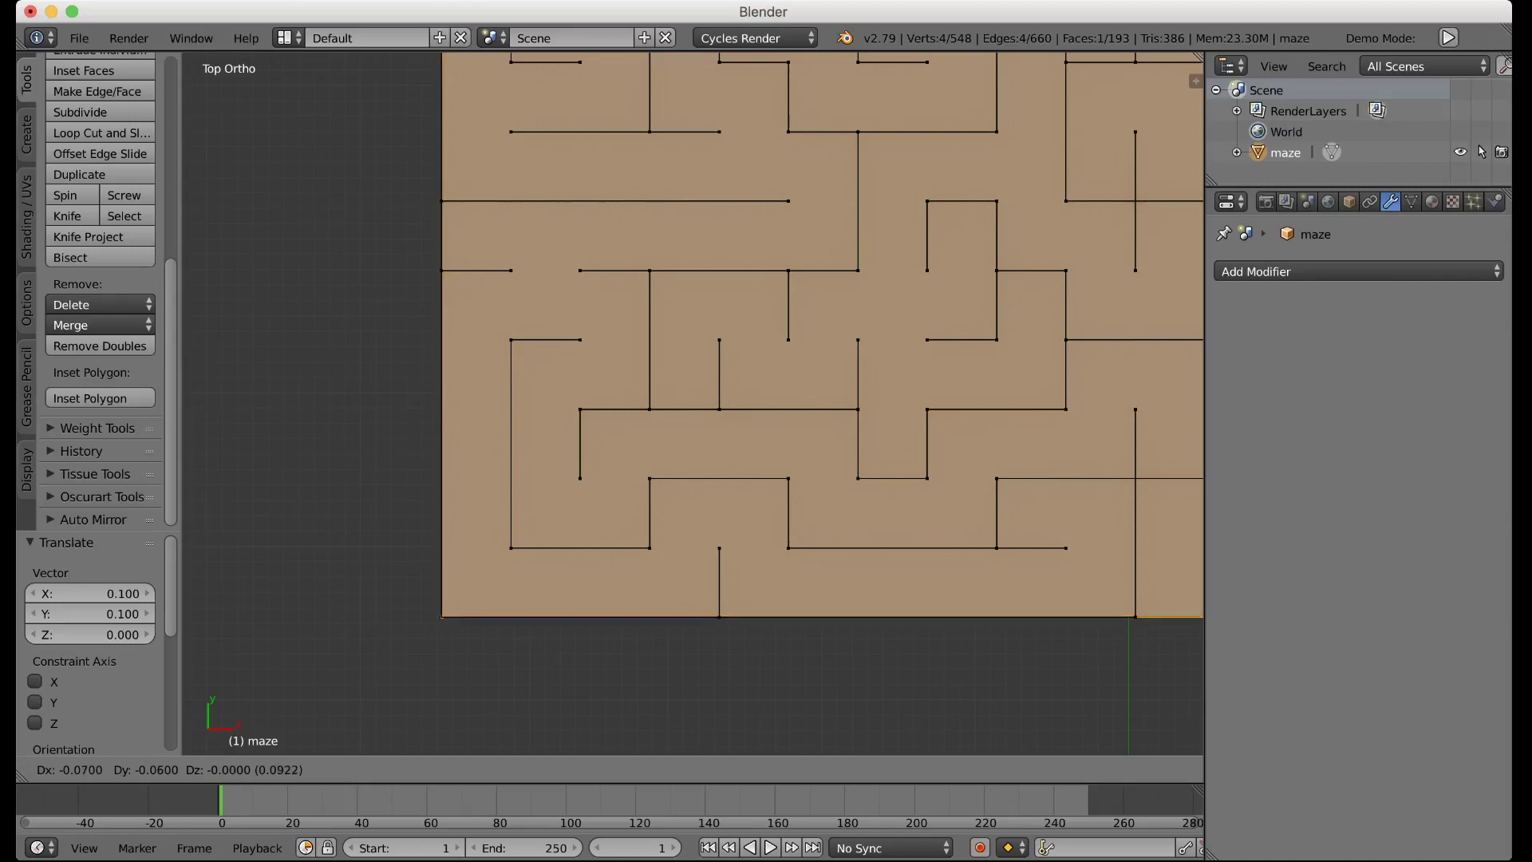
{"action": "left_click", "coordinate": [692, 404]}
- Move the floor plane 0.01 in X and 0.01 in Y to align it with the maze's upper-right corner
{"action": "scroll", "coordinate": [693, 404], "scroll_direction": "down", "scroll_amount": 3}
{"action": "middle_click_drag", "start_coordinate": [692, 72], "coordinate": [688, 749], "text": "shift"}
{"action": "middle_click_drag", "start_coordinate": [1021, 404], "coordinate": [407, 408], "text": "shift"}
{"action": "scroll", "coordinate": [693, 404], "scroll_direction": "up", "scroll_amount": 2}
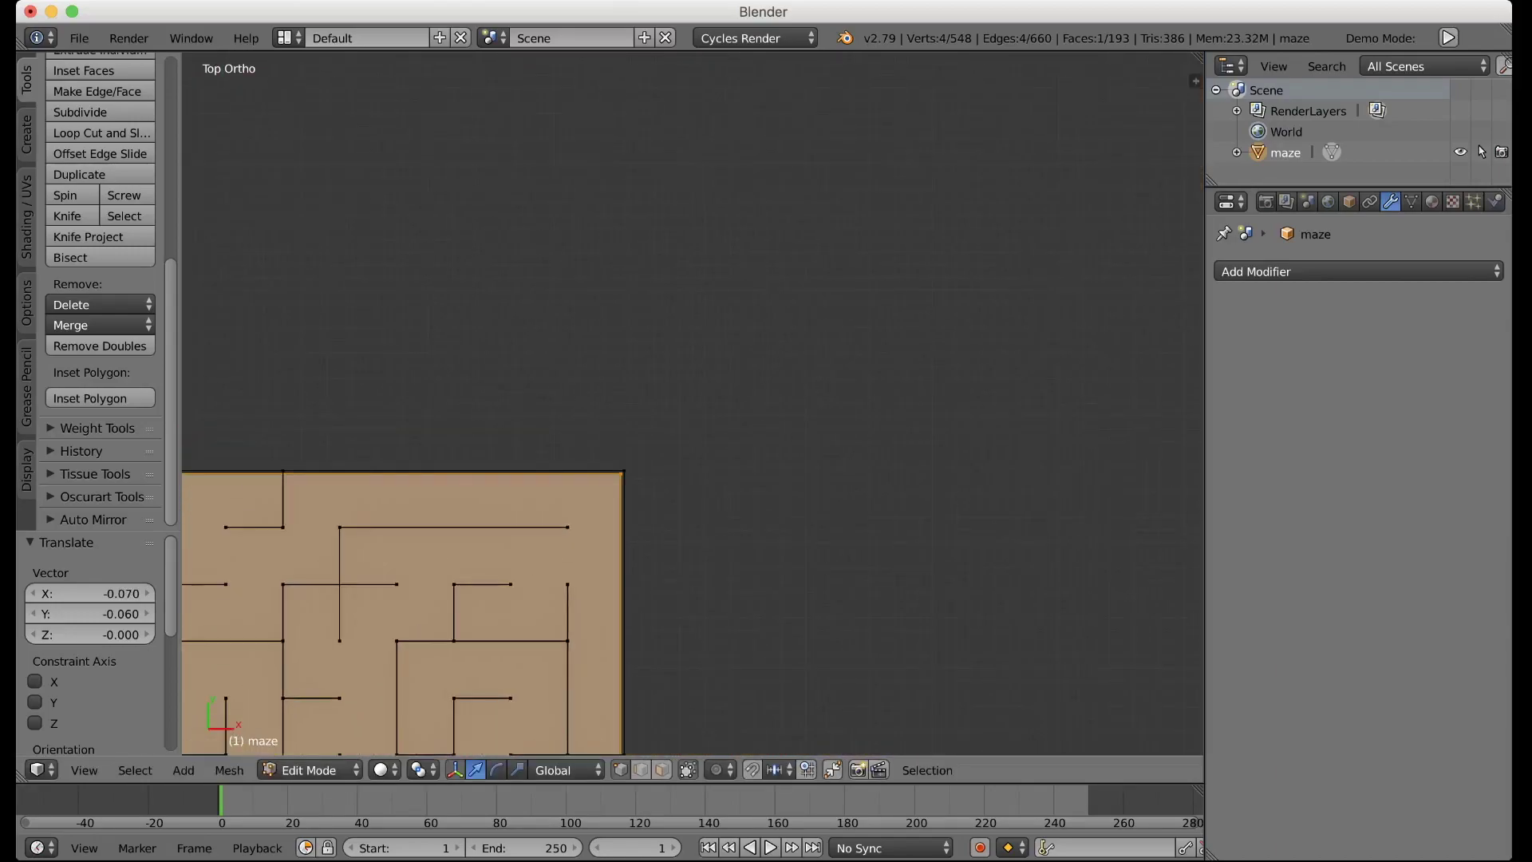
{"action": "scroll", "coordinate": [694, 399], "scroll_direction": "up", "scroll_amount": 4}
{"action": "key", "text": "g"}
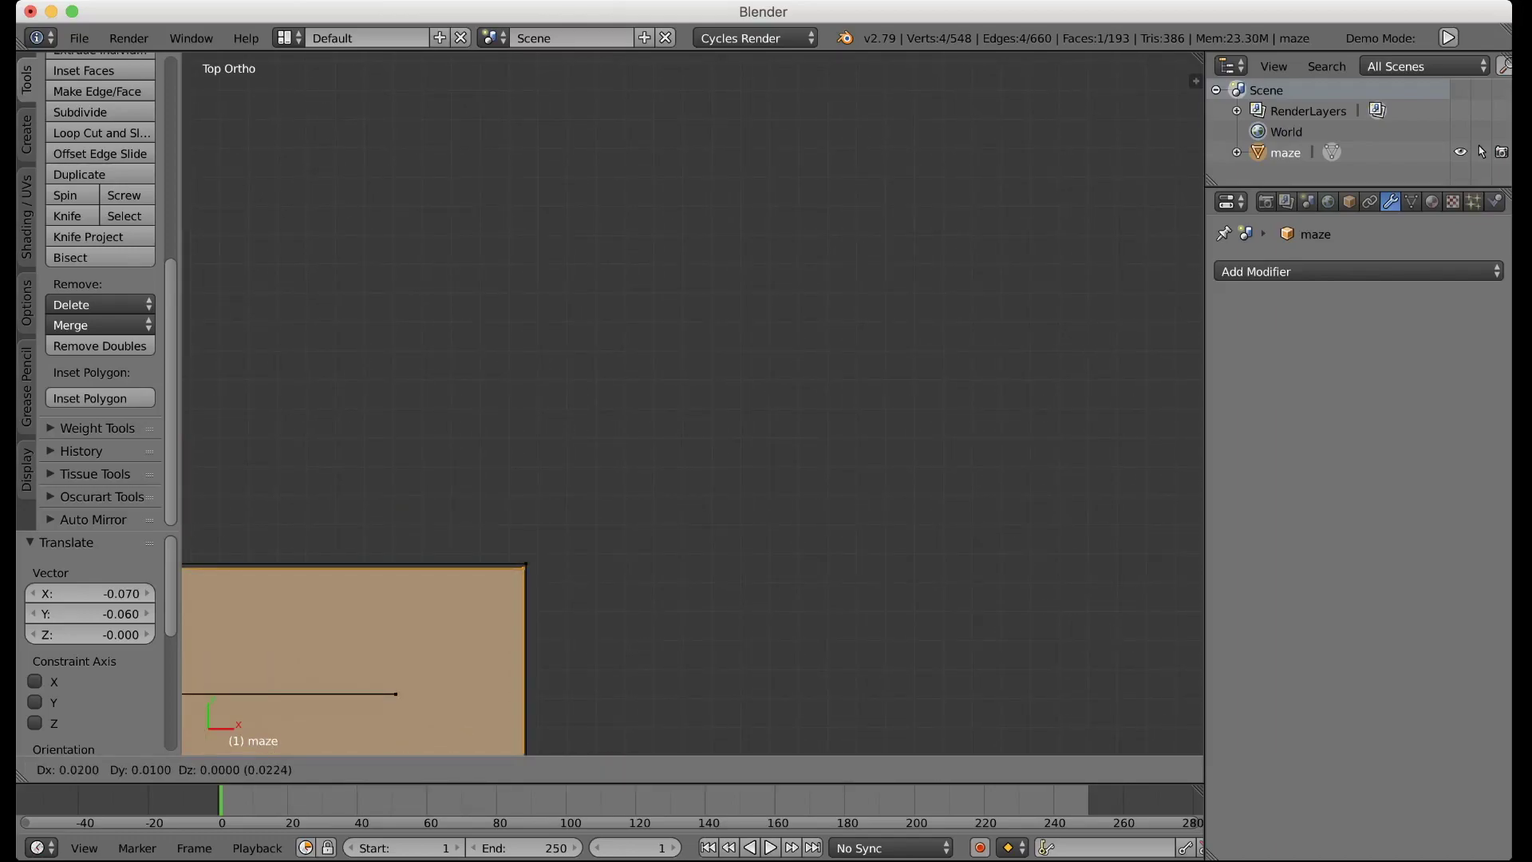
{"action": "key", "text": "Return"}
- Scale the floor plane by 1.003 to match the outer walls and check its corners
{"action": "key", "text": "s"}
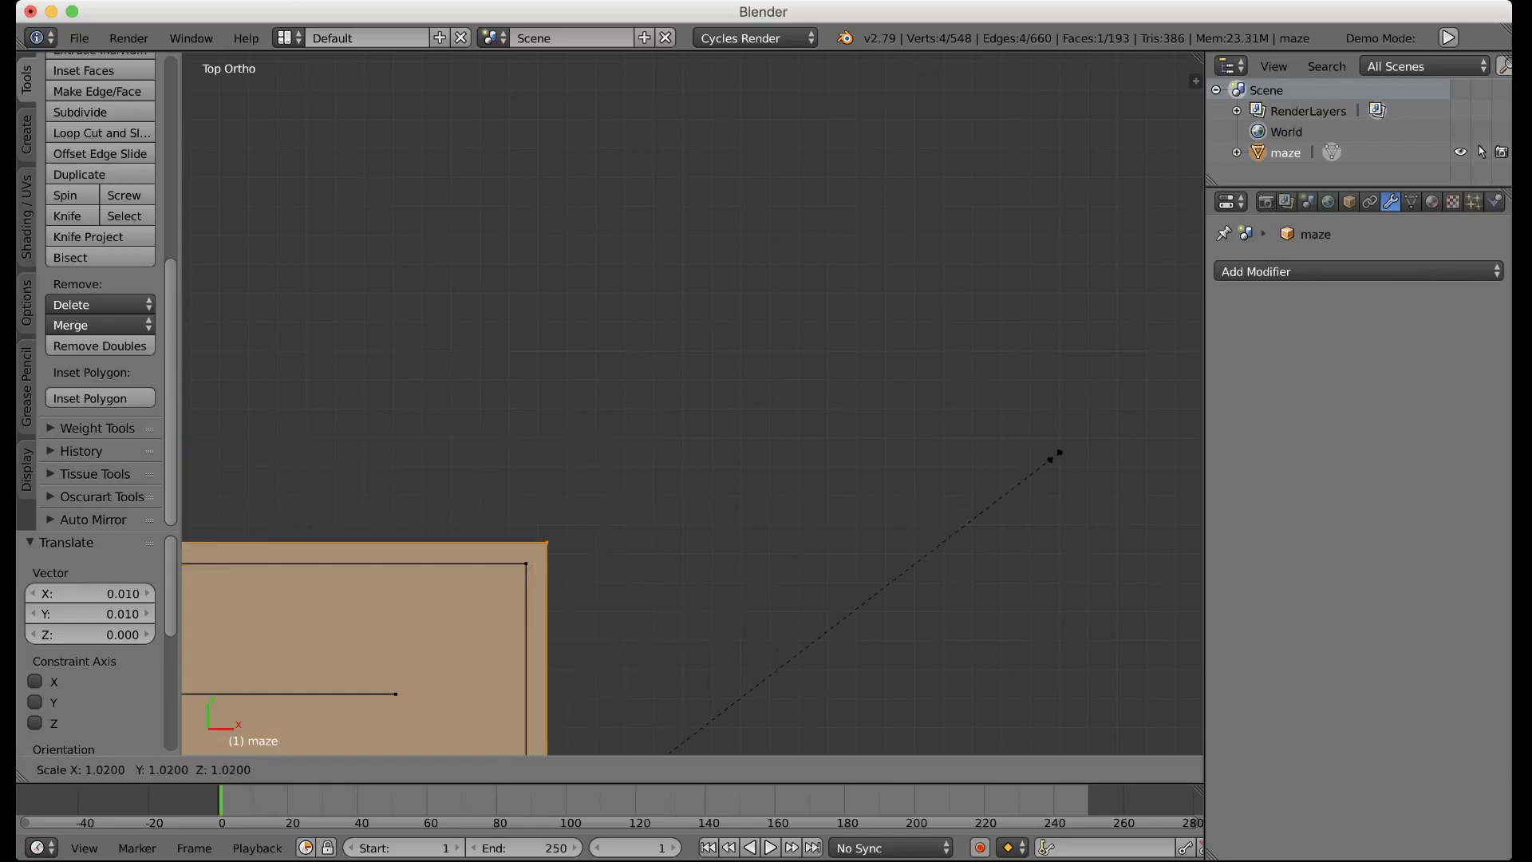
{"action": "left_click", "coordinate": [847, 554]}
{"action": "scroll", "coordinate": [852, 554], "scroll_direction": "down", "scroll_amount": 3}
{"action": "scroll", "coordinate": [852, 554], "scroll_direction": "down", "scroll_amount": 2}
{"action": "middle_click_drag", "start_coordinate": [852, 553], "coordinate": [1424, 58], "text": "shift"}
{"action": "middle_click_drag", "start_coordinate": [798, 559], "coordinate": [983, 238], "text": "shift"}
{"action": "scroll", "coordinate": [692, 404], "scroll_direction": "up", "scroll_amount": 3}
{"action": "middle_click_drag", "start_coordinate": [692, 404], "coordinate": [680, 294], "text": "shift"}
{"action": "scroll", "coordinate": [937, 201], "scroll_direction": "up", "scroll_amount": 1}
{"action": "scroll", "coordinate": [937, 201], "scroll_direction": "down", "scroll_amount": 7}
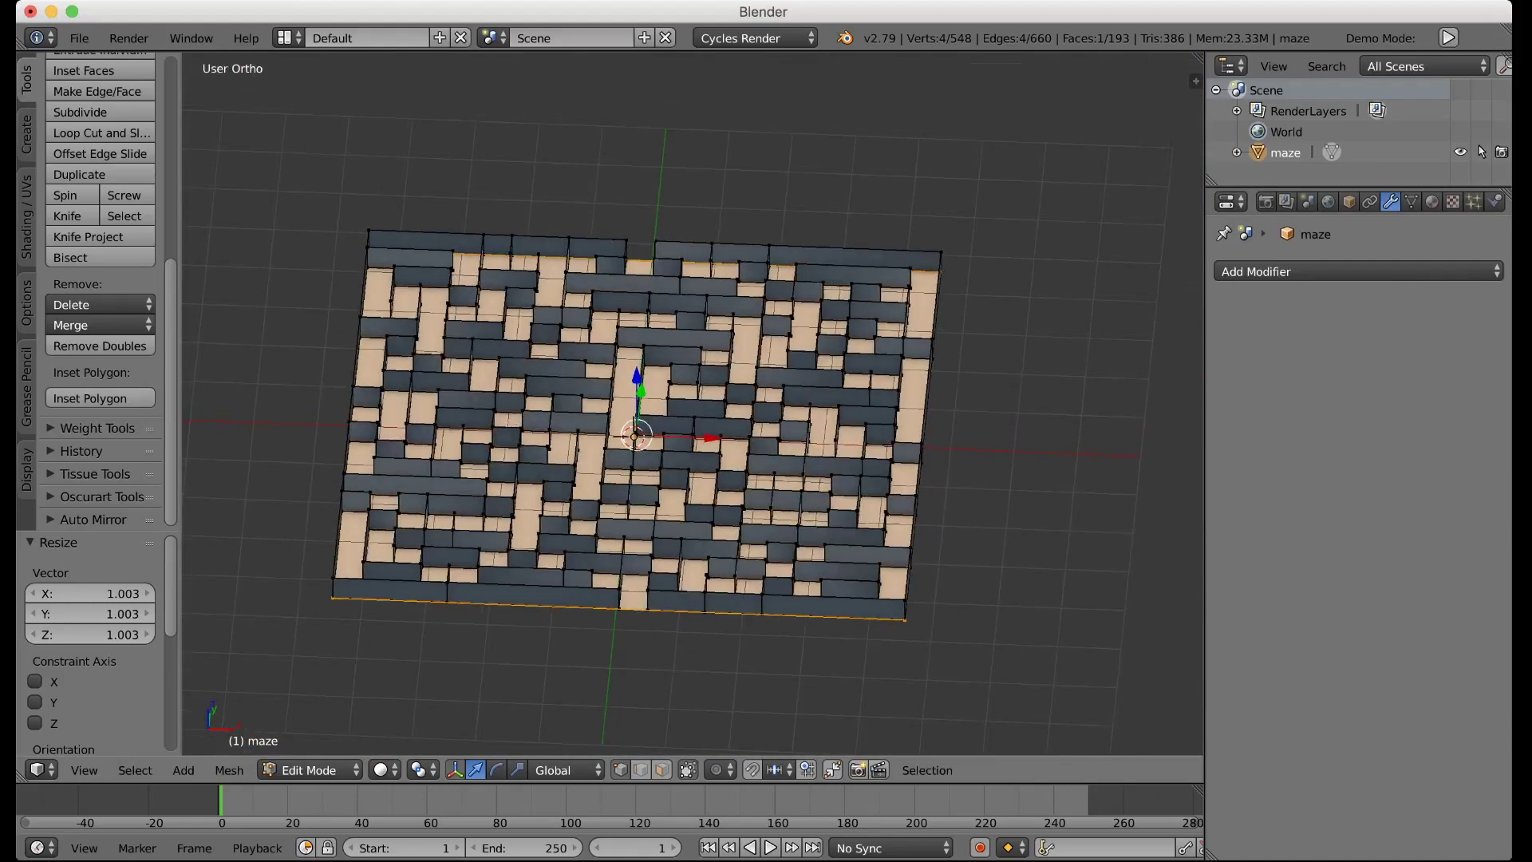
- Select the whole maze mesh including the floor, remove the doubles, deselect everything and return to Object Mode
{"action": "key", "text": "a"}
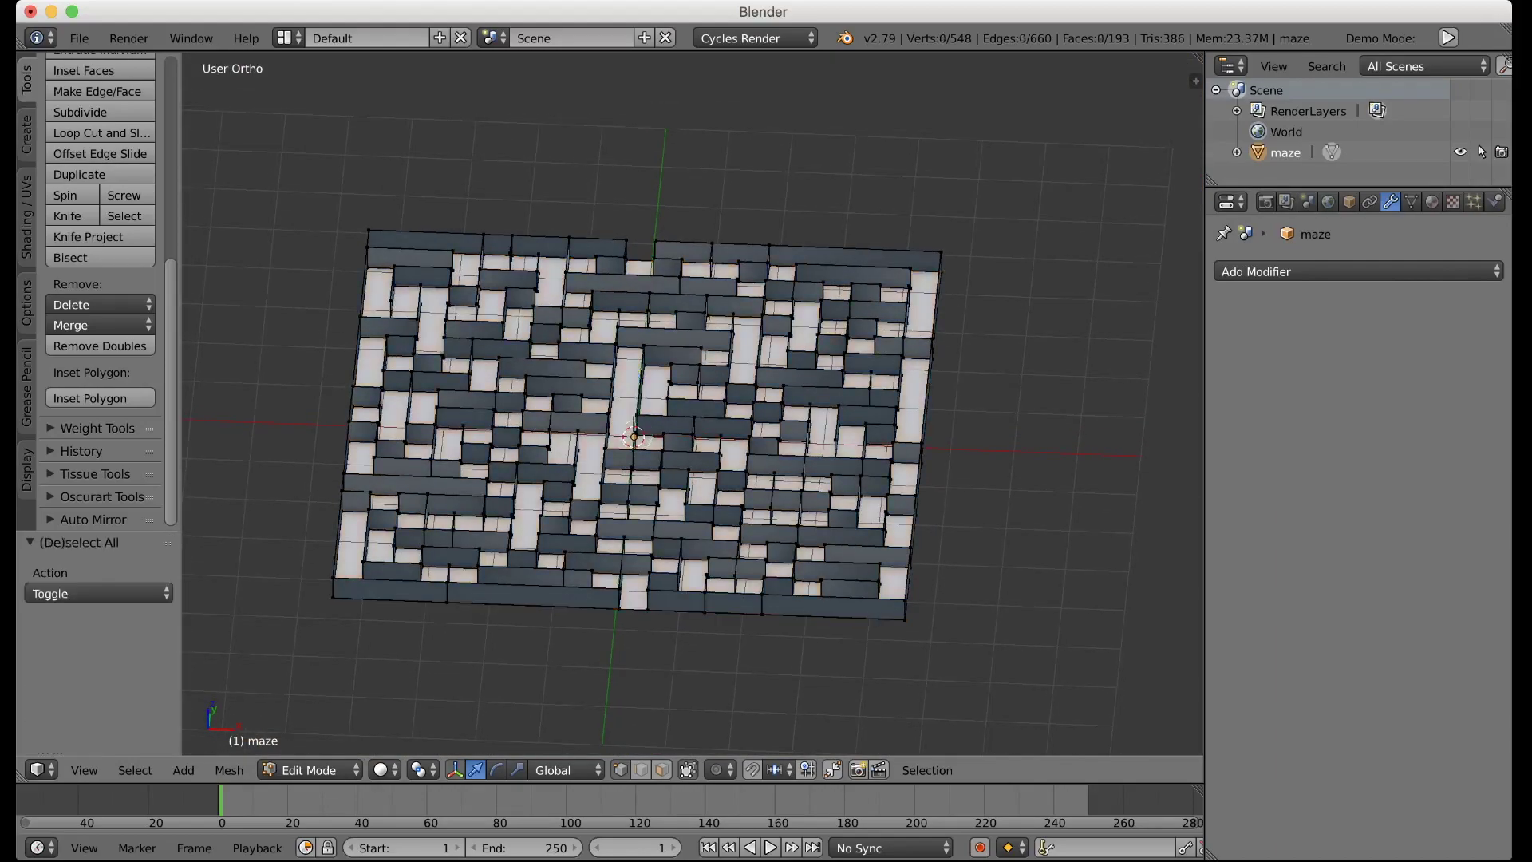
{"action": "key", "text": "a"}
{"action": "middle_click_drag", "start_coordinate": [590, 415], "coordinate": [798, 410]}
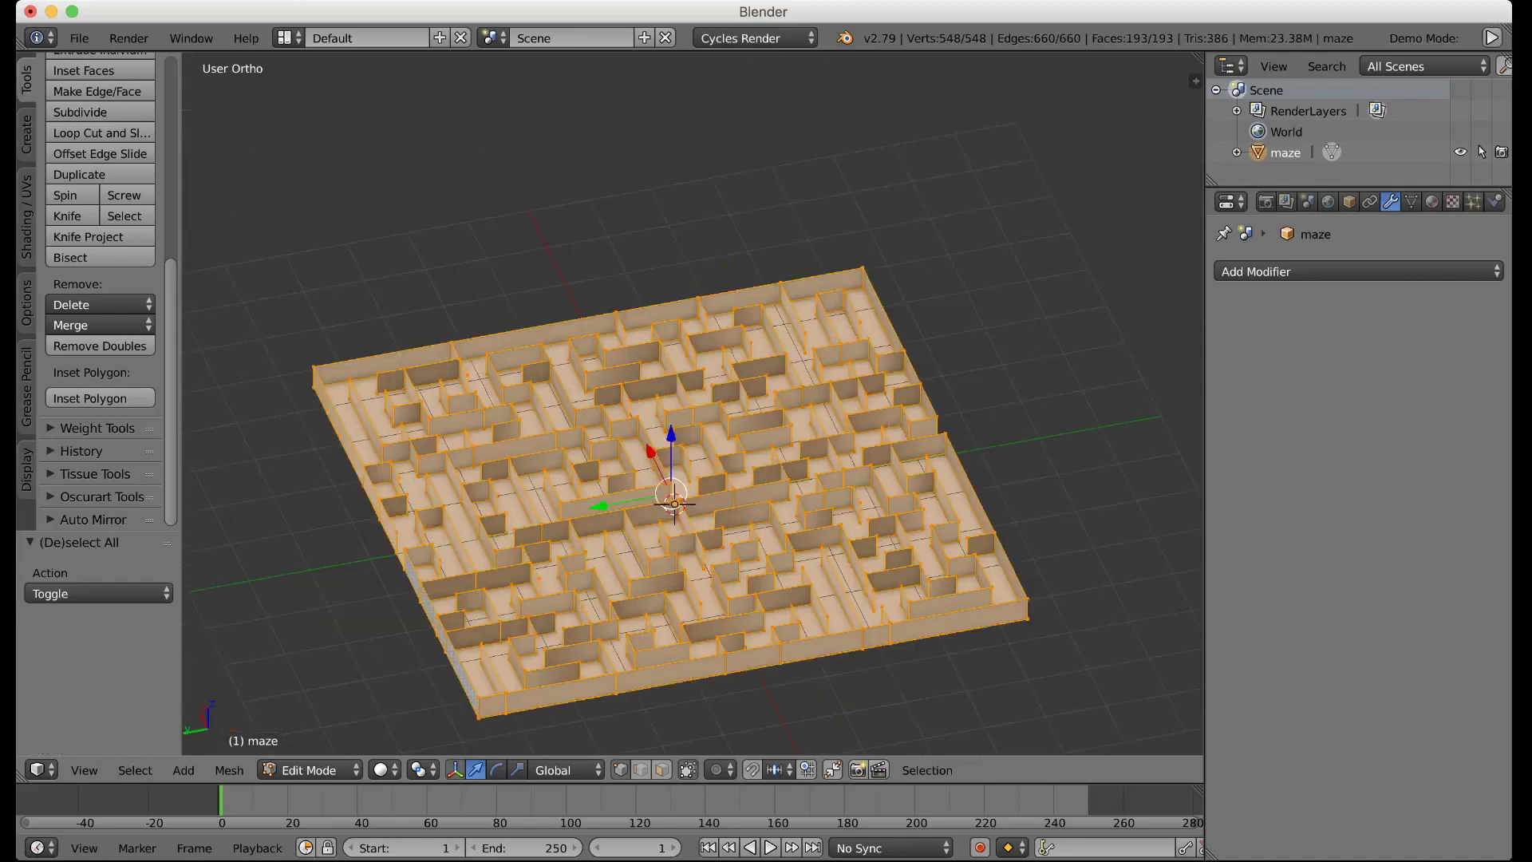
{"action": "left_click", "coordinate": [100, 346]}
{"action": "middle_click_drag", "start_coordinate": [606, 415], "coordinate": [399, 415]}
{"action": "key", "text": "a"}
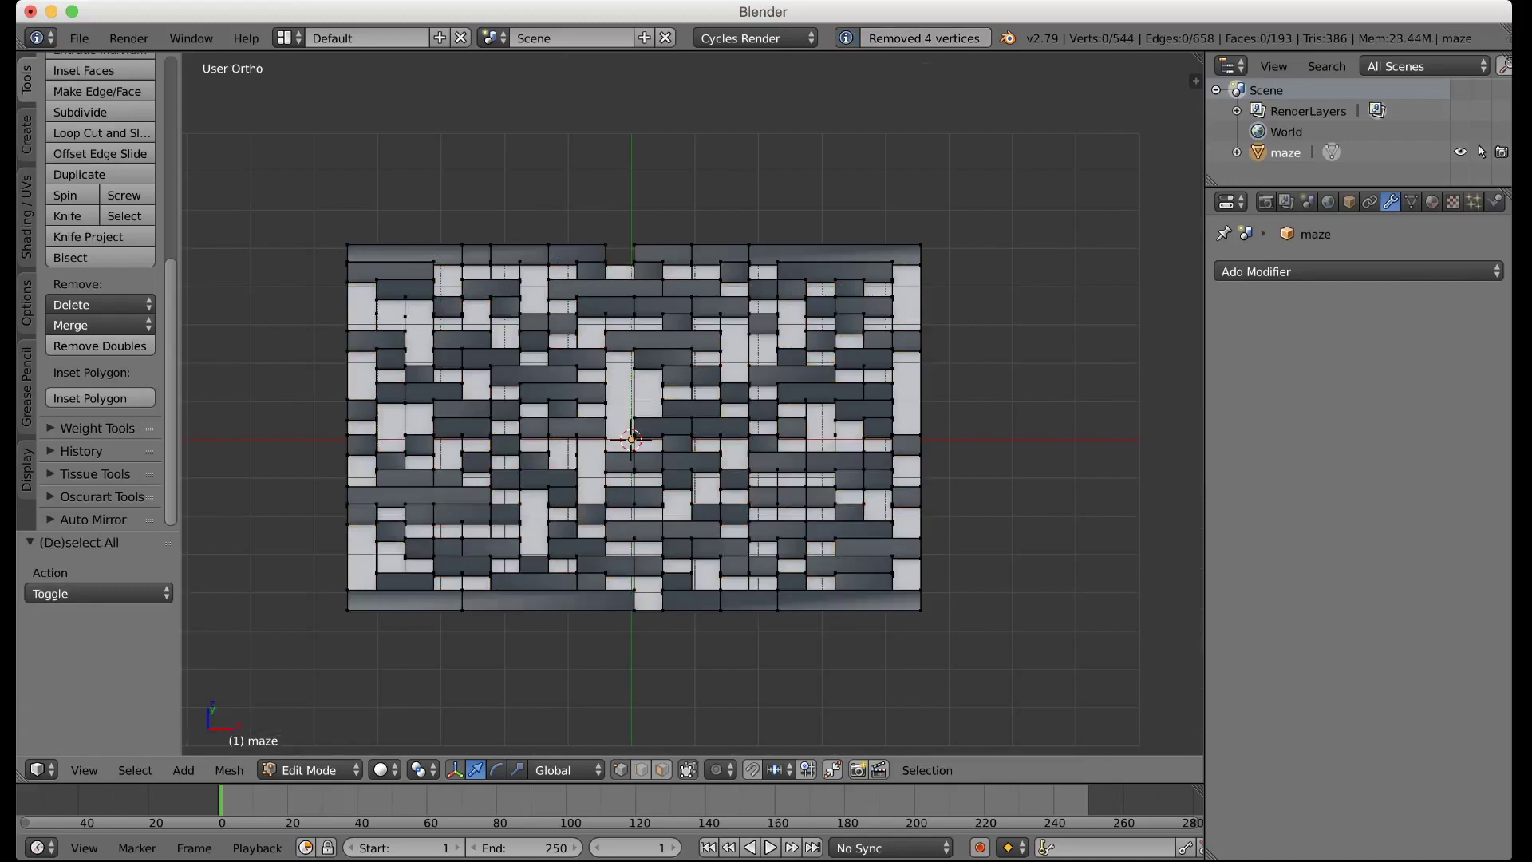
{"action": "middle_click_drag", "start_coordinate": [591, 431], "coordinate": [625, 427]}
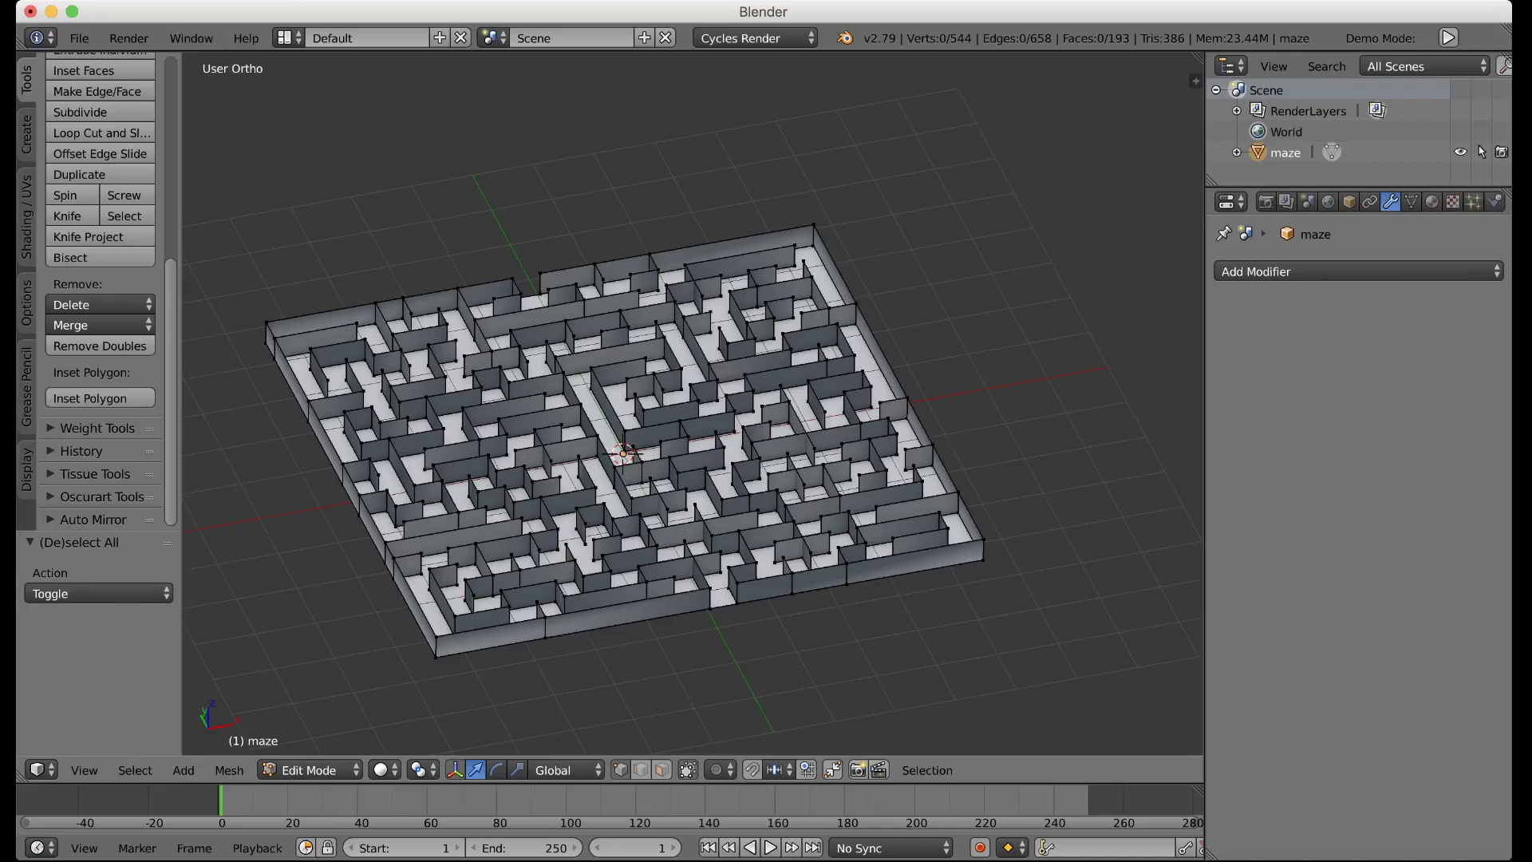
{"action": "middle_click_drag", "start_coordinate": [625, 427], "coordinate": [574, 488]}
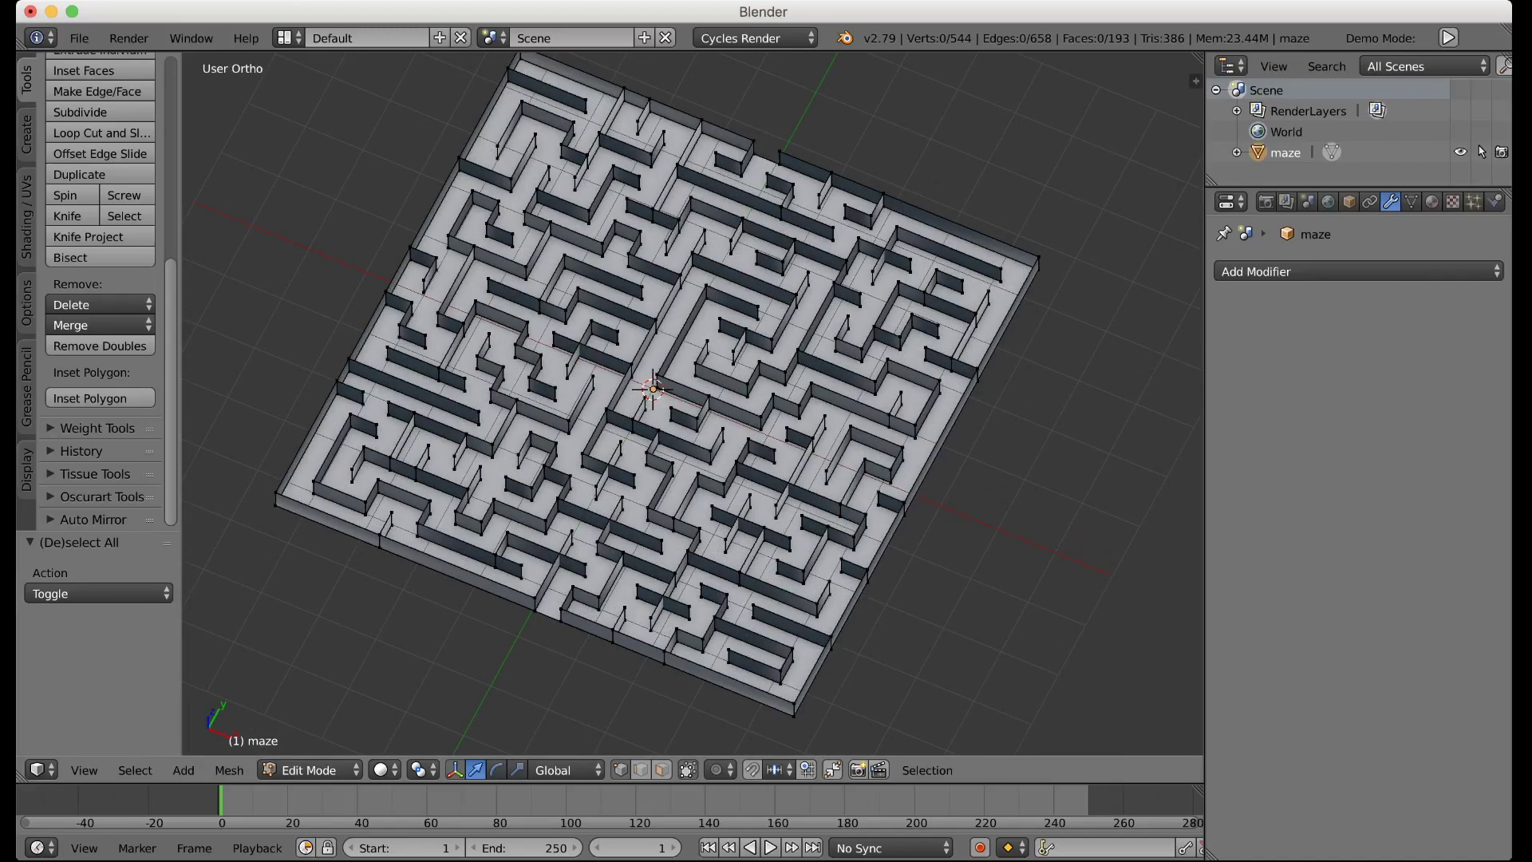
{"action": "middle_click_drag", "start_coordinate": [574, 488], "coordinate": [828, 428]}
{"action": "key", "text": "Tab"}
{"action": "mouse_move", "coordinate": [710, 383]}
{"action": "middle_mouse_down"}
{"action": "mouse_move", "coordinate": [711, 343]}
{"action": "mouse_move", "coordinate": [730, 376]}
{"action": "middle_mouse_up"}
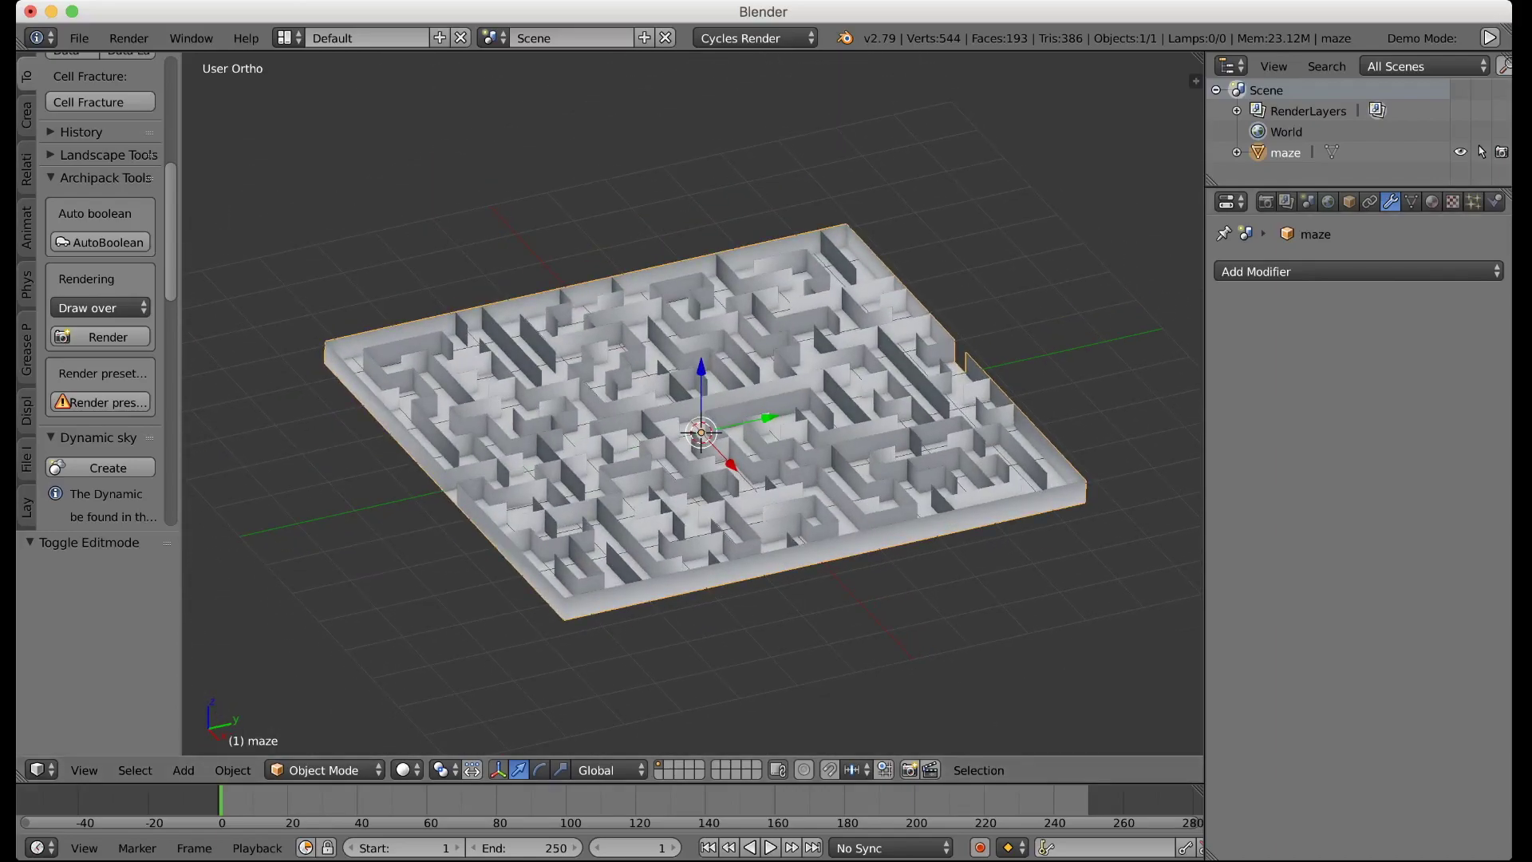
{"action": "left_click", "coordinate": [1356, 272]}
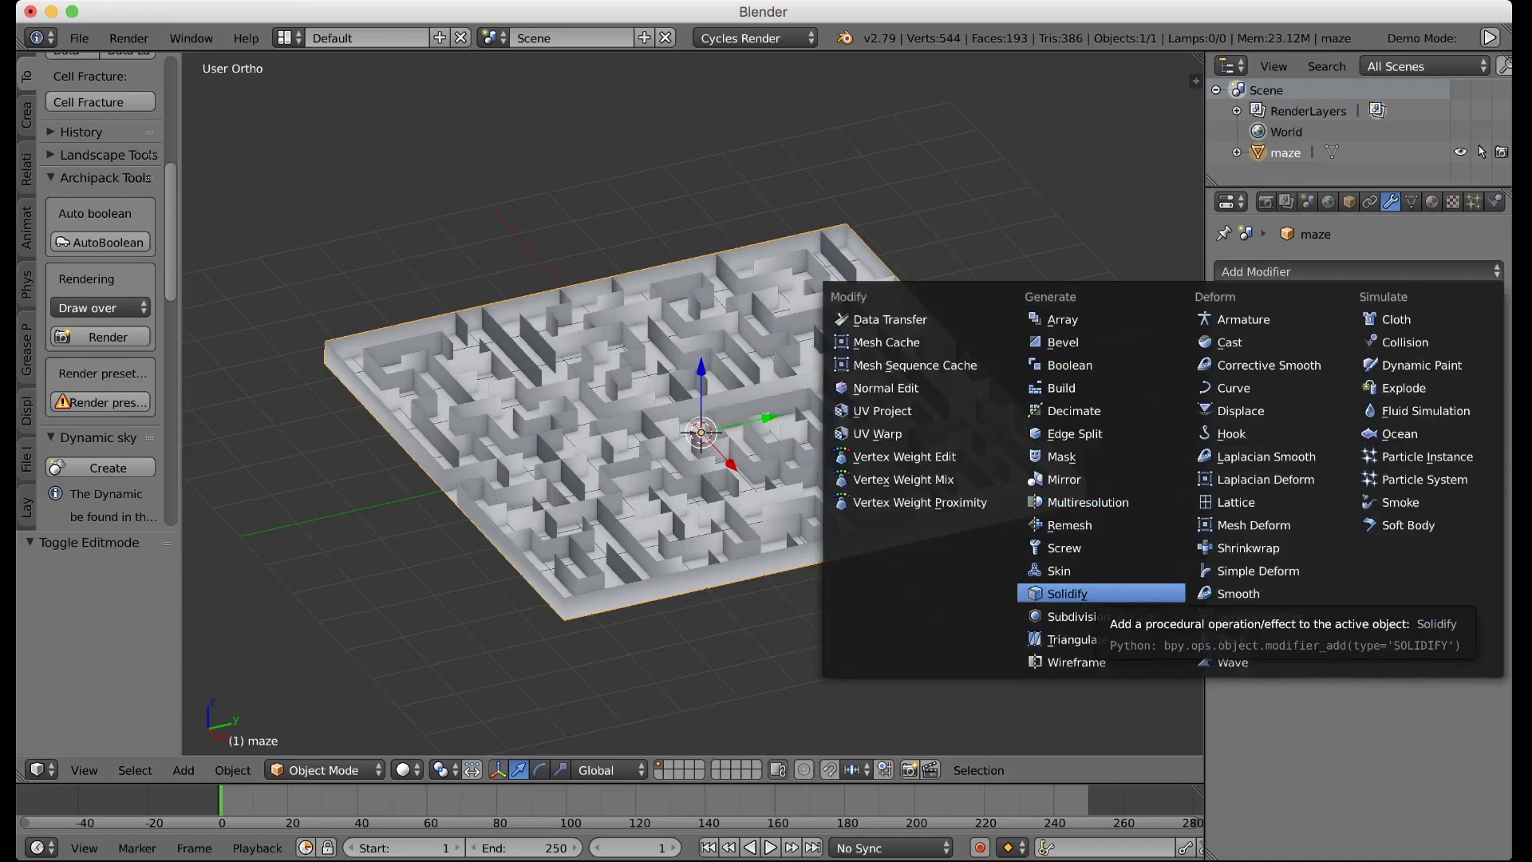
{"action": "left_click", "coordinate": [1070, 594]}
{"action": "middle_click_drag", "start_coordinate": [730, 375], "coordinate": [599, 386]}
{"action": "left_click", "coordinate": [1489, 349]}
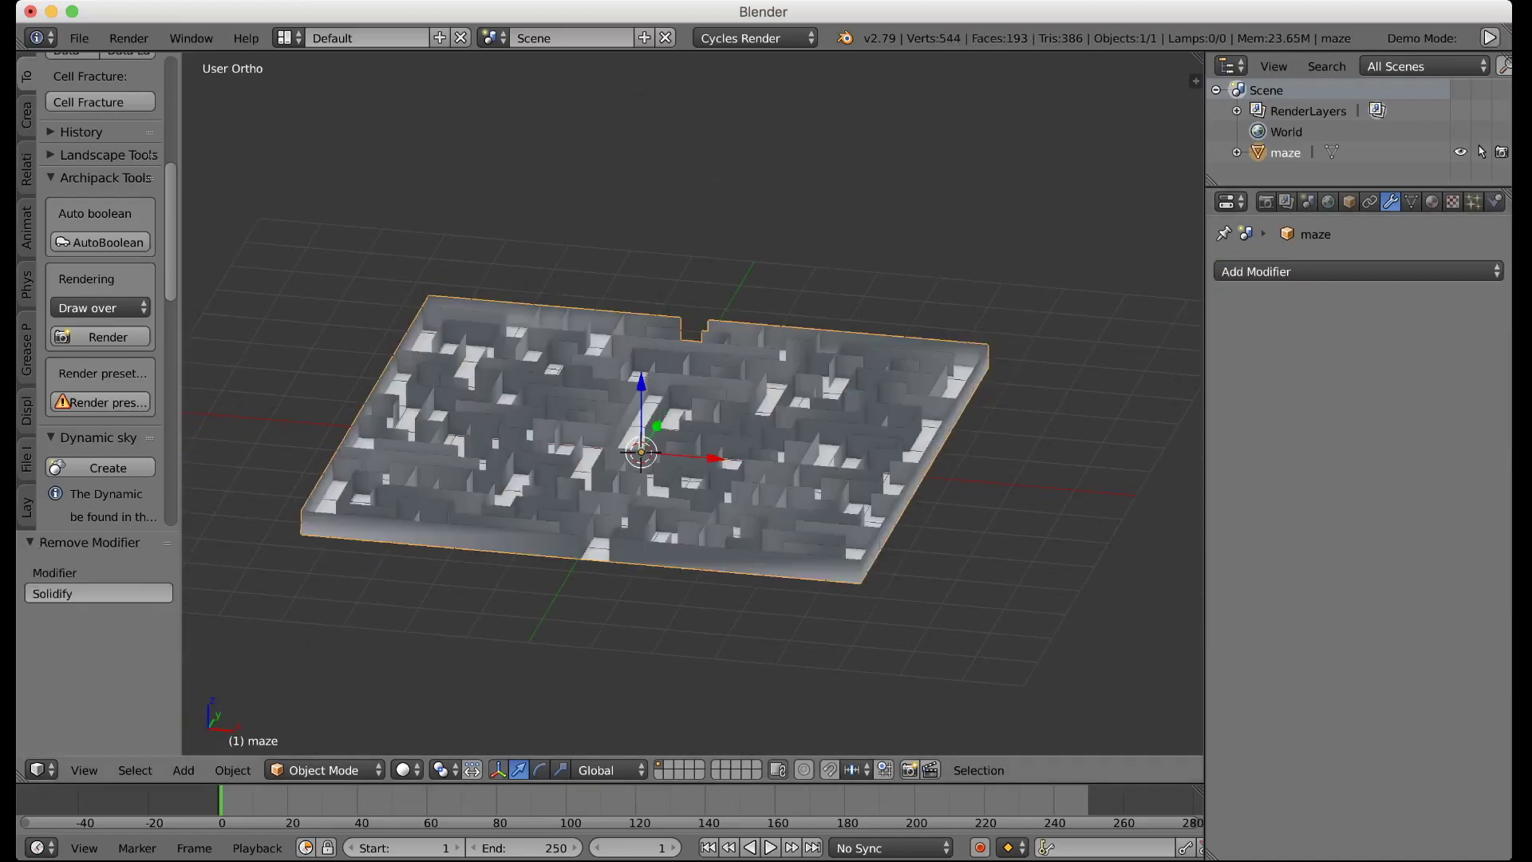
- Examine the geometry of the maze's walls and floor up close
{"action": "key", "text": "Tab"}
{"action": "middle_click_drag", "start_coordinate": [766, 367], "coordinate": [715, 427]}
{"action": "key", "text": "a"}
{"action": "scroll", "coordinate": [100, 264], "scroll_direction": "up", "scroll_amount": 10}
{"action": "scroll", "coordinate": [100, 287], "scroll_direction": "down", "scroll_amount": 10}
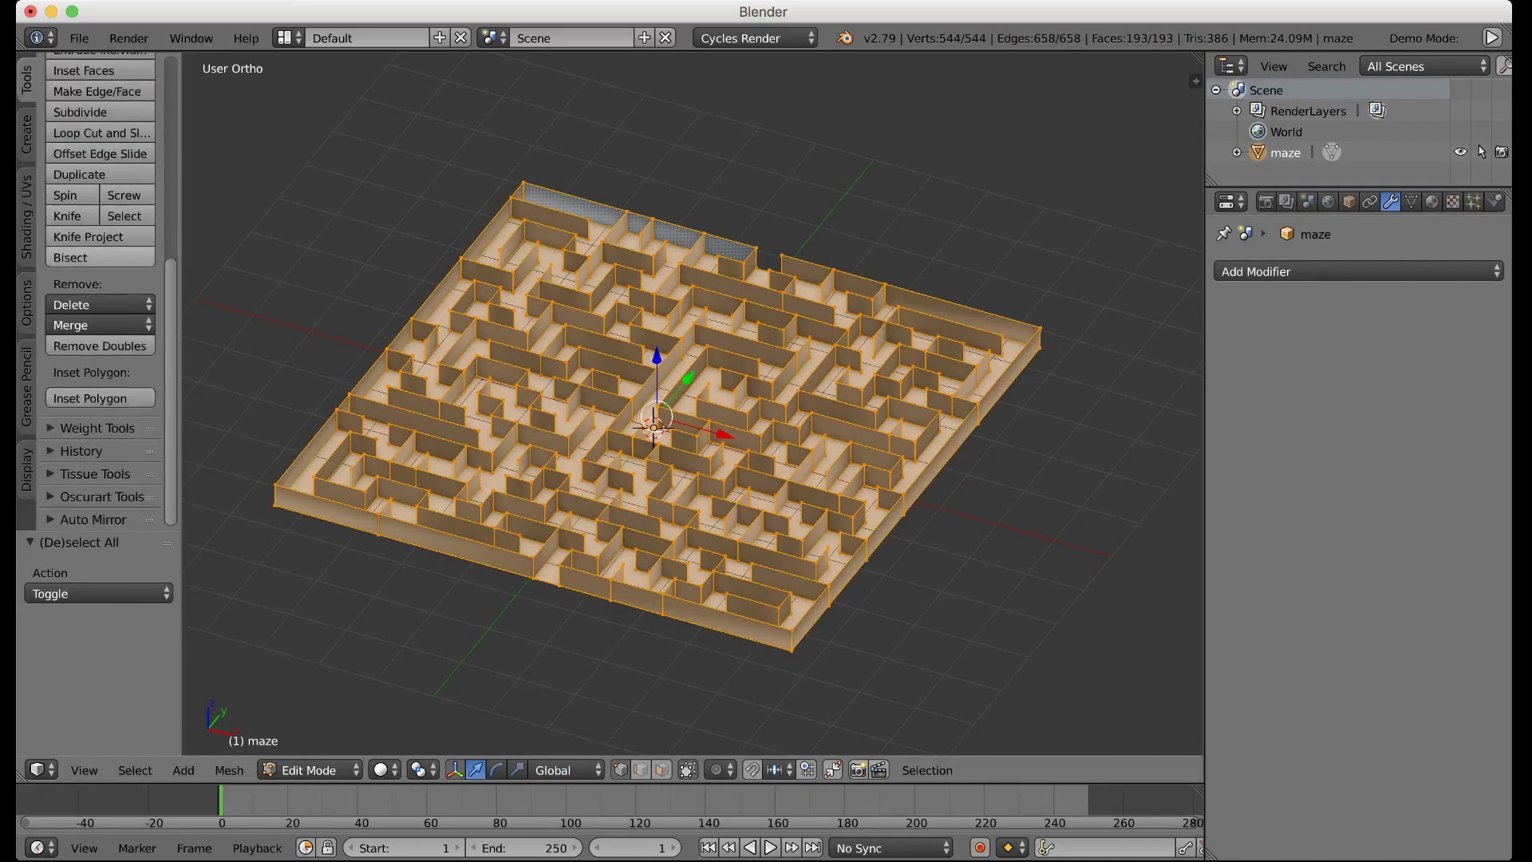
{"action": "scroll", "coordinate": [100, 288], "scroll_direction": "up", "scroll_amount": 10}
{"action": "scroll", "coordinate": [99, 287], "scroll_direction": "down", "scroll_amount": 10}
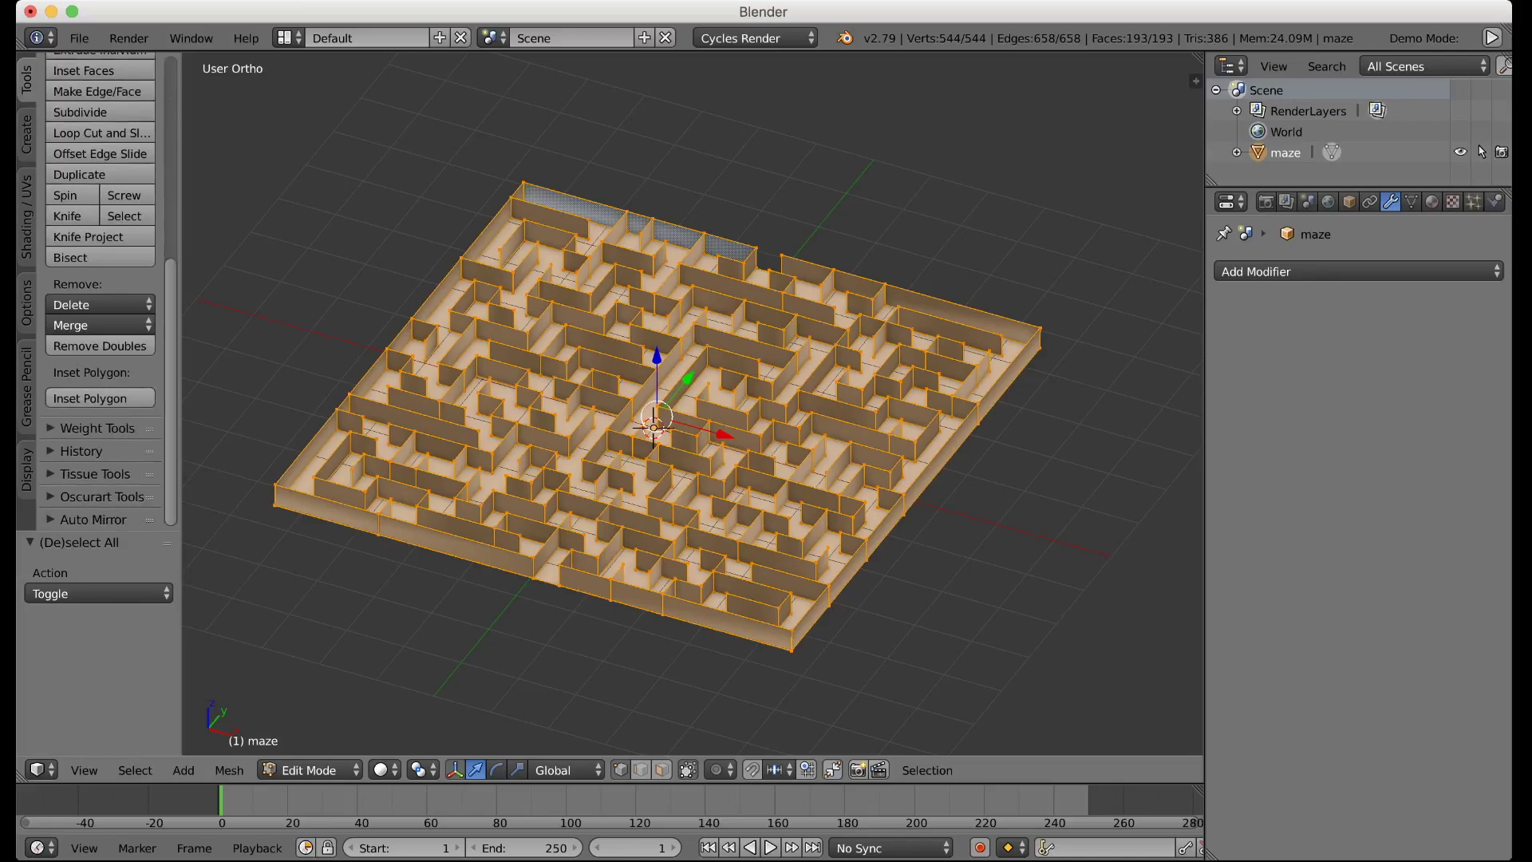
{"action": "key", "text": "Tab"}
{"action": "scroll", "coordinate": [100, 347], "scroll_direction": "up", "scroll_amount": 10}
{"action": "left_click", "coordinate": [126, 346]}
{"action": "mouse_move", "coordinate": [559, 415]}
{"action": "middle_mouse_down"}
{"action": "mouse_move", "coordinate": [678, 383]}
{"action": "mouse_move", "coordinate": [766, 415]}
{"action": "mouse_move", "coordinate": [511, 439]}
{"action": "mouse_move", "coordinate": [463, 403]}
{"action": "mouse_move", "coordinate": [622, 403]}
{"action": "middle_mouse_up"}
- Select all the maze geometry in Edit Mode, recalculate its normals and return to Object Mode
{"action": "key", "text": "Tab"}
{"action": "middle_click_drag", "start_coordinate": [958, 399], "coordinate": [1005, 375]}
{"action": "key", "text": "a"}
{"action": "key", "text": "a"}
{"action": "left_click", "coordinate": [27, 218]}
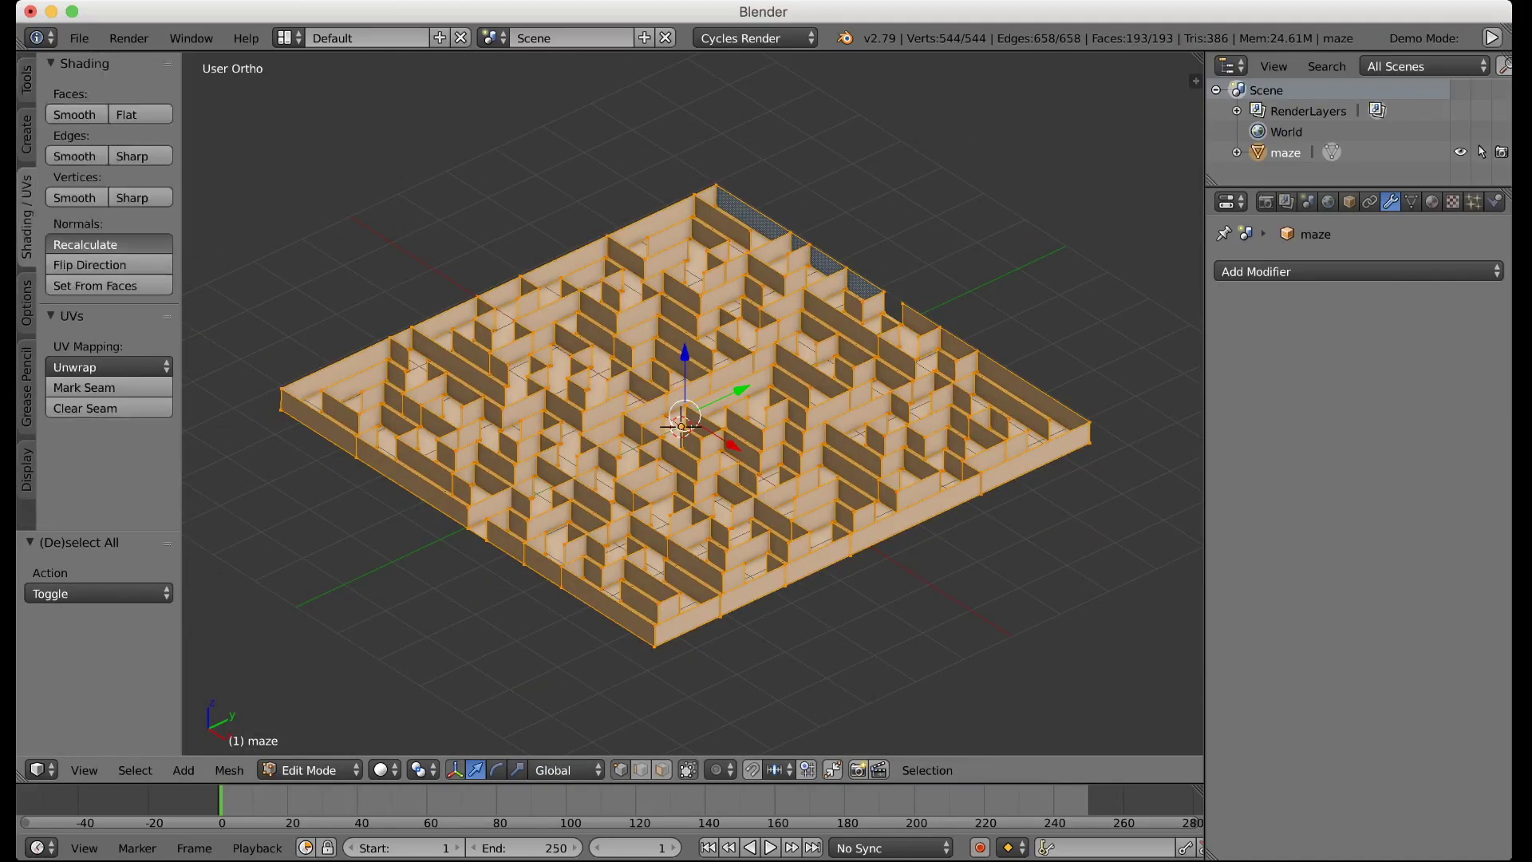
{"action": "left_click", "coordinate": [88, 245]}
{"action": "key", "text": "Tab"}
{"action": "mouse_move", "coordinate": [495, 359]}
{"action": "middle_mouse_down"}
{"action": "mouse_move", "coordinate": [686, 359]}
{"action": "mouse_move", "coordinate": [702, 393]}
{"action": "mouse_move", "coordinate": [495, 403]}
{"action": "mouse_move", "coordinate": [496, 351]}
{"action": "middle_mouse_up"}
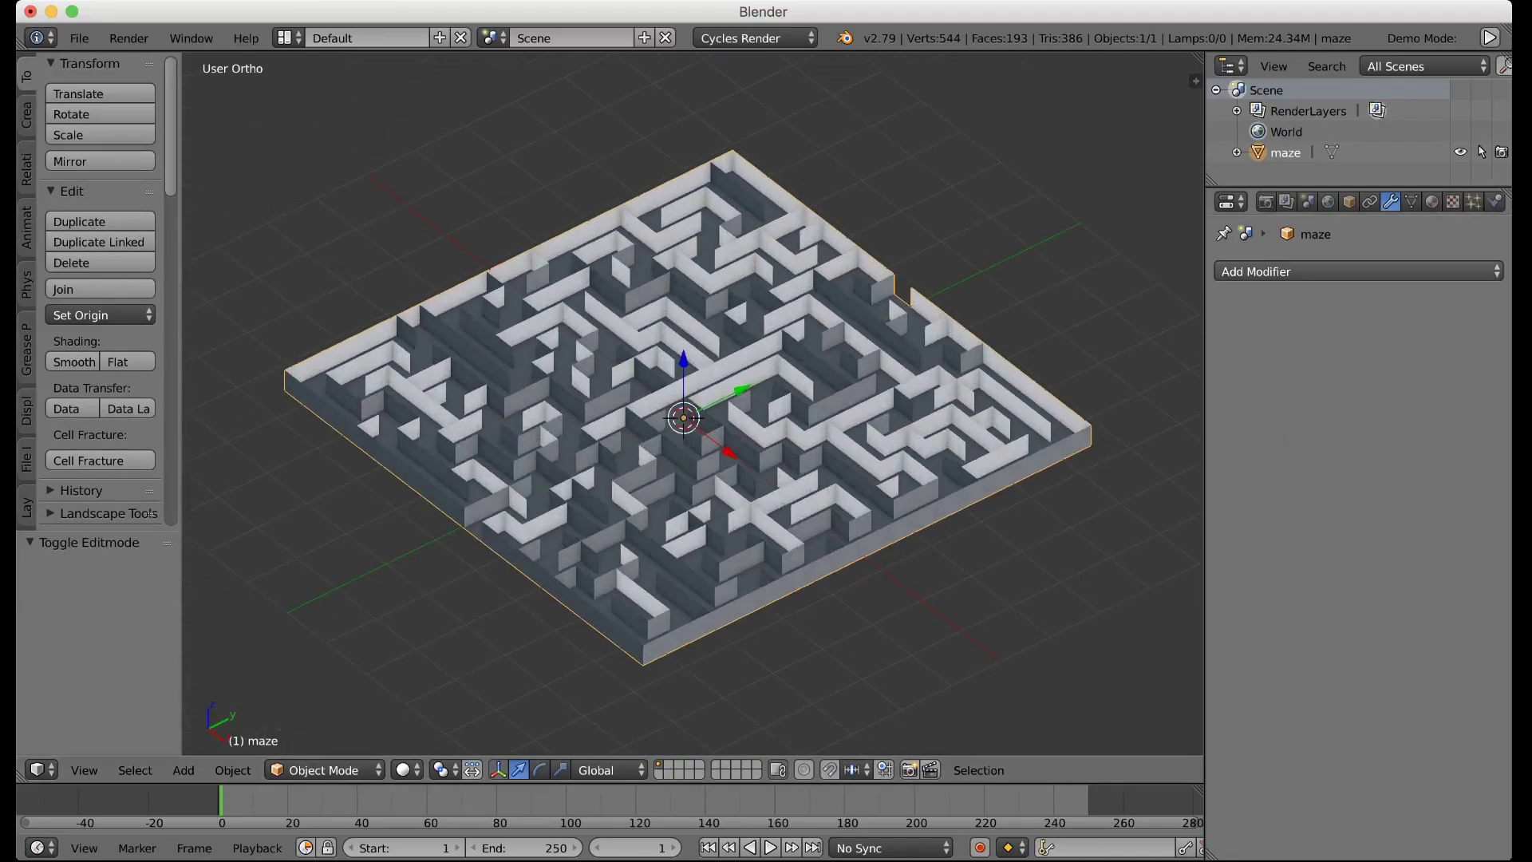
- Add a Solidify modifier with a thickness of 0.001 to the maze and apply it
{"action": "left_click", "coordinate": [1357, 272]}
{"action": "left_click", "coordinate": [1068, 594]}
{"action": "middle_click_drag", "start_coordinate": [958, 542], "coordinate": [1029, 559]}
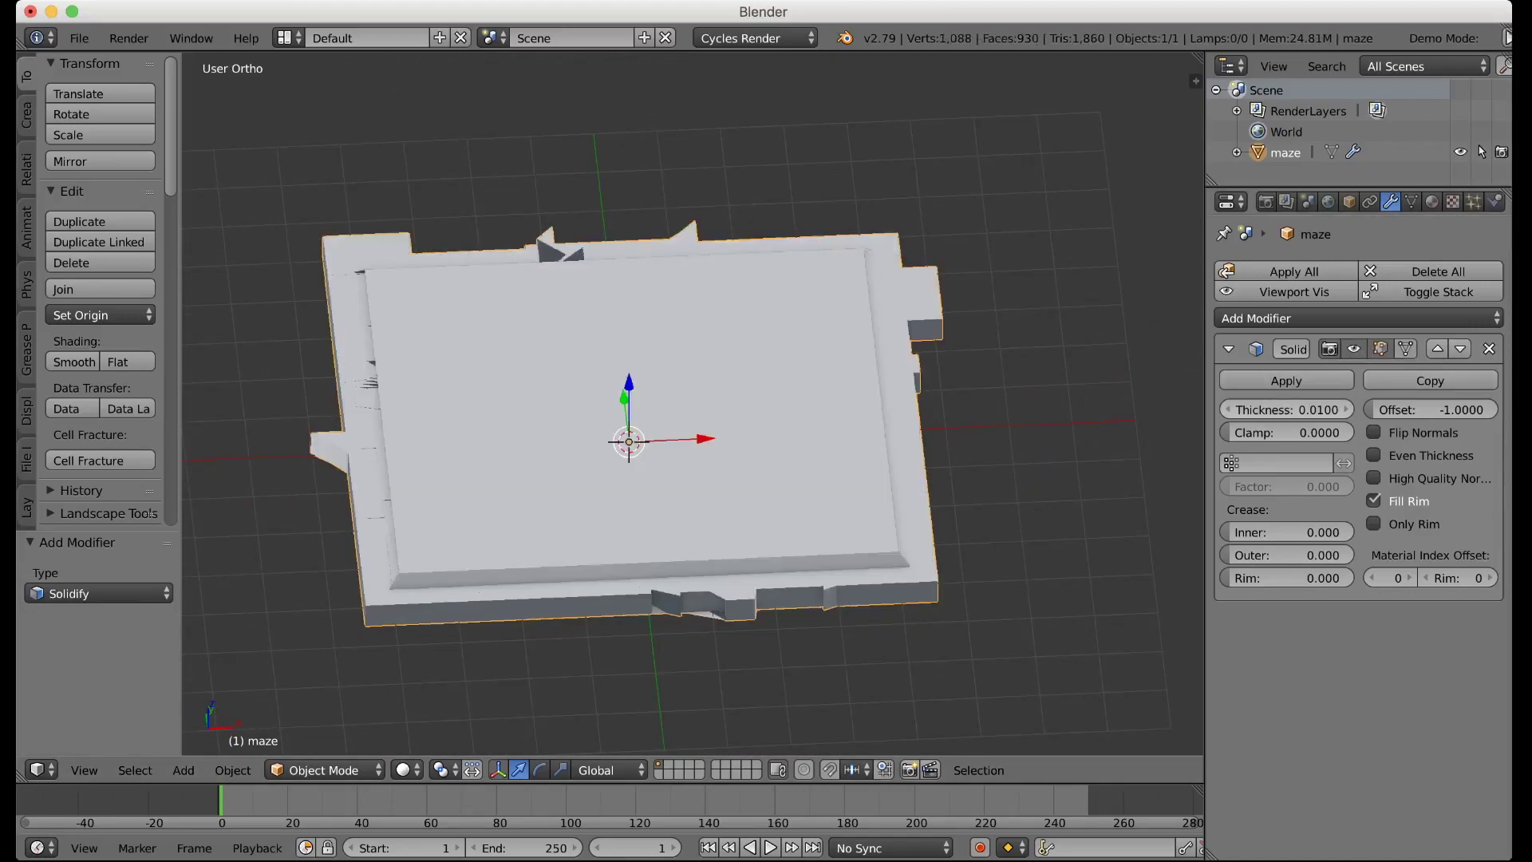
{"action": "key", "text": "Return"}
{"action": "middle_click_drag", "start_coordinate": [1038, 447], "coordinate": [961, 463]}
{"action": "scroll", "coordinate": [961, 463], "scroll_direction": "up", "scroll_amount": 6}
{"action": "scroll", "coordinate": [692, 403], "scroll_direction": "down", "scroll_amount": 10}
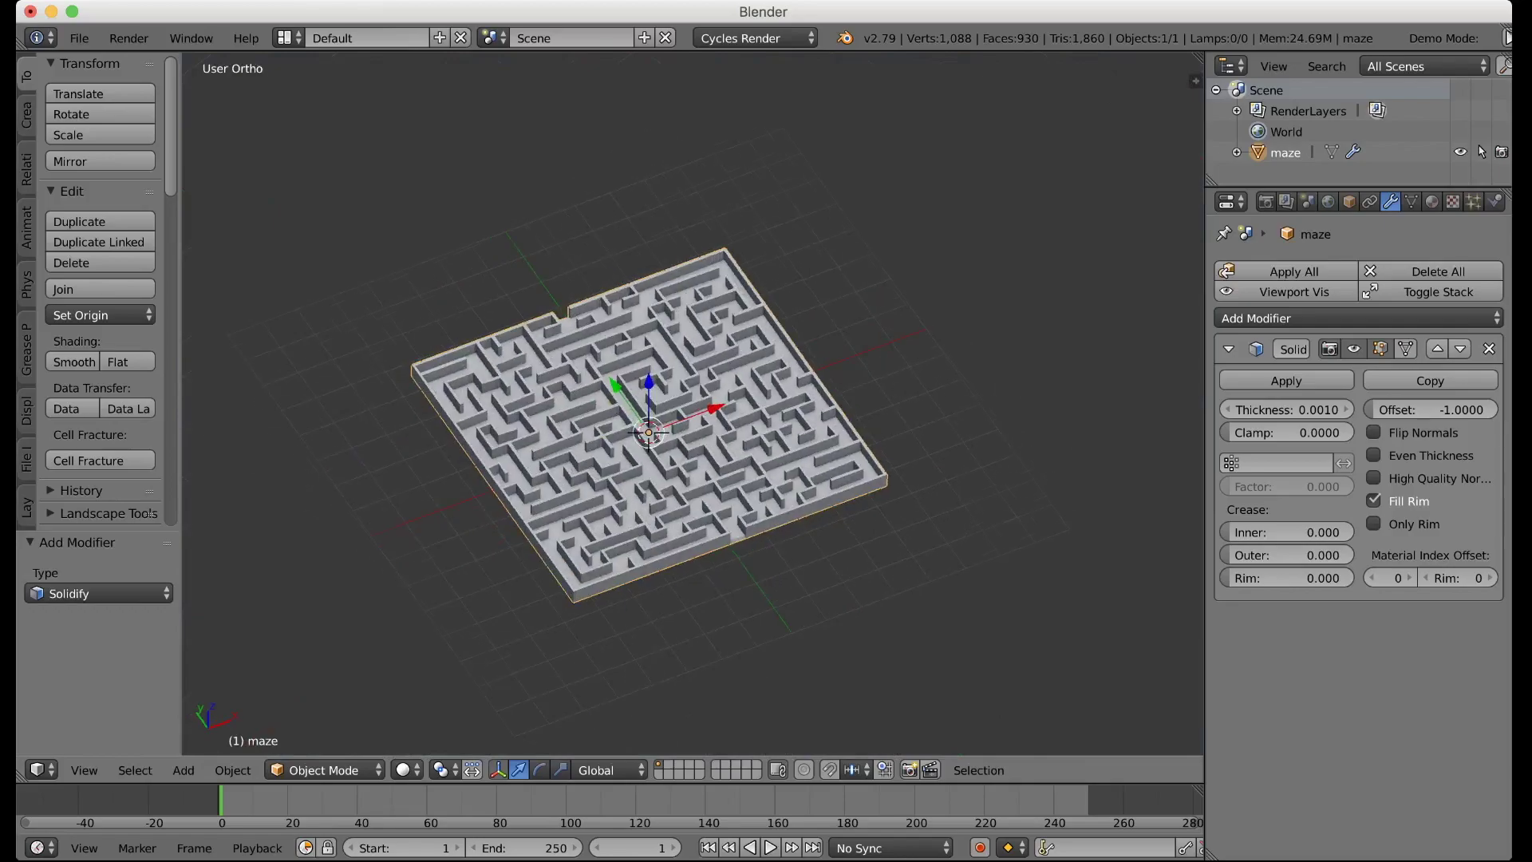
{"action": "middle_click_drag", "start_coordinate": [961, 463], "coordinate": [854, 467]}
{"action": "left_click", "coordinate": [1287, 381]}
{"action": "middle_click_drag", "start_coordinate": [742, 399], "coordinate": [742, 343]}
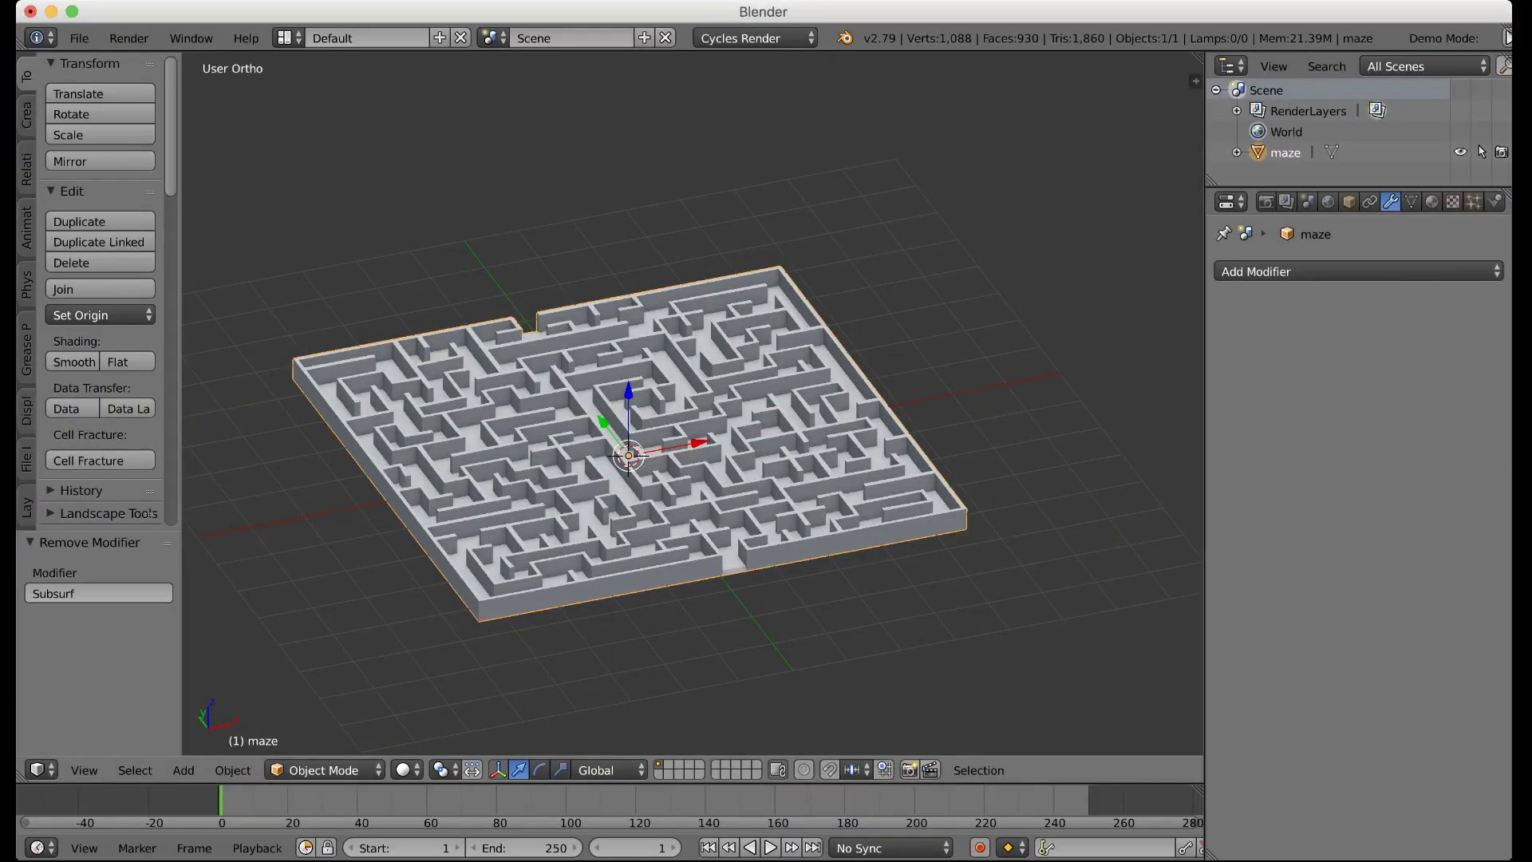
- Export the maze as a Wavefront OBJ named untitled.obj into the sketchfab folder on the Desktop
{"action": "left_click", "coordinate": [79, 38]}
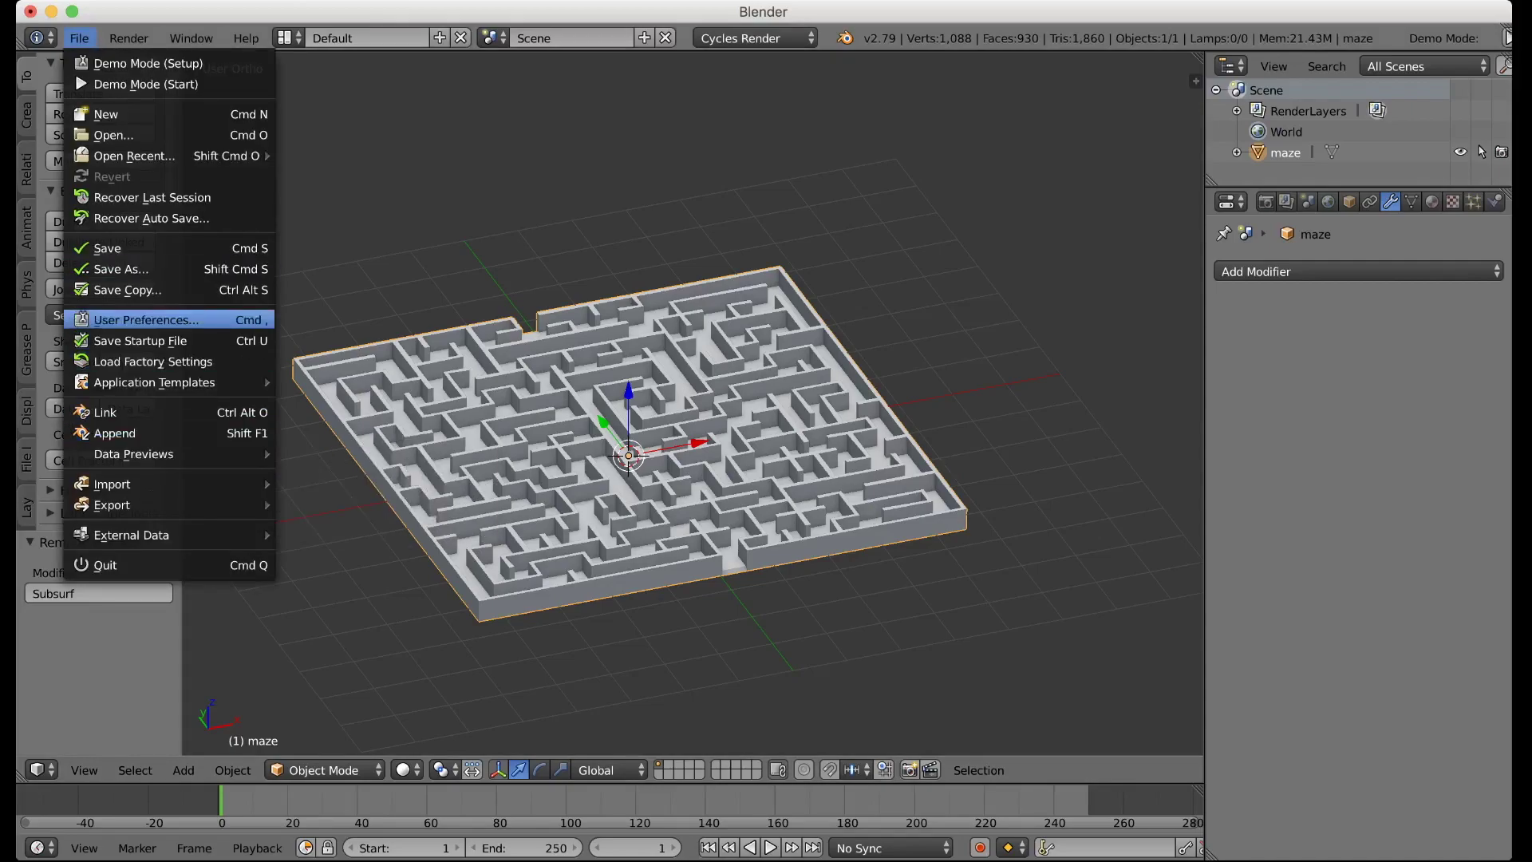
{"action": "mouse_move", "coordinate": [128, 504]}
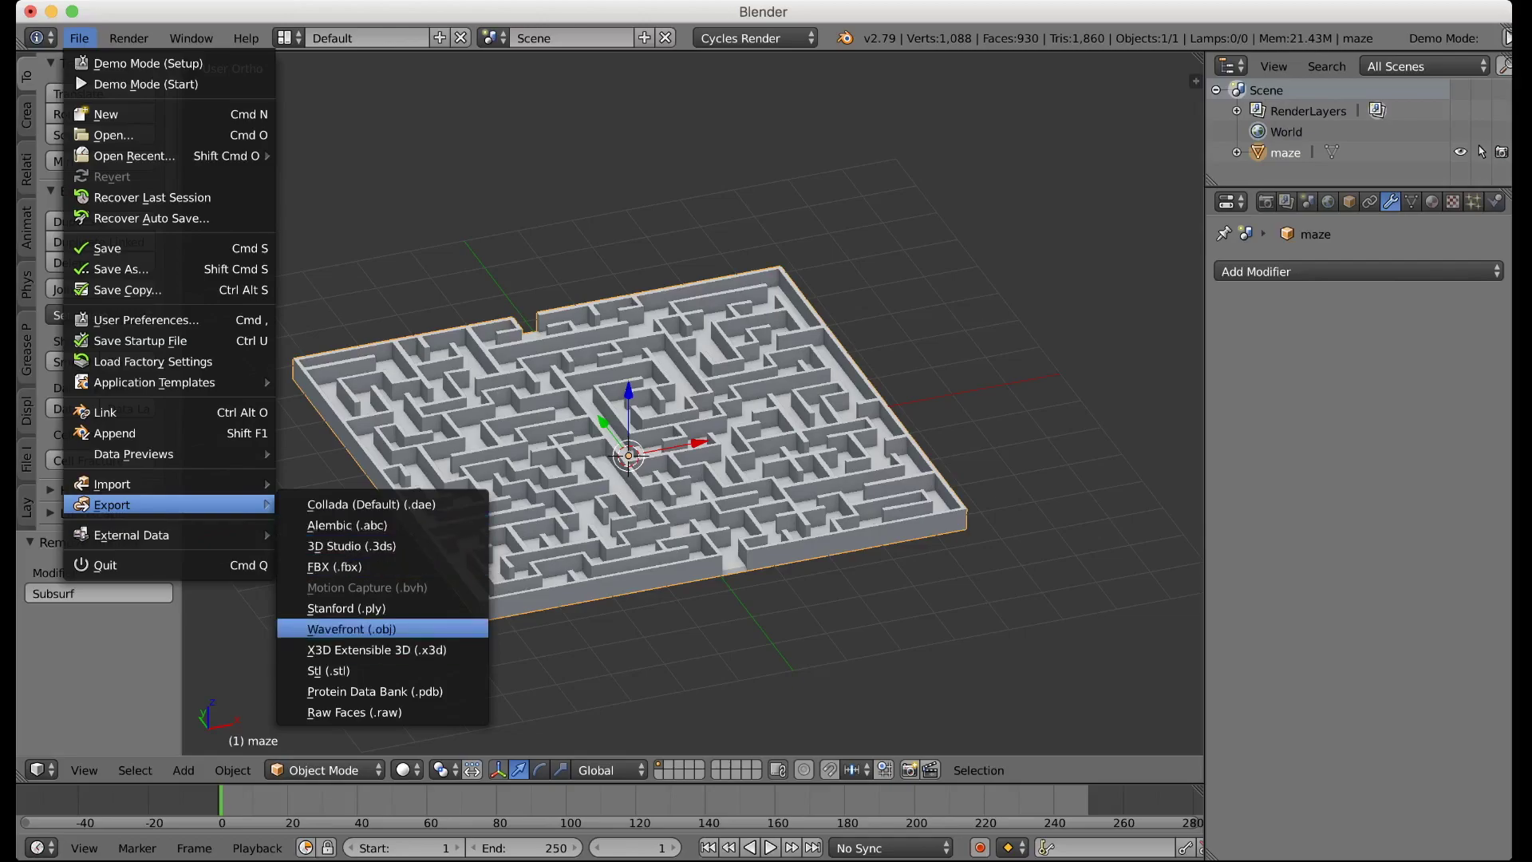
{"action": "left_click", "coordinate": [351, 629]}
{"action": "left_click", "coordinate": [375, 67]}
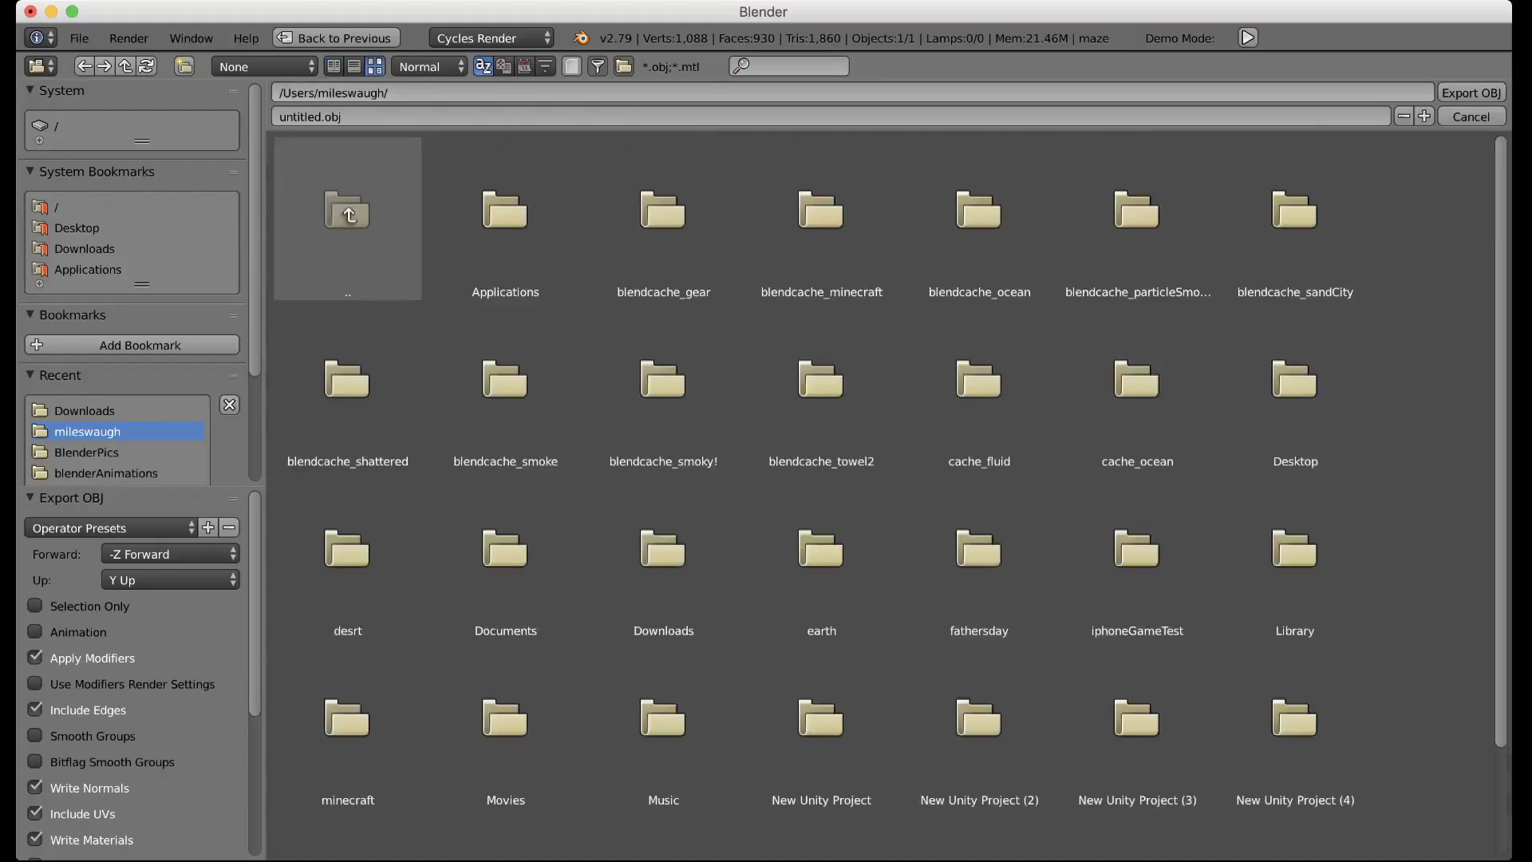
{"action": "left_click", "coordinate": [333, 67]}
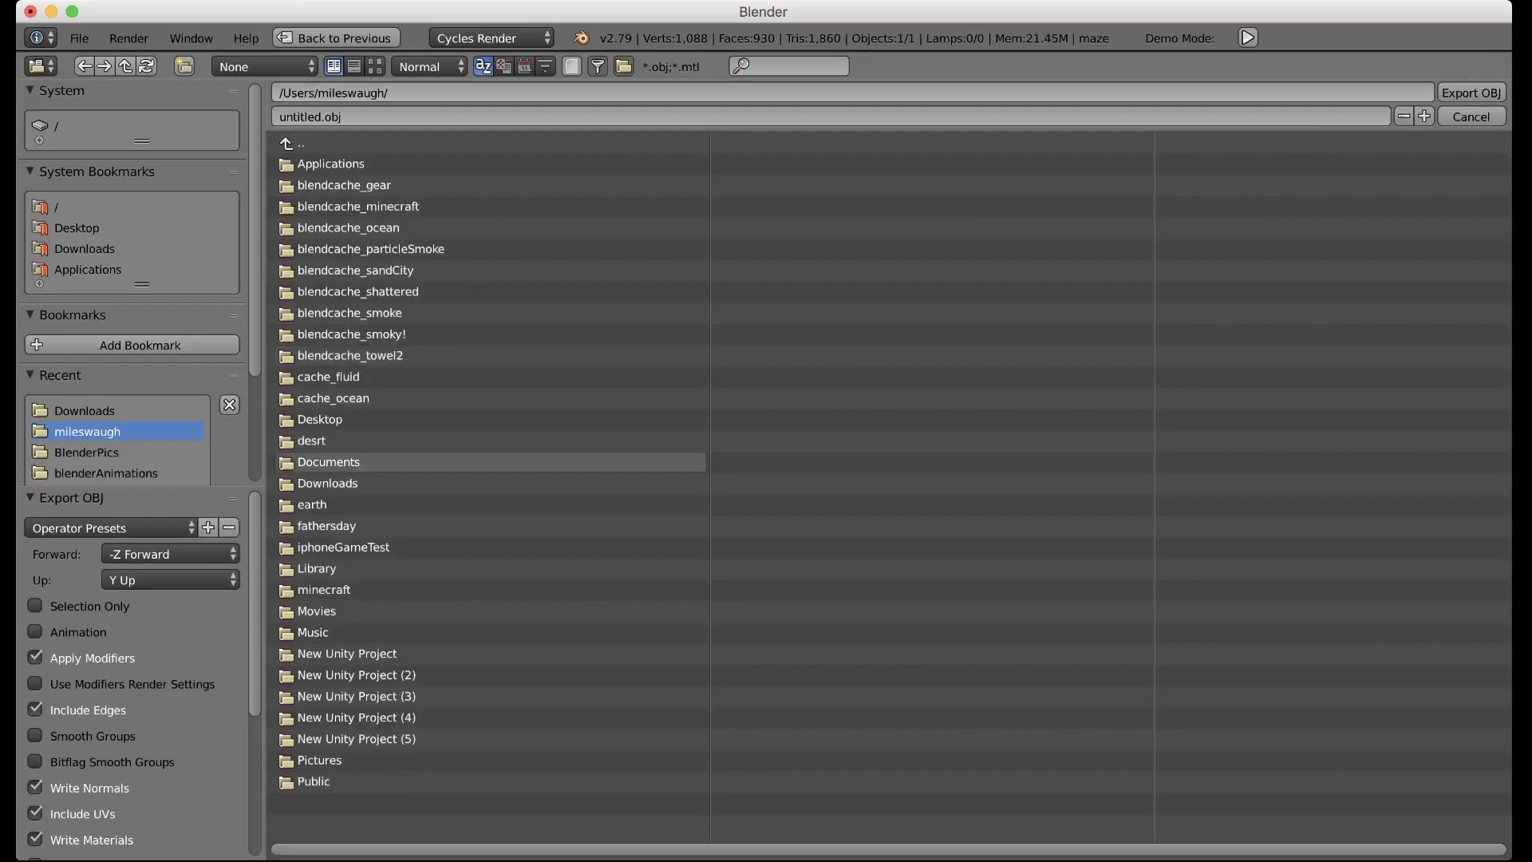
{"action": "left_click", "coordinate": [320, 420]}
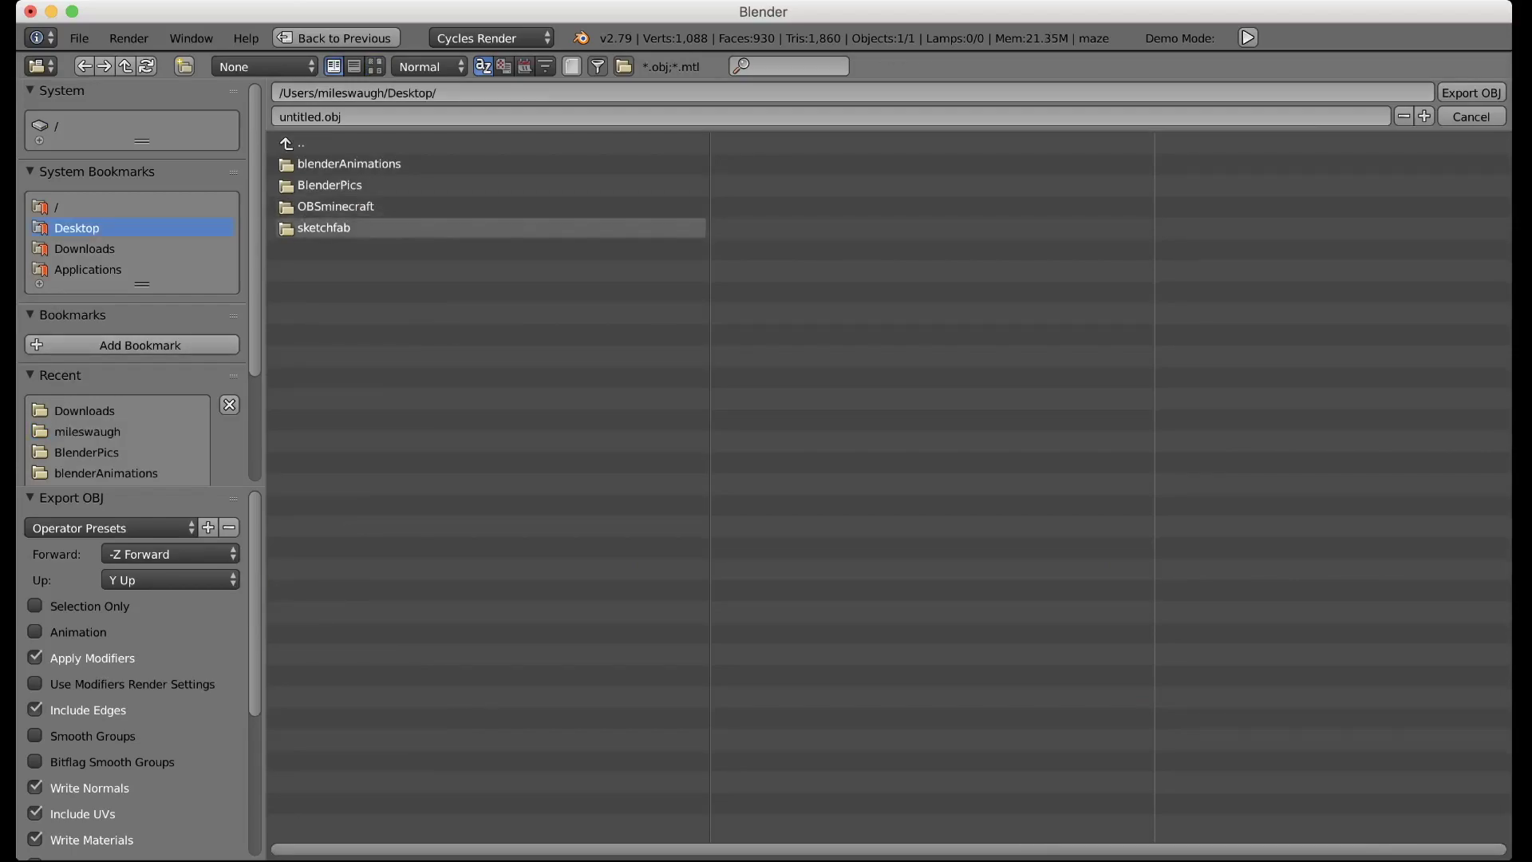
{"action": "left_click", "coordinate": [324, 227]}
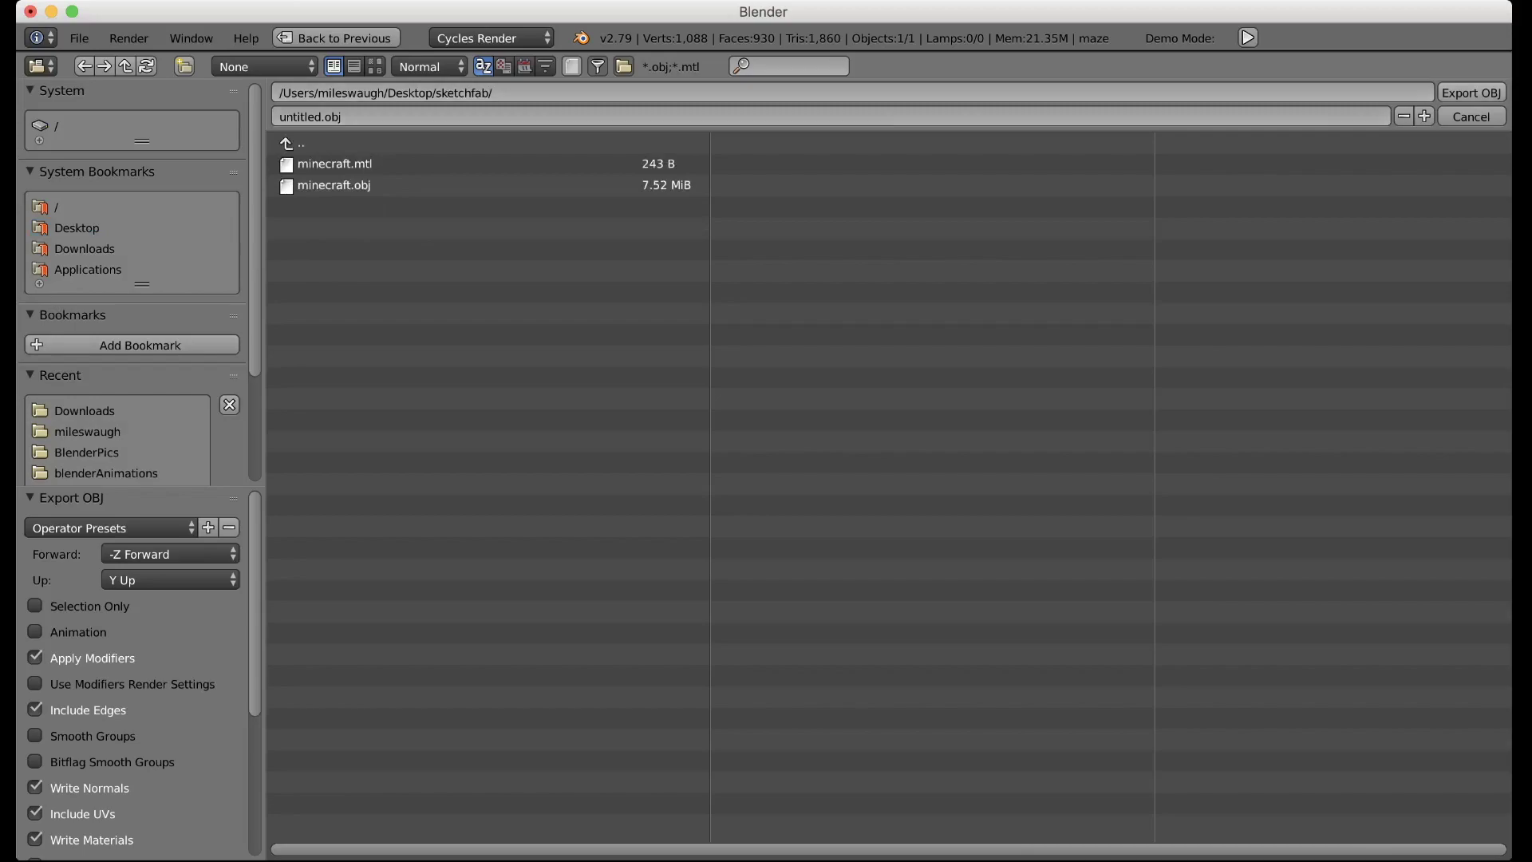
{"action": "left_click", "coordinate": [1470, 93]}
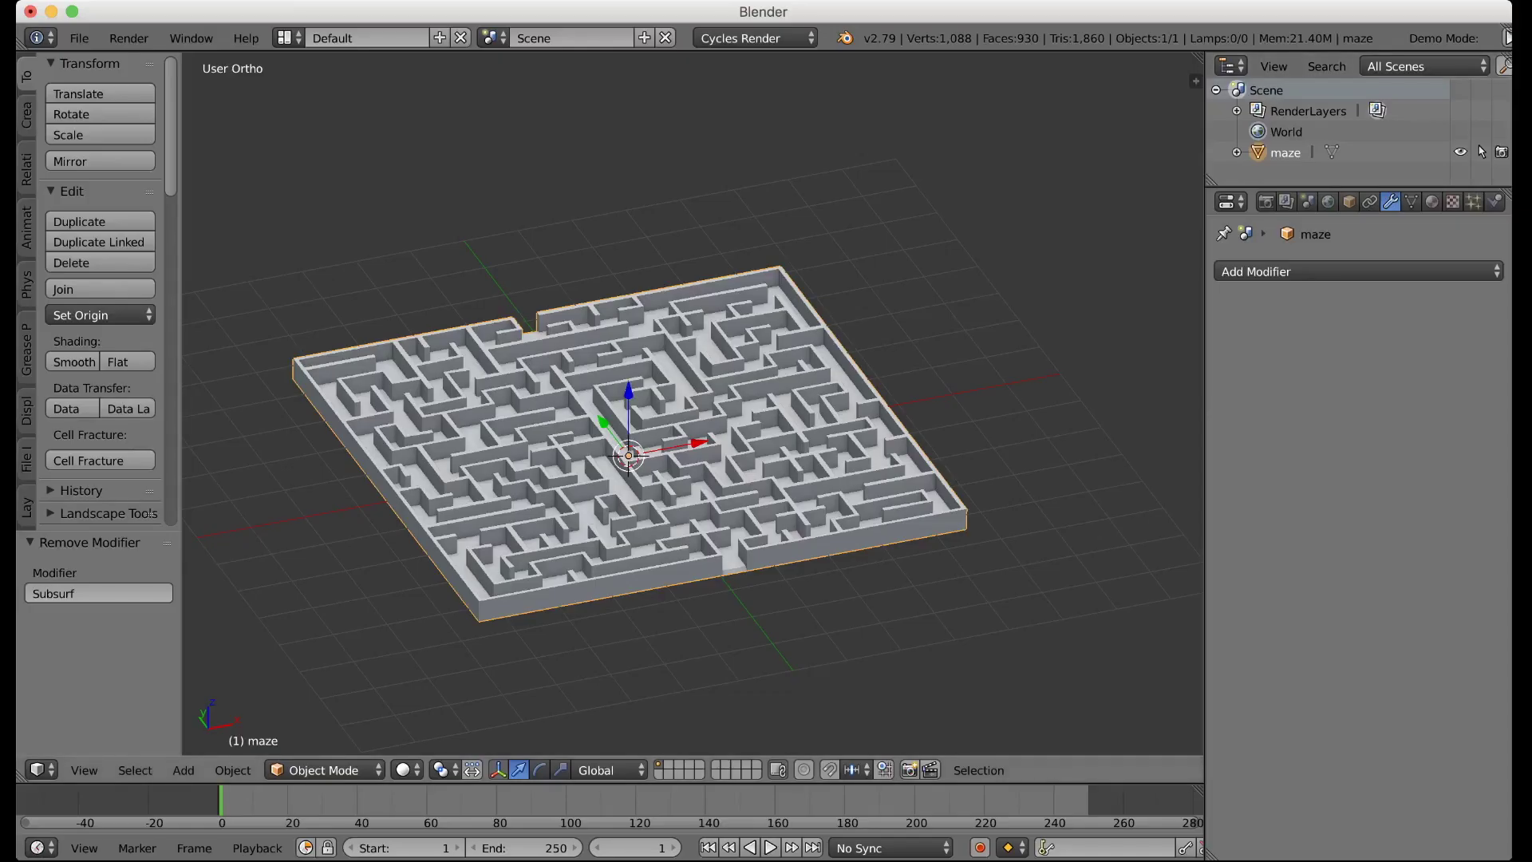
- Save the Blender project as maze.blend in the home folder
{"action": "key", "text": "ctrl+s"}
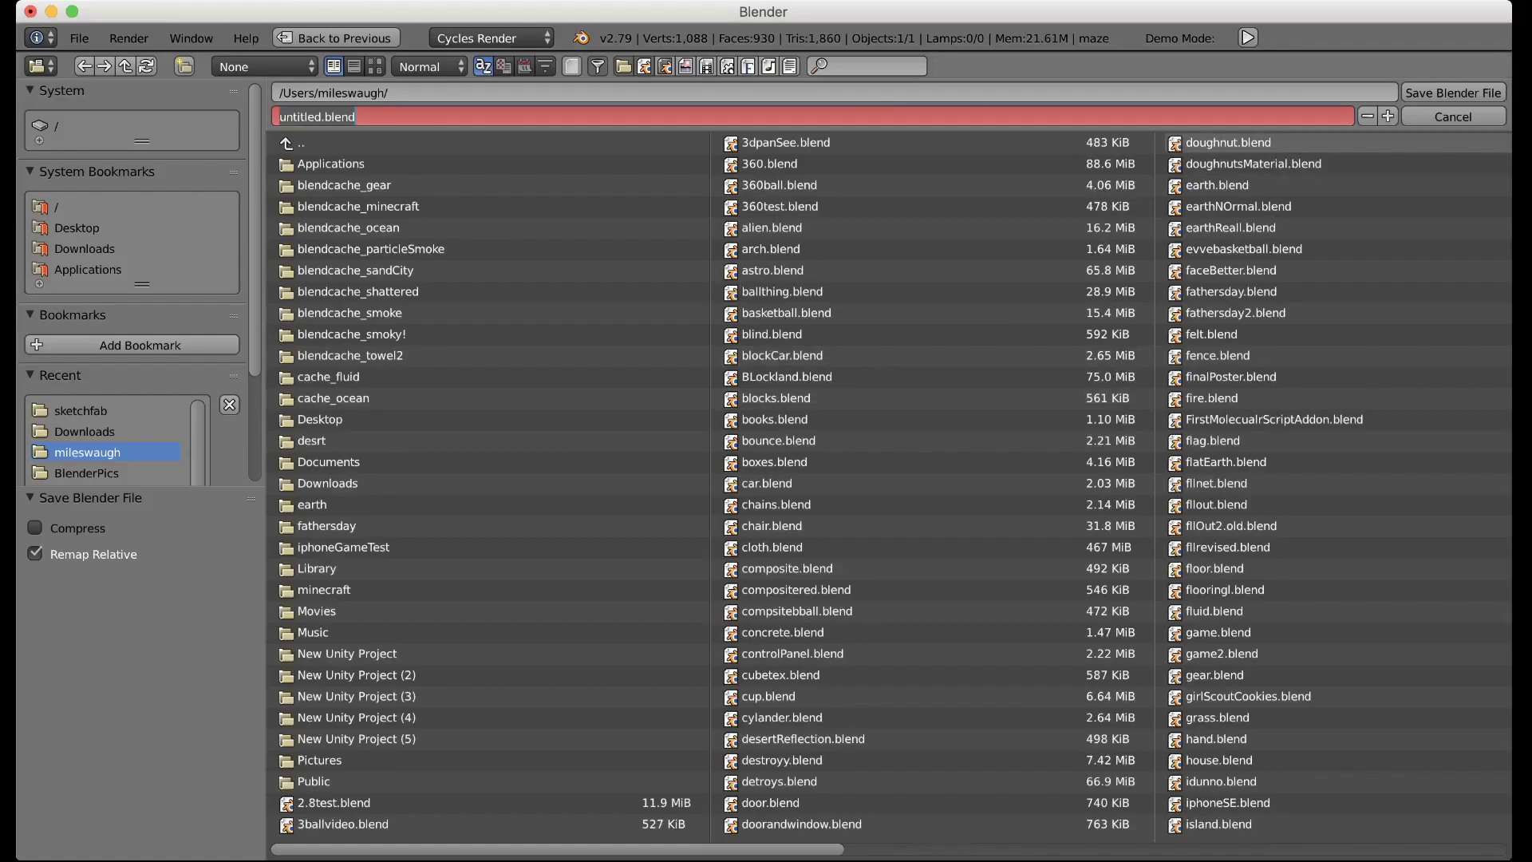
{"action": "type", "text": "maze"}
{"action": "key", "text": "Return"}
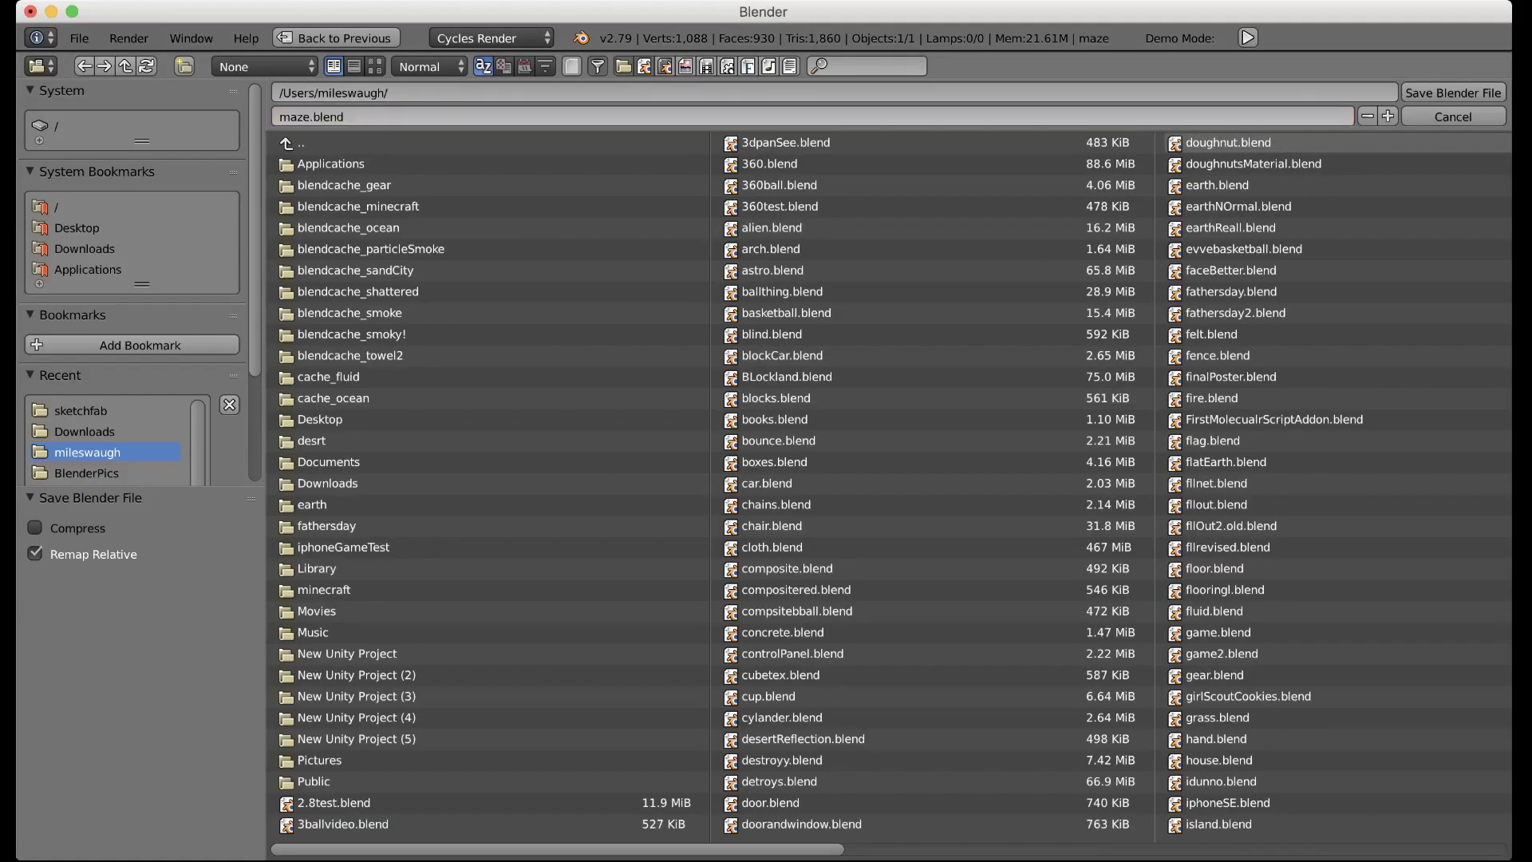